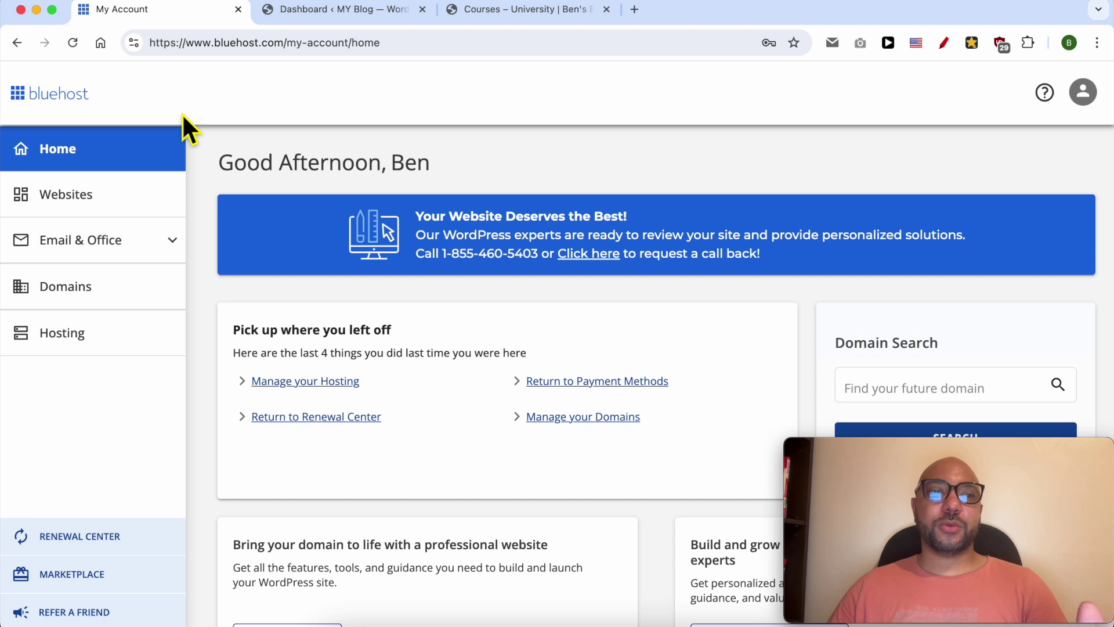
# Step: Open the File Manager for the MY Blog website (benstestingwebsite.com) from its advanced hosting settings
pyautogui.click(109, 203)
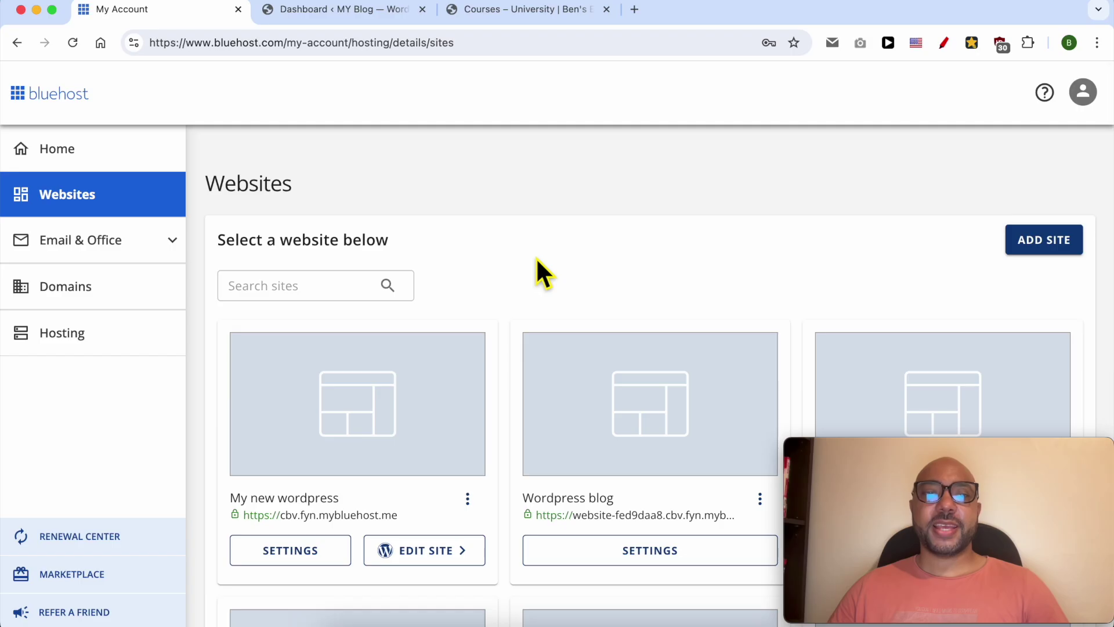
pyautogui.scroll(-5, 510, 302)
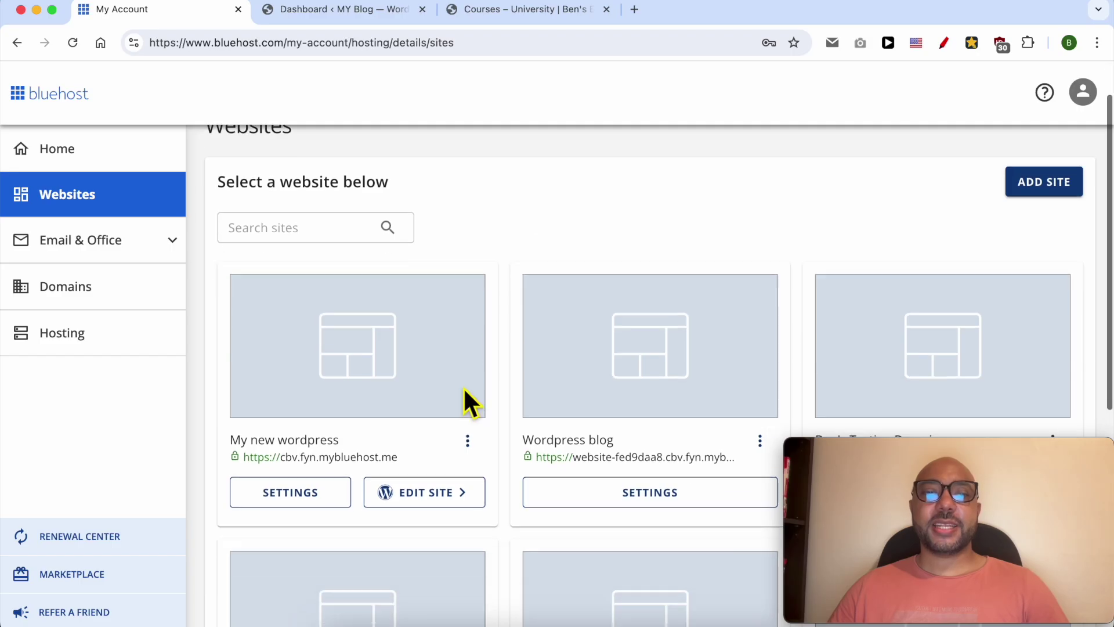
pyautogui.scroll(-2, 319, 534)
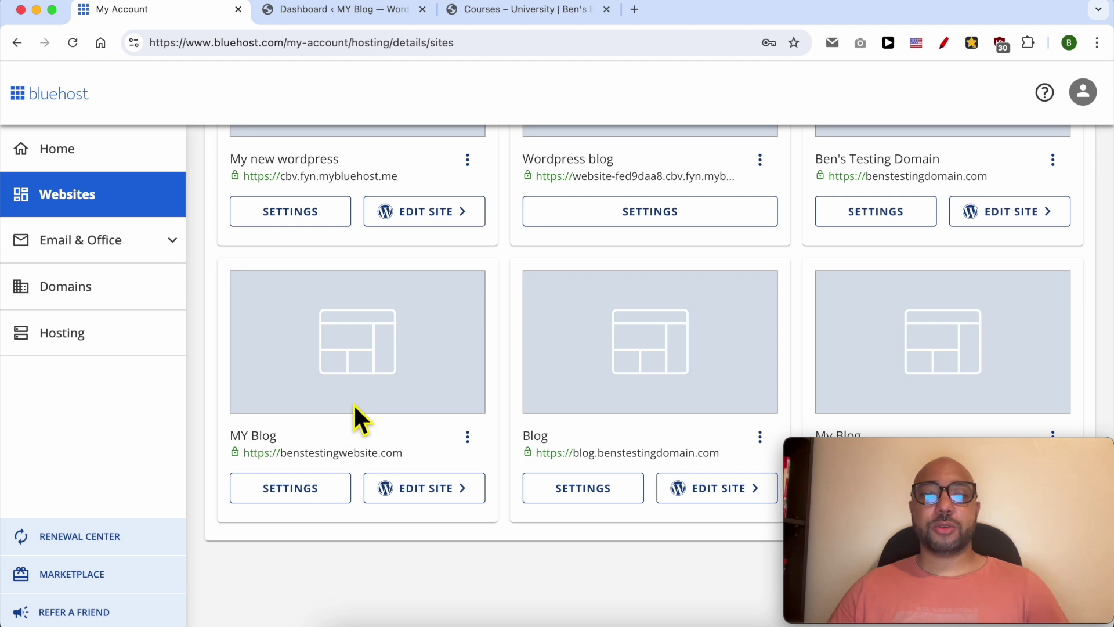
pyautogui.click(300, 493)
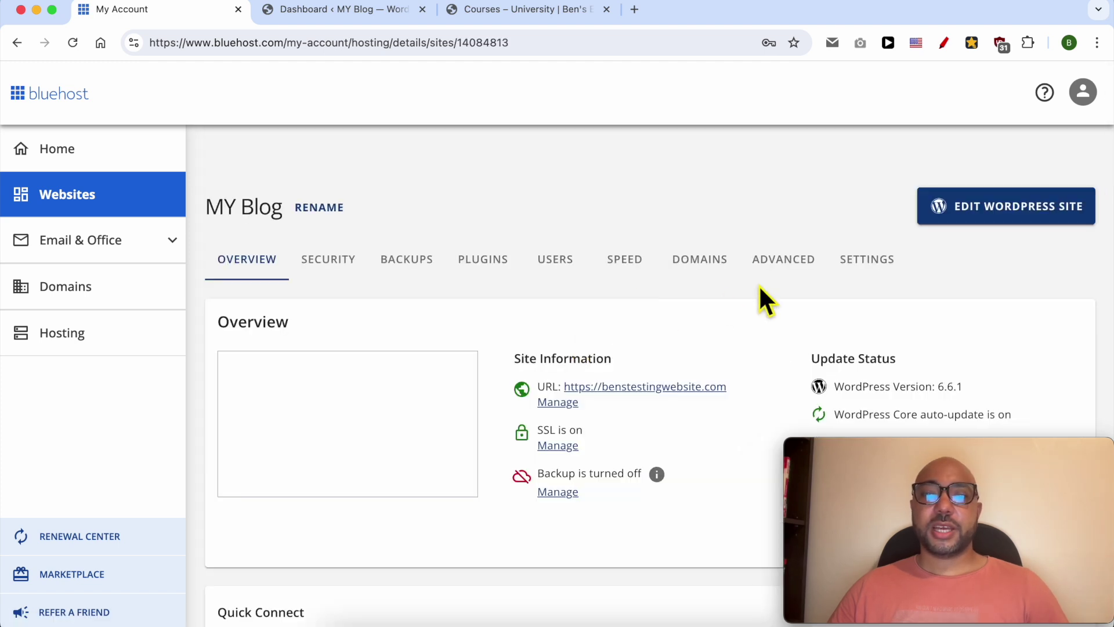
pyautogui.click(777, 272)
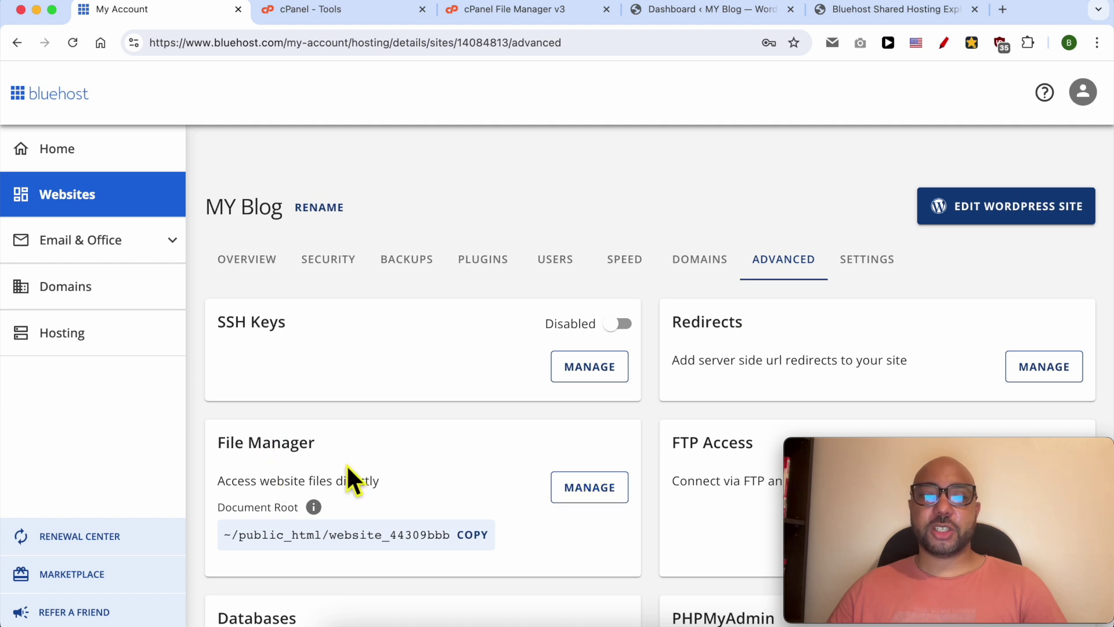
pyautogui.click(595, 496)
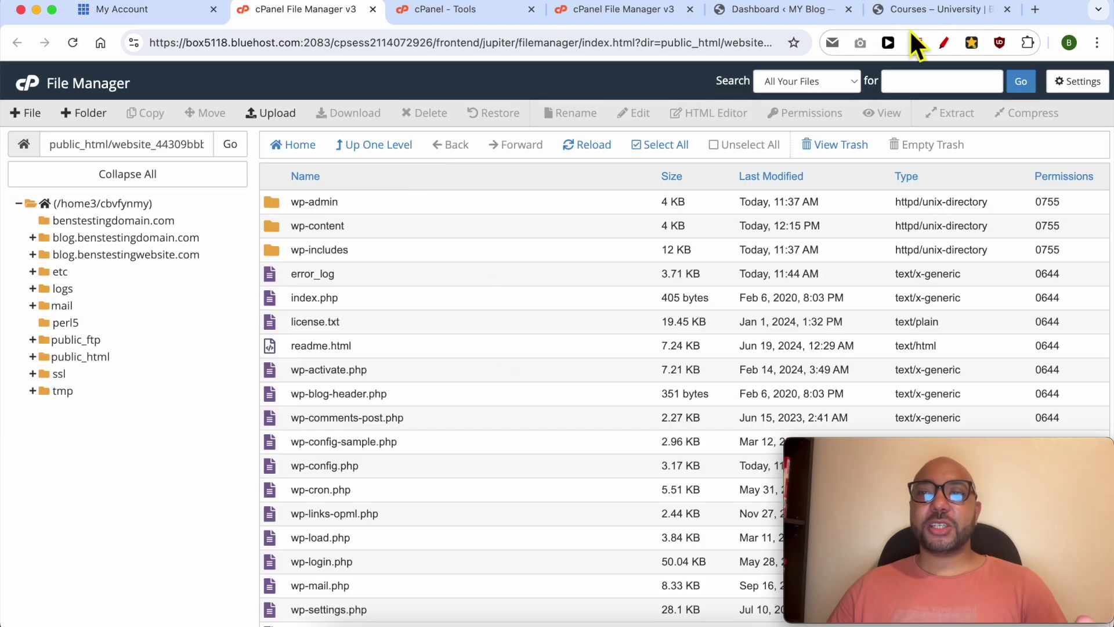
# Step: Switch to the University courses site and open the Bluehost Shared Hosting Explained course down to its curriculum
pyautogui.click(923, 11)
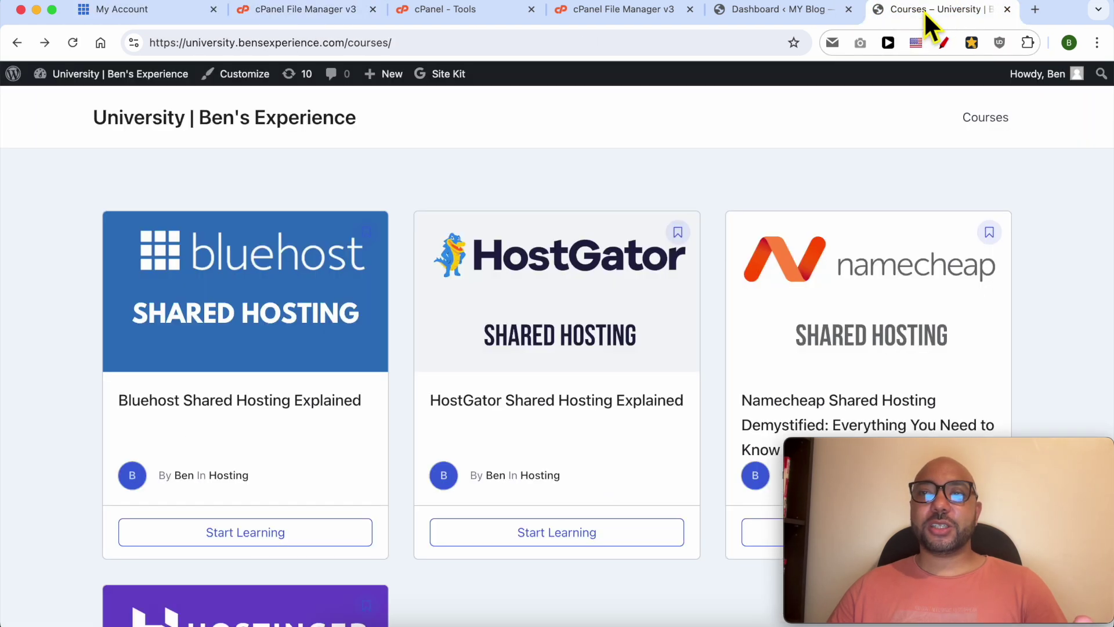
pyautogui.tripleClick(404, 116)
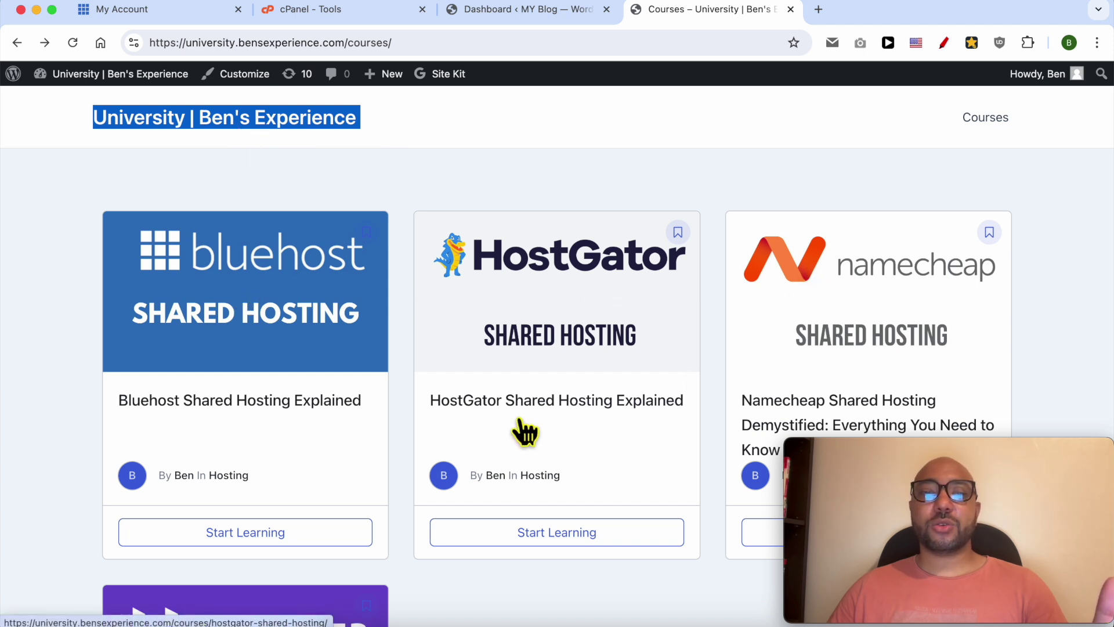
pyautogui.click(280, 293)
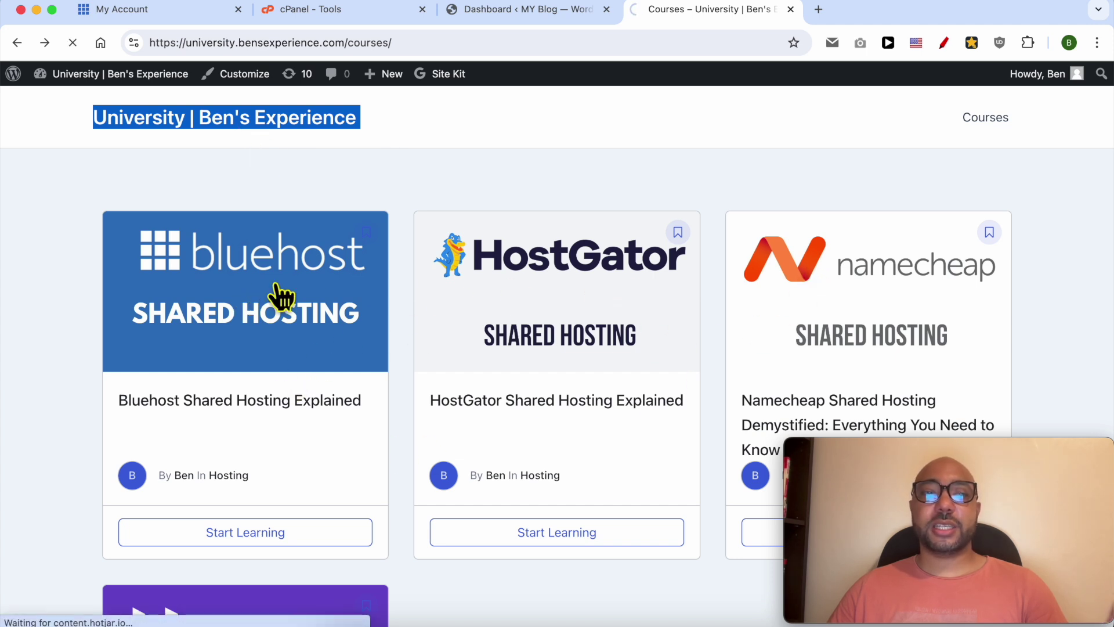
pyautogui.scroll(-5, 323, 295)
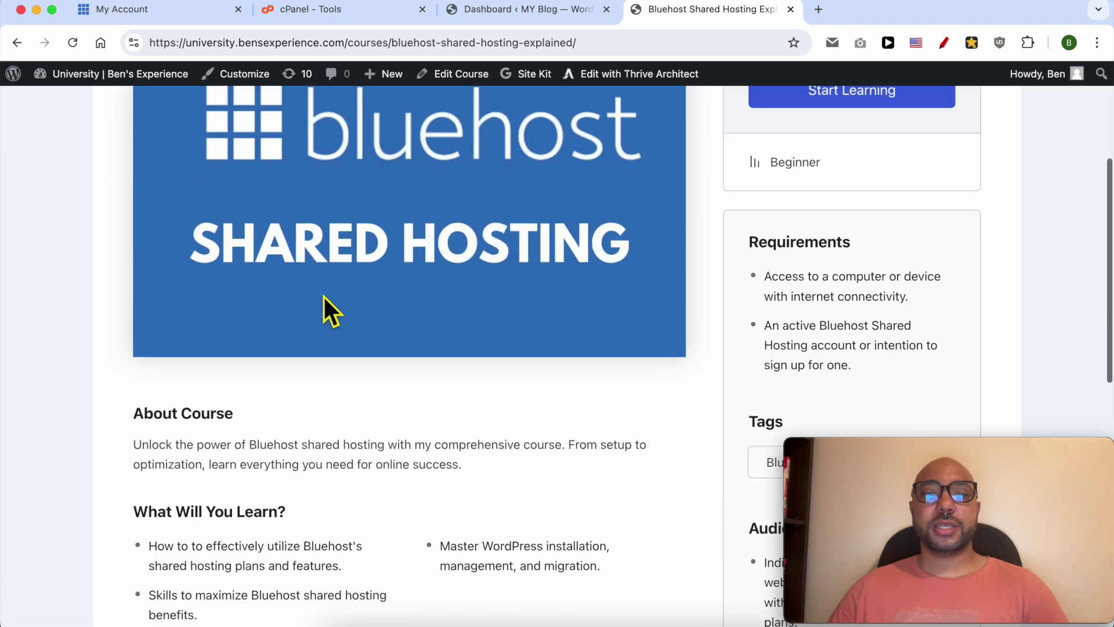
pyautogui.scroll(-10, 322, 295)
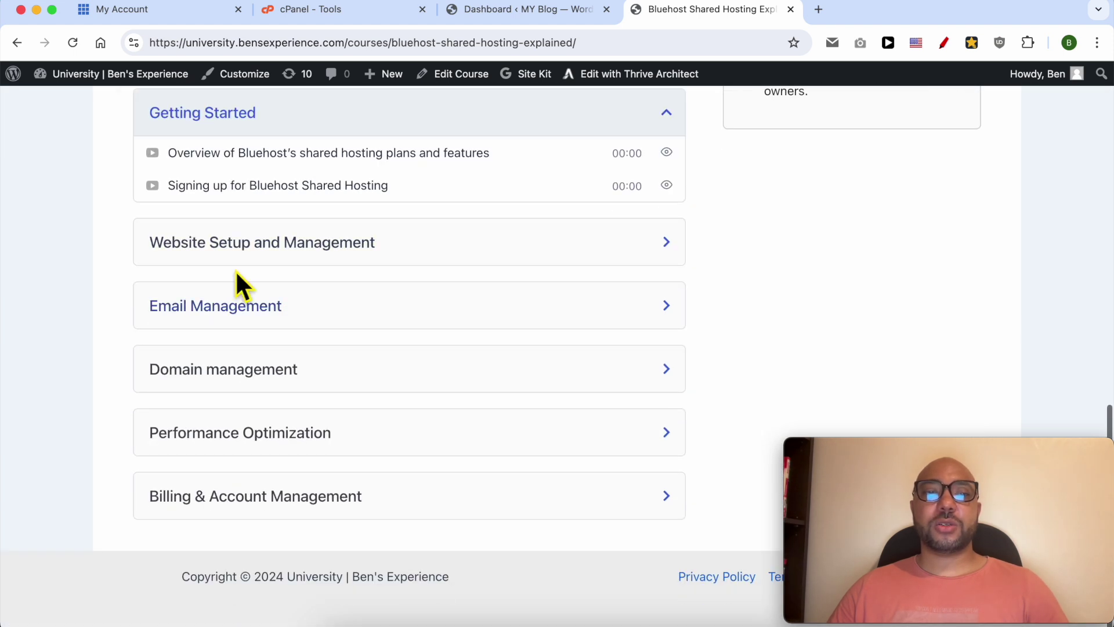
# Step: Examine the lessons under Website Setup, Email Management, Domain management, Performance Optimization, and Billing & Account Management
pyautogui.click(232, 257)
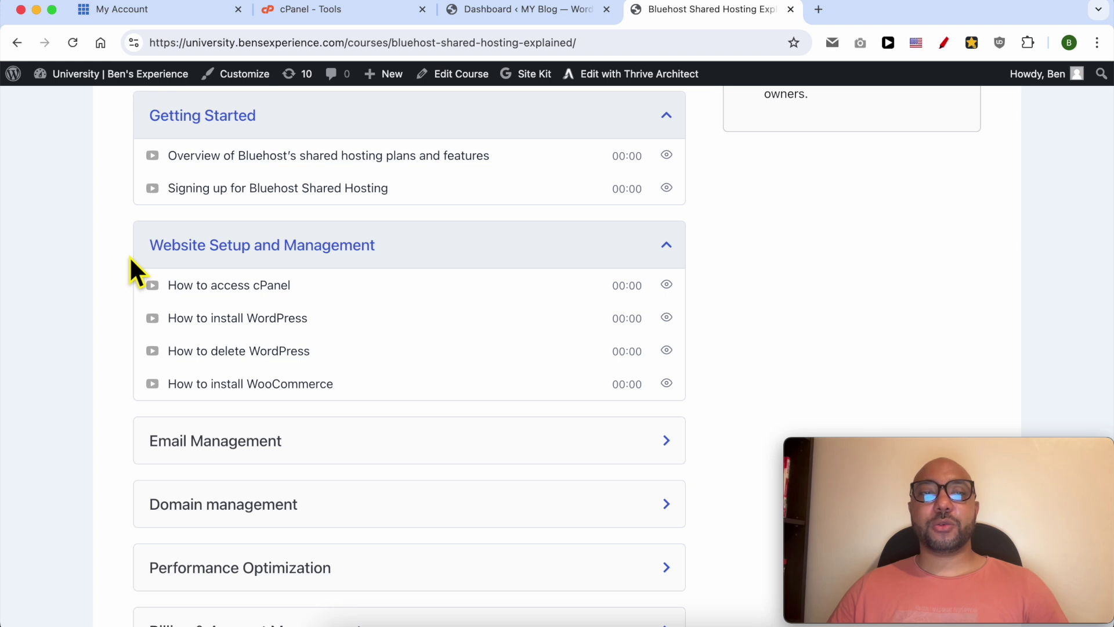
pyautogui.scroll(-3, 129, 257)
pyautogui.click(267, 371)
pyautogui.scroll(-5, 269, 377)
pyautogui.click(273, 371)
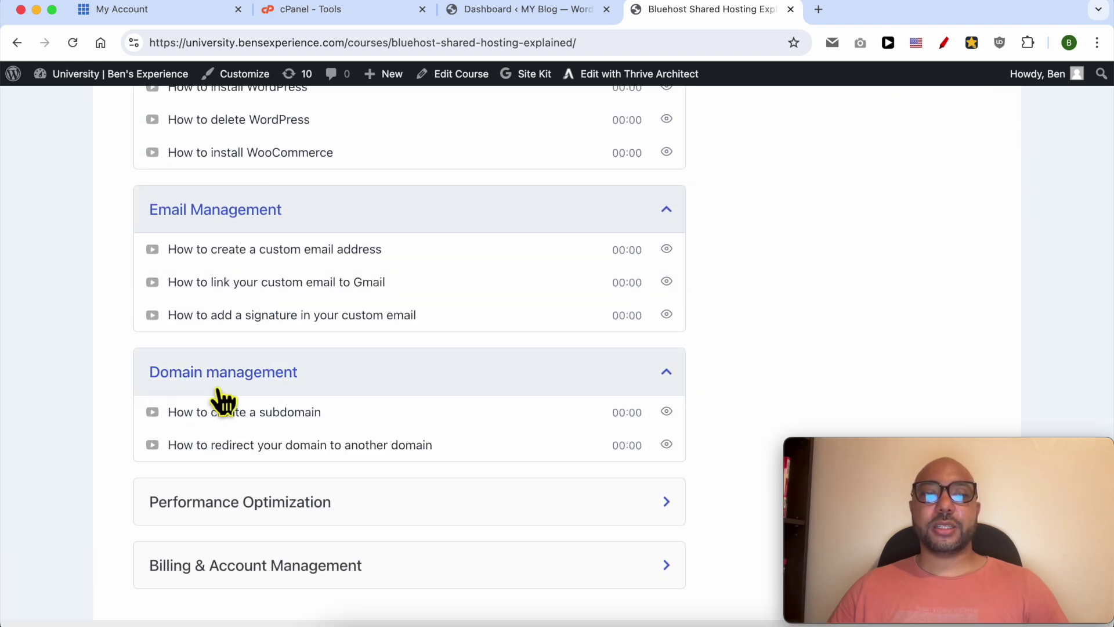
pyautogui.click(264, 503)
pyautogui.scroll(-5, 266, 505)
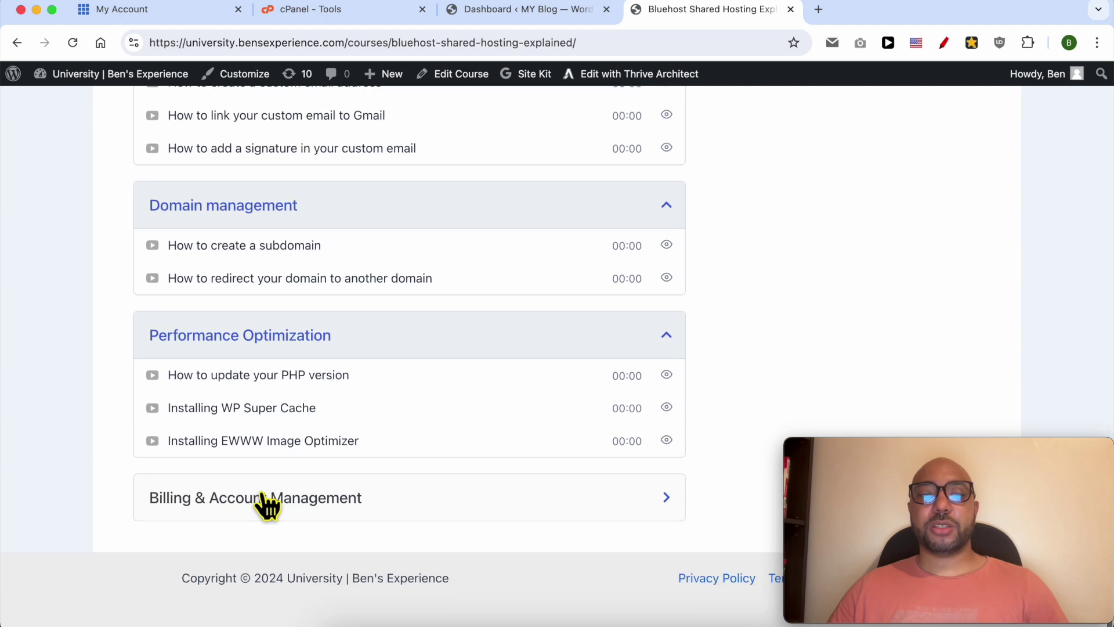
pyautogui.click(266, 502)
pyautogui.scroll(-5, 147, 533)
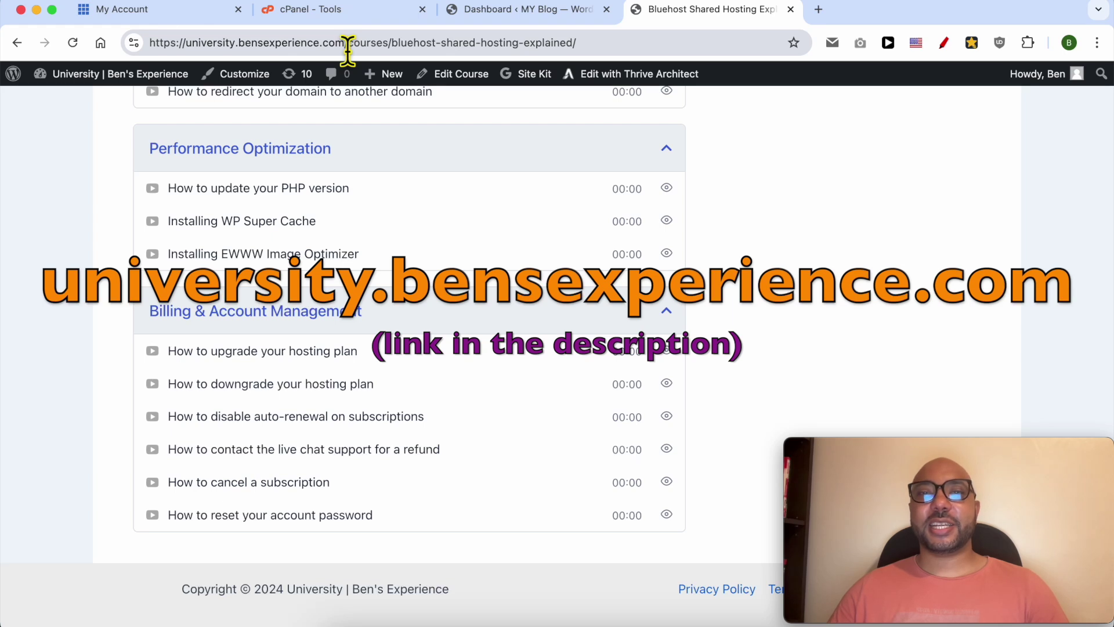
# Step: Back in the cPanel File Manager, compress the wp-content folder into the Zip Archive wp-content.zip and reload the file list
pyautogui.click(346, 12)
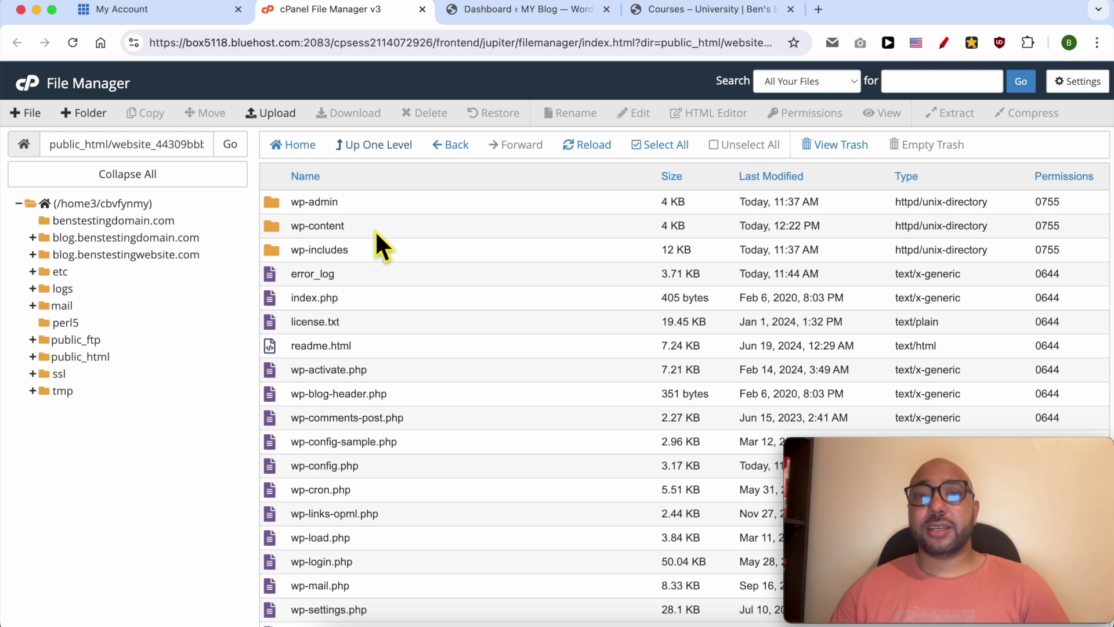
pyautogui.click(375, 230)
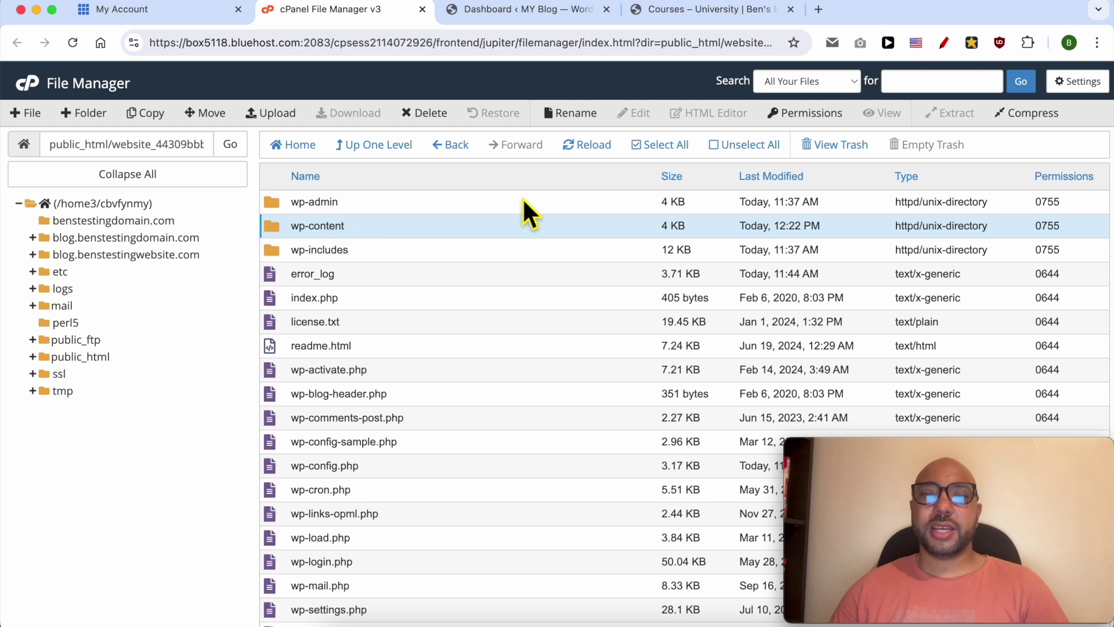
pyautogui.rightClick(470, 225)
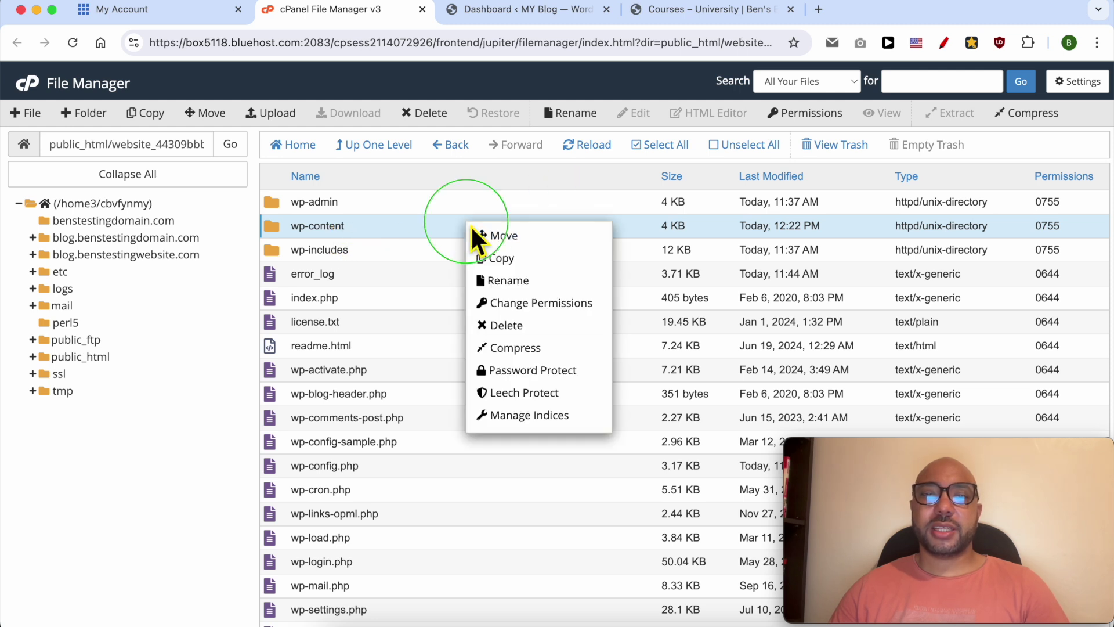
pyautogui.click(492, 348)
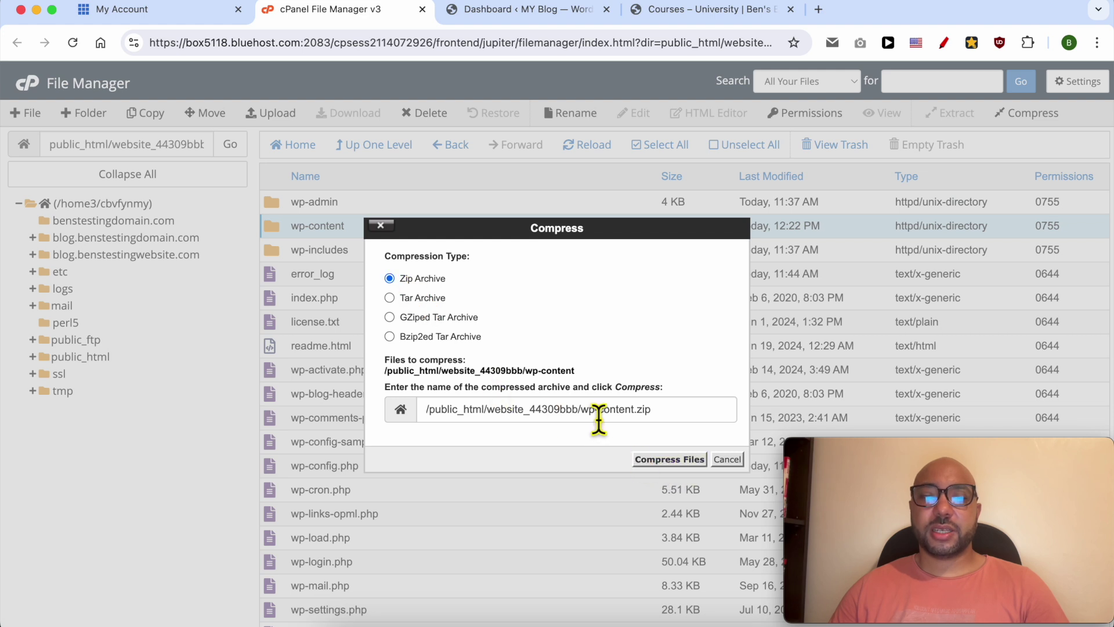
pyautogui.click(668, 459)
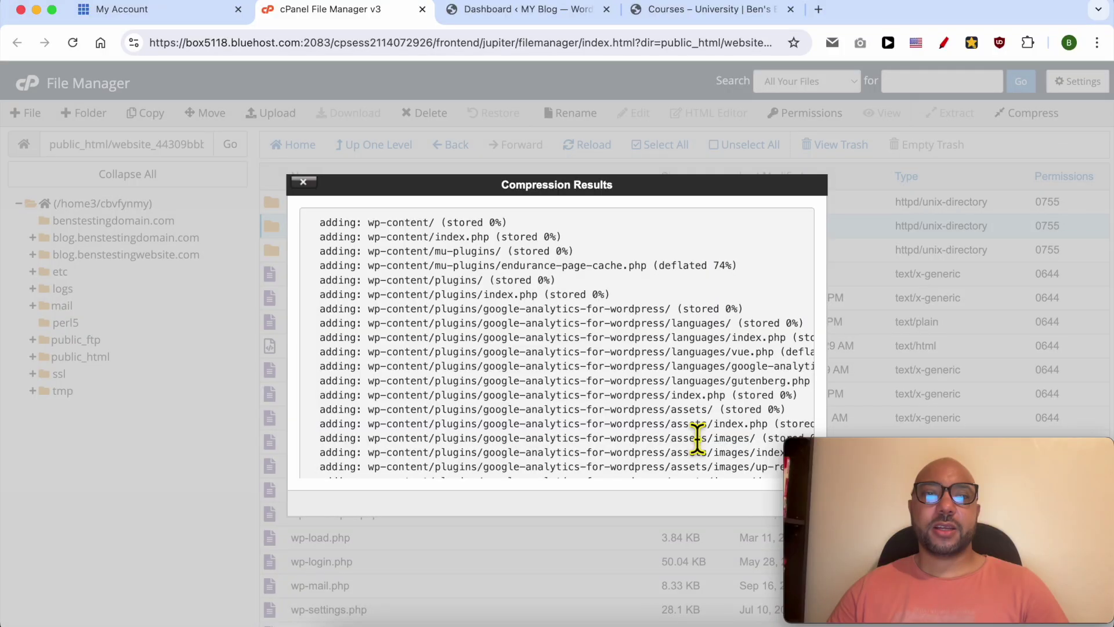
pyautogui.click(303, 182)
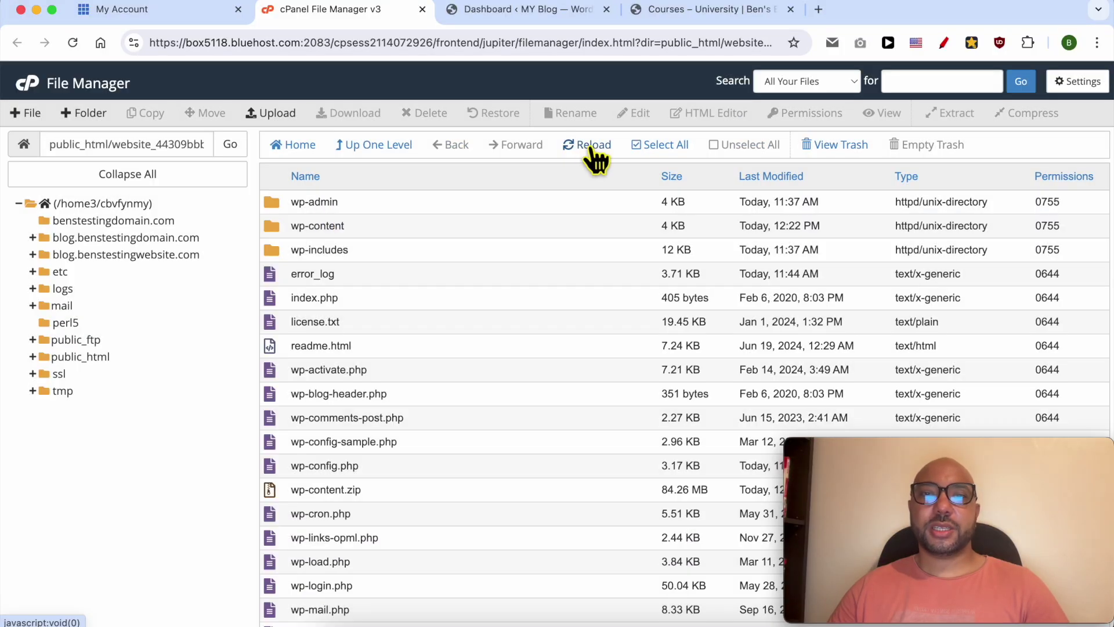
pyautogui.click(591, 146)
# Step: Download wp-content.zip to the computer and check its download progress
pyautogui.click(410, 490)
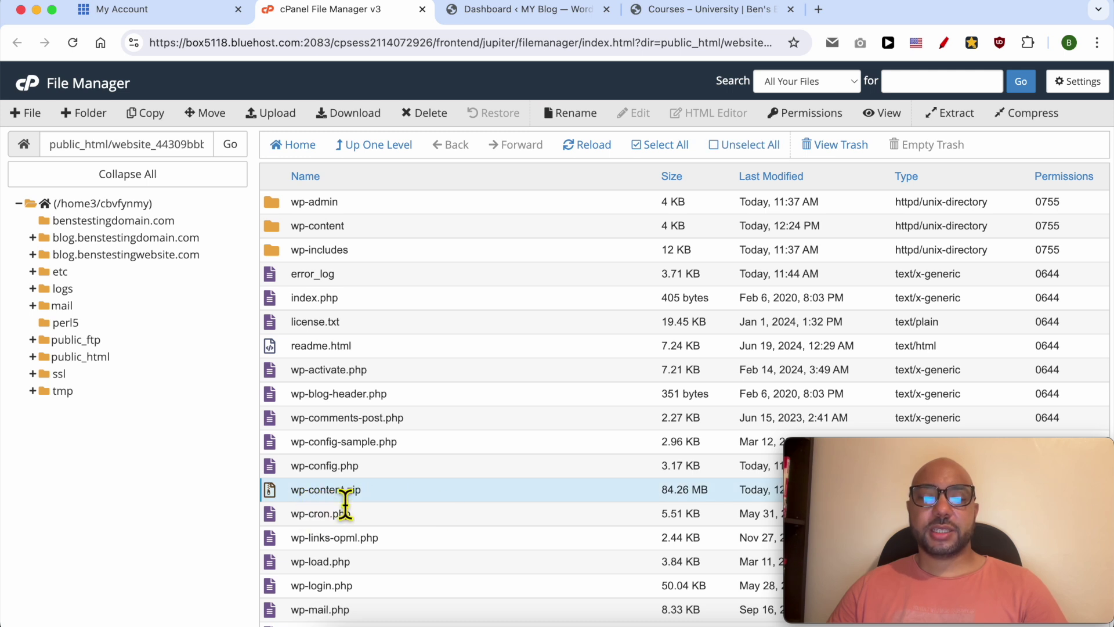
pyautogui.rightClick(423, 492)
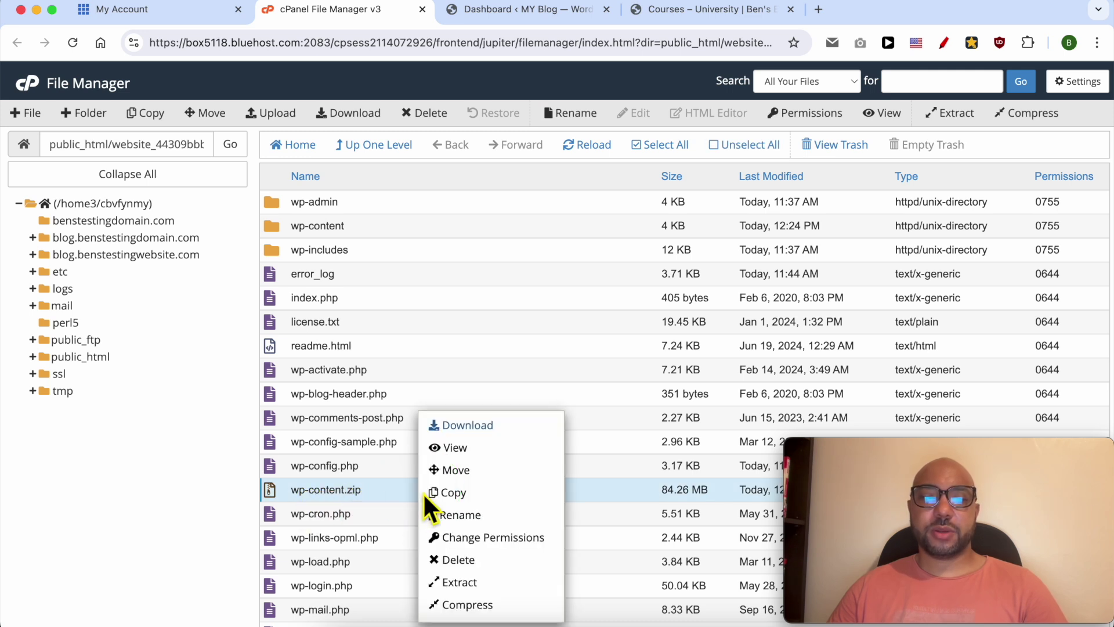
pyautogui.click(496, 425)
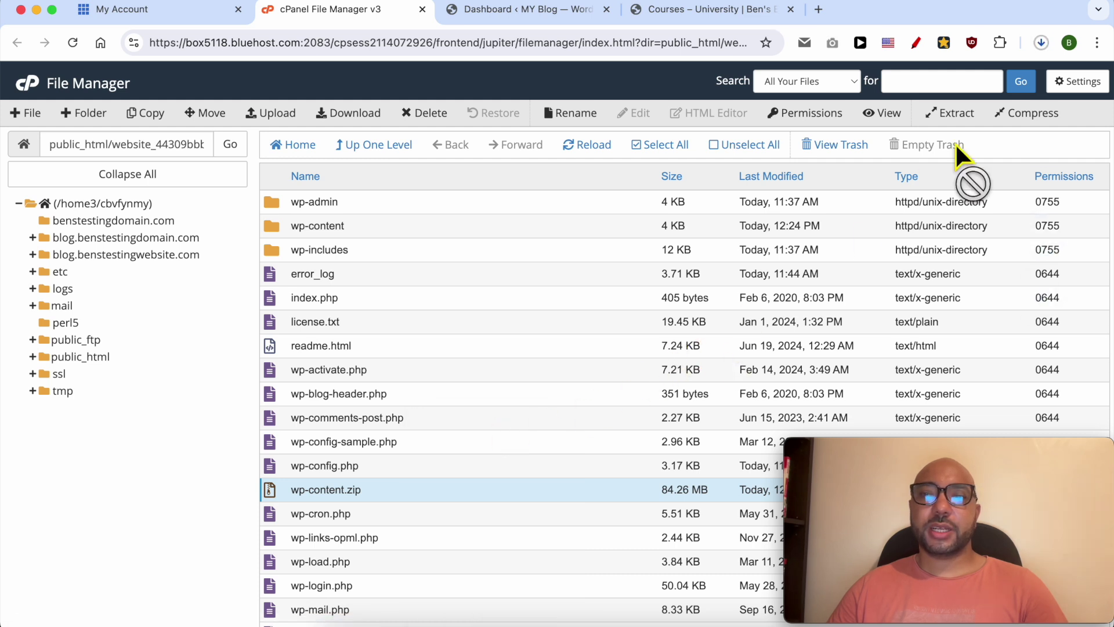
pyautogui.click(1041, 44)
pyautogui.moveTo(889, 115)
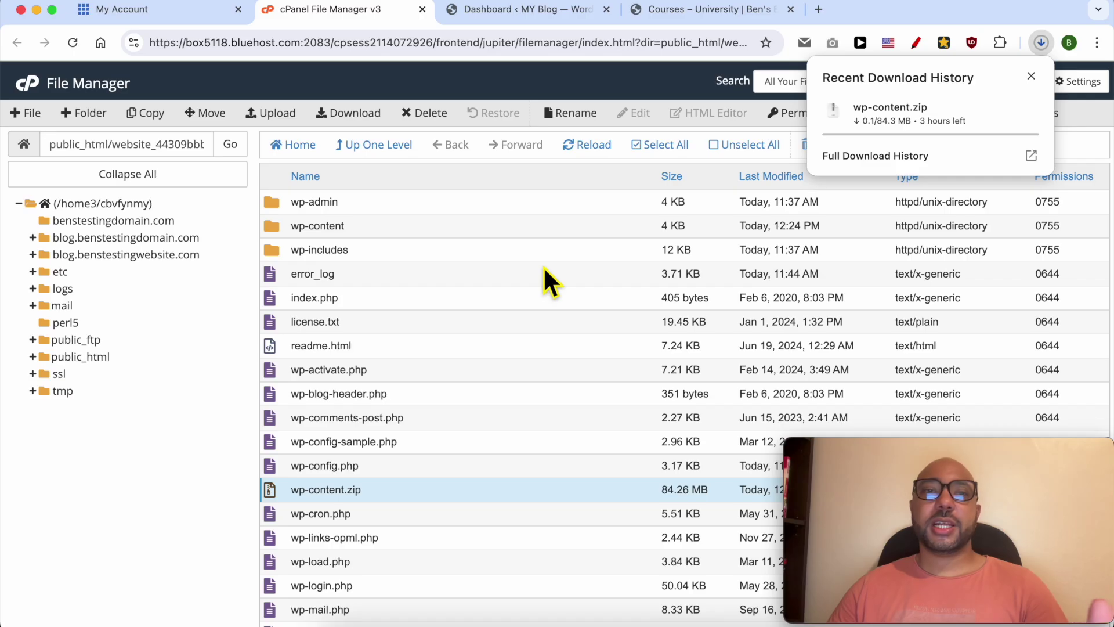
pyautogui.click(544, 268)
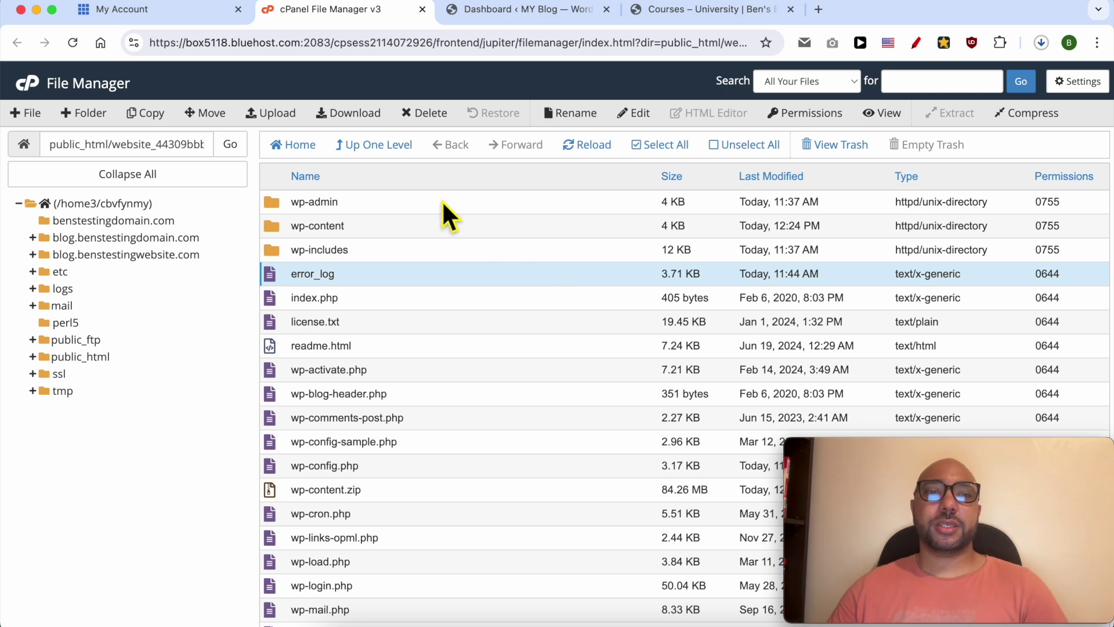
# Step: Return to the Bluehost account and open phpMyAdmin from the MY Blog site's advanced settings
pyautogui.click(149, 13)
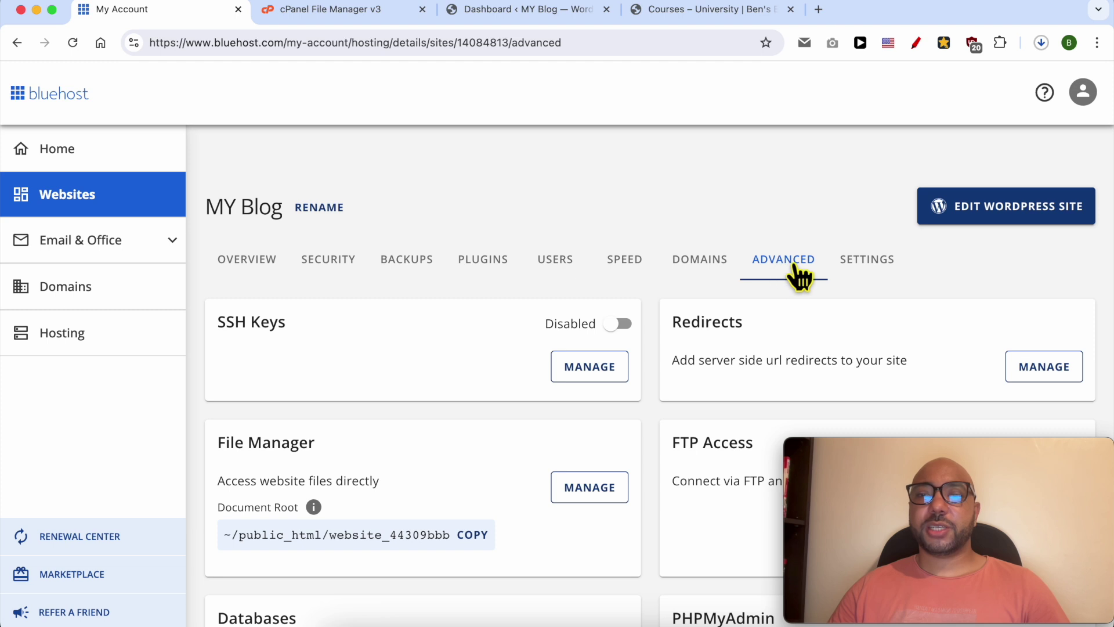
pyautogui.scroll(-7, 743, 295)
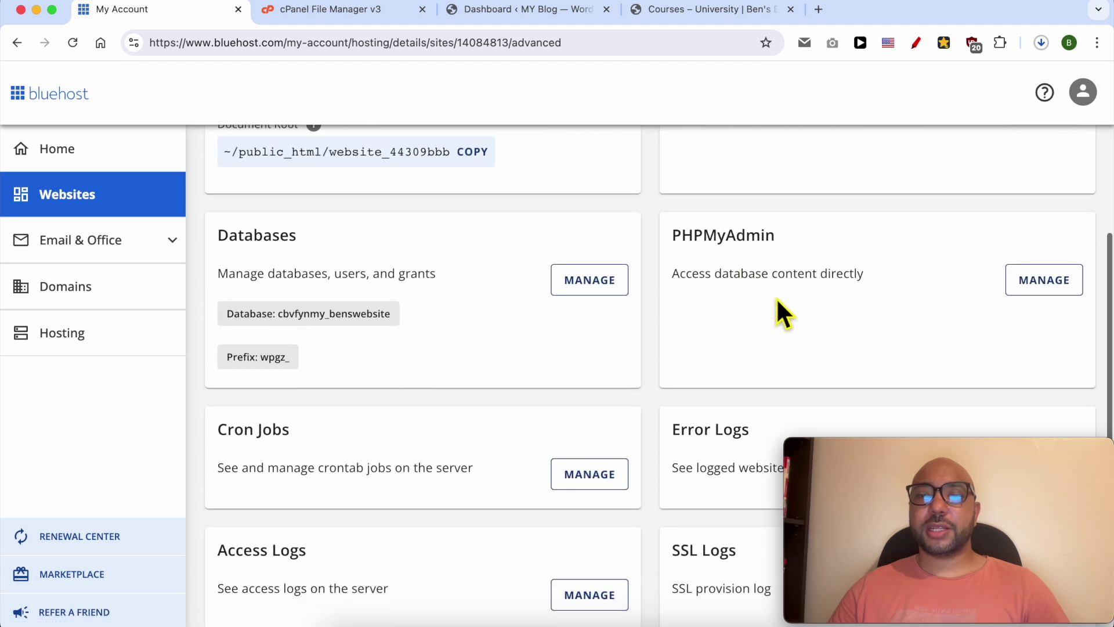
pyautogui.doubleClick(776, 238)
pyautogui.click(1038, 280)
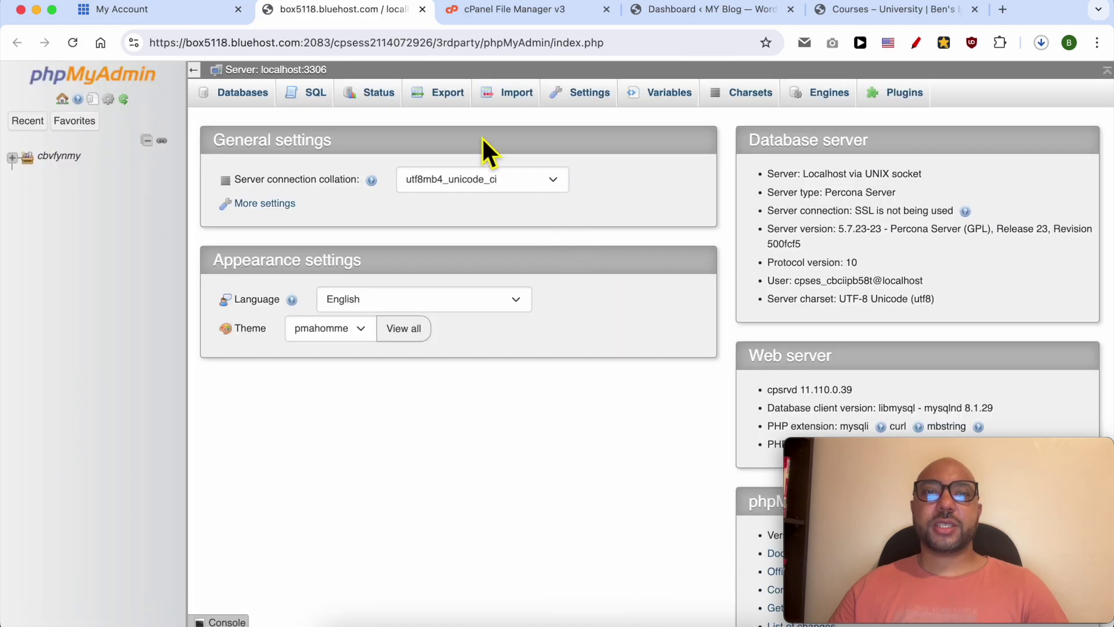
# Step: Export the server's databases using the Quick method in SQL format
pyautogui.click(442, 95)
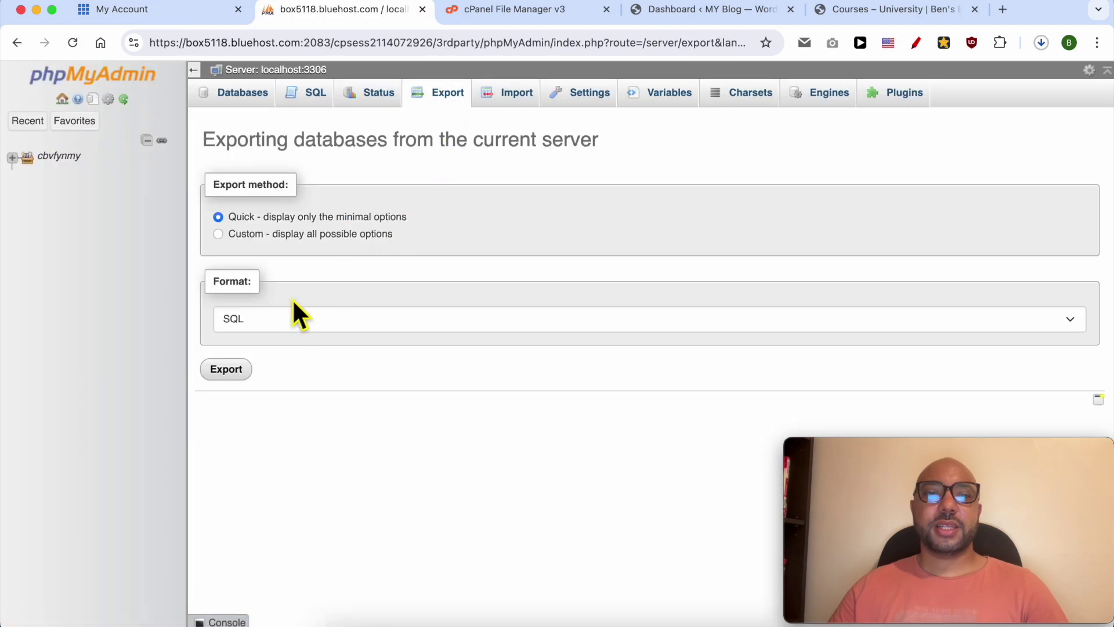
pyautogui.click(225, 376)
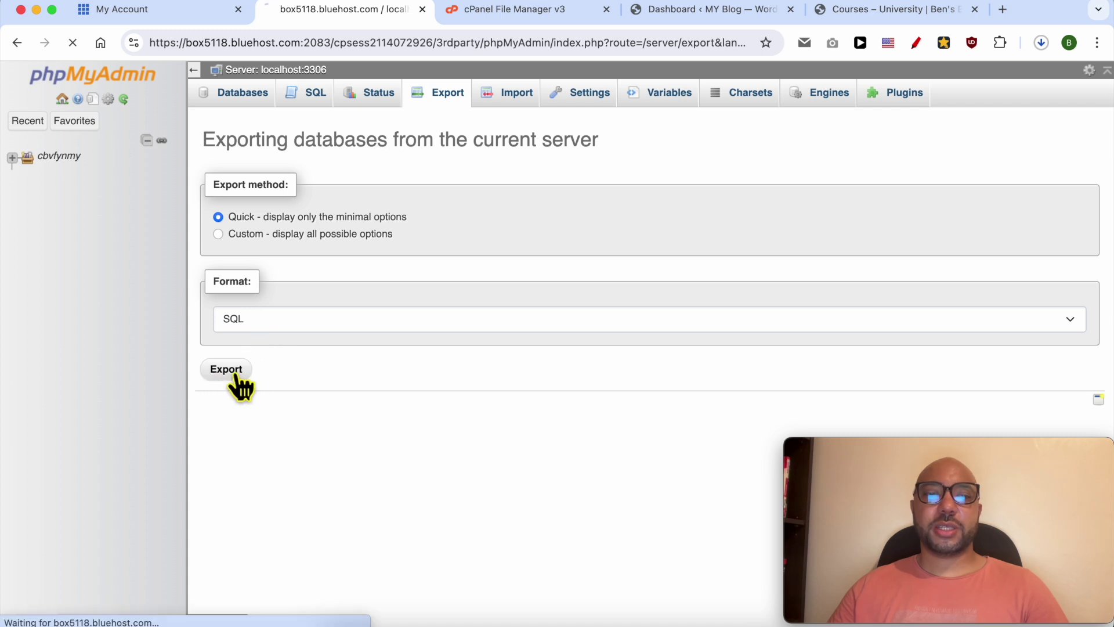
pyautogui.click(1040, 44)
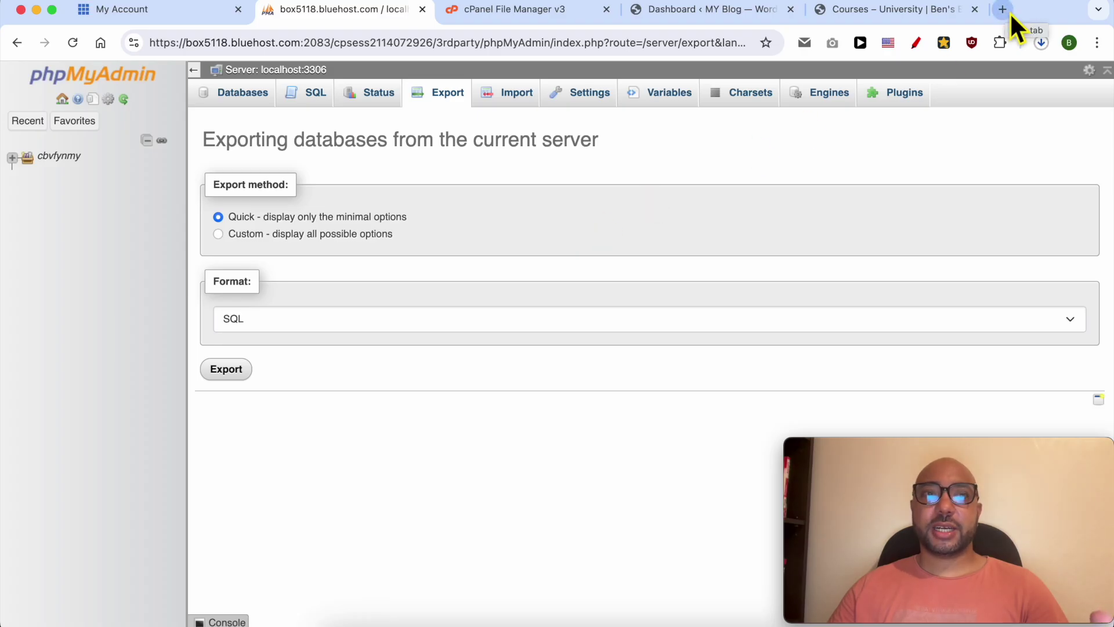
# Step: Open the Hostinger hPanel in a new browser tab and add a WordPress website to the Premium Web Hosting plan
pyautogui.click(1003, 9)
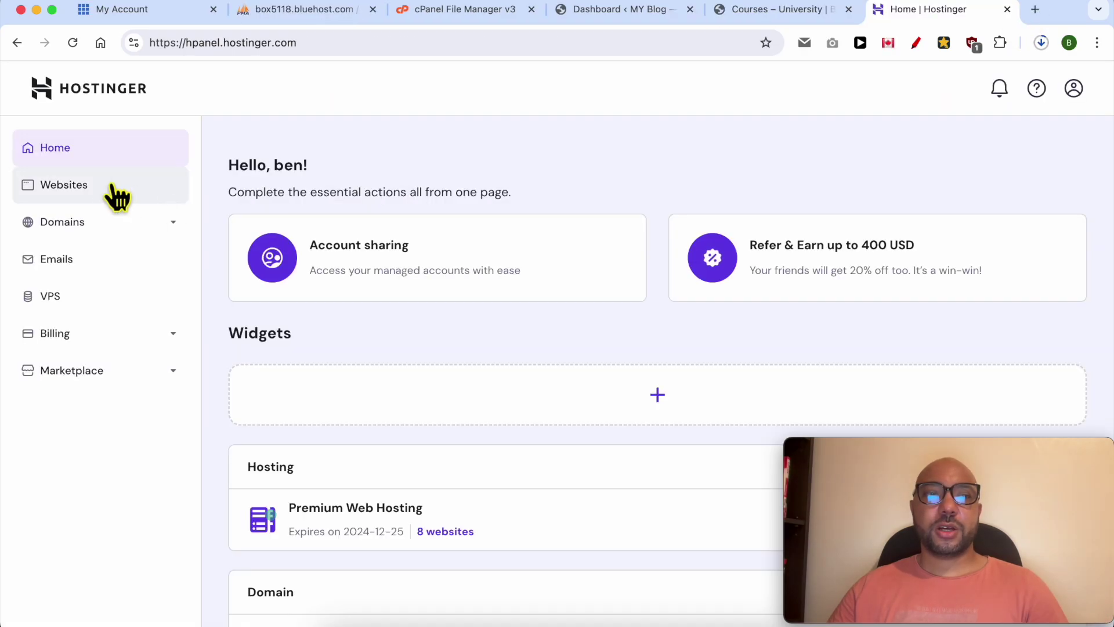
pyautogui.click(111, 194)
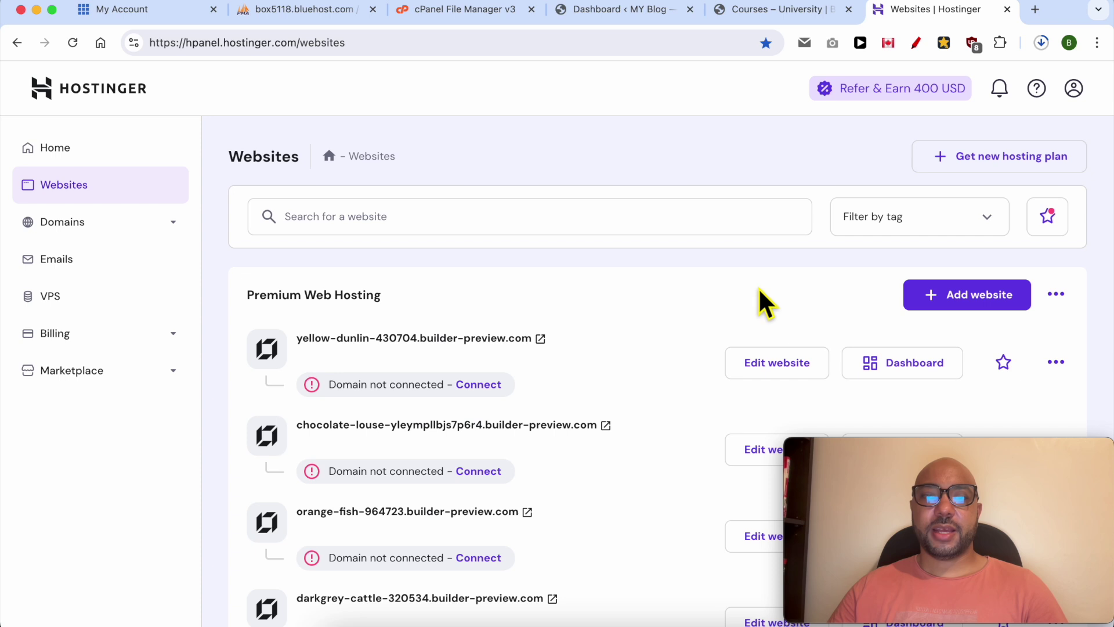
pyautogui.click(979, 300)
pyautogui.scroll(-1, 847, 316)
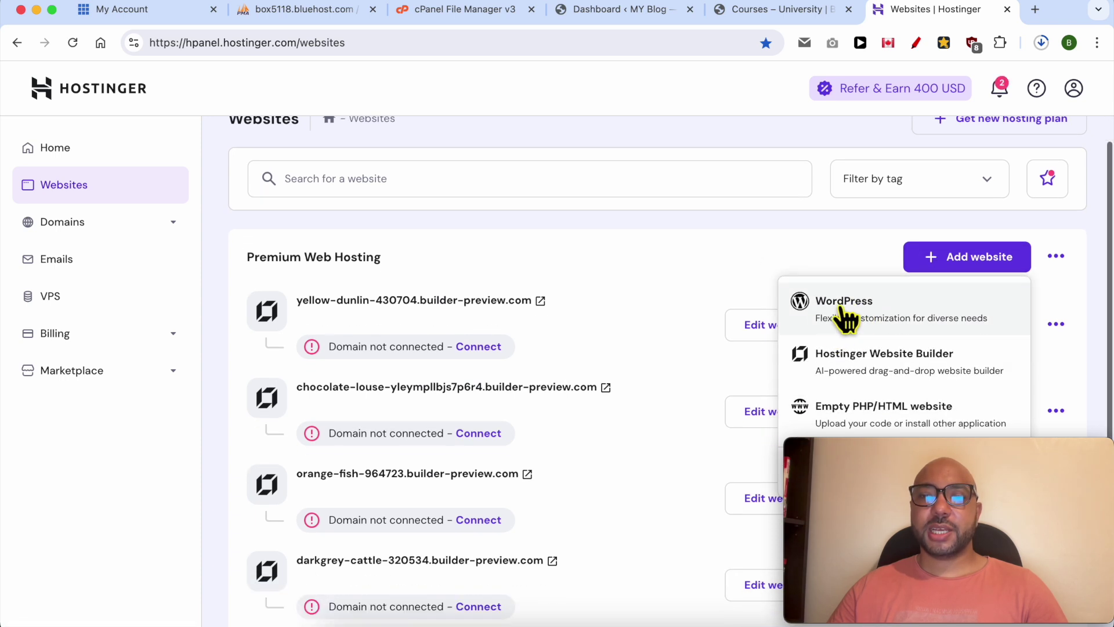
pyautogui.click(842, 308)
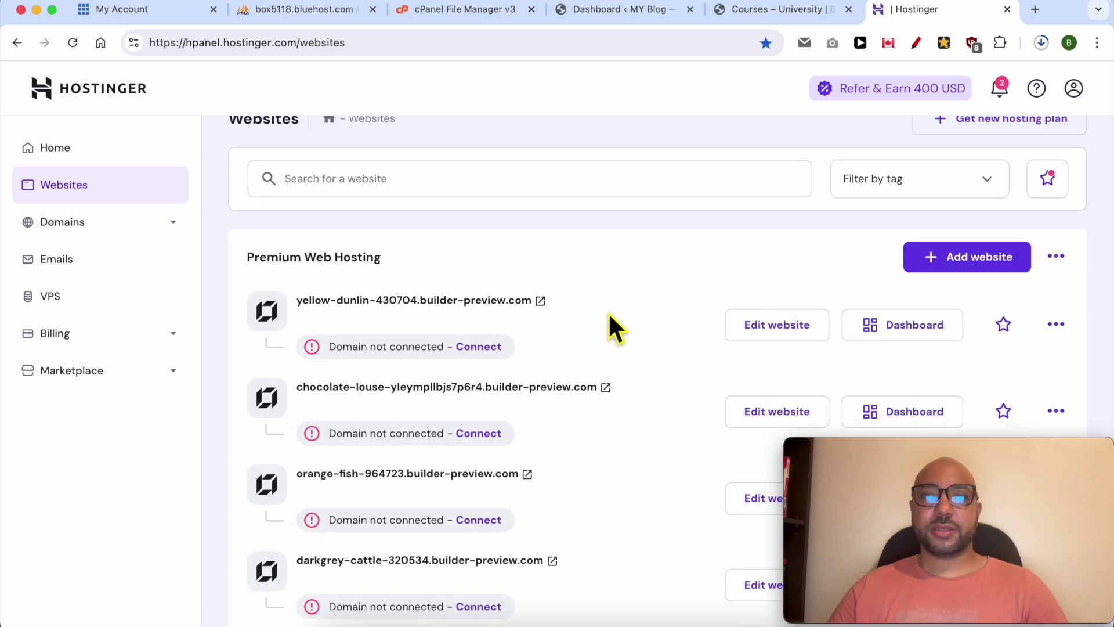
# Step: Keep English (United States) as the WordPress admin language, fill in the administrator email and password, and continue the setup
pyautogui.click(240, 255)
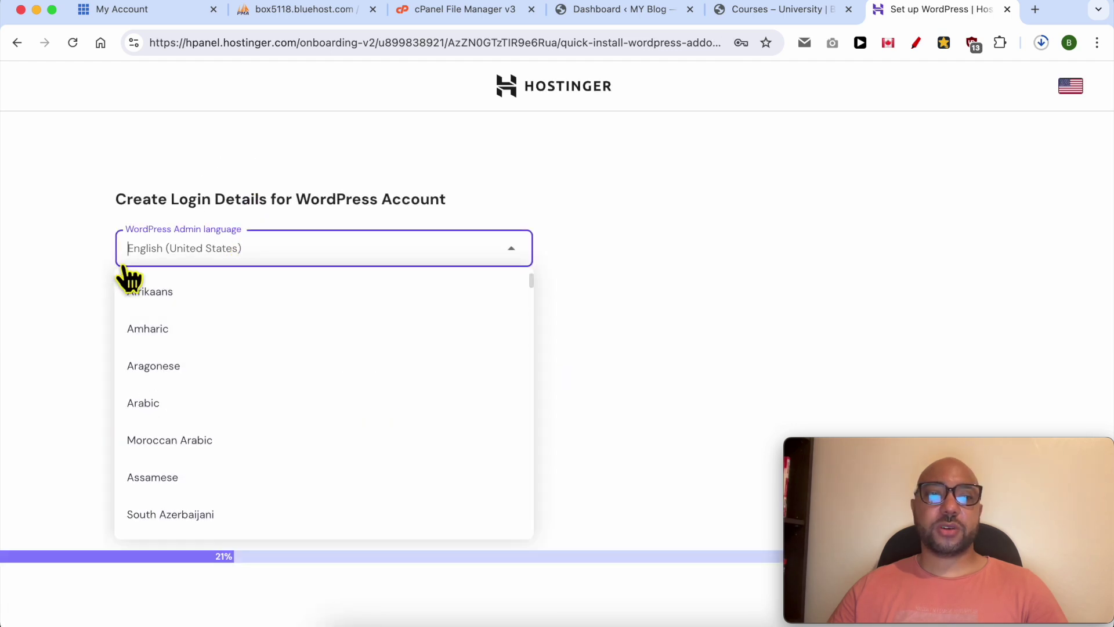
pyautogui.click(90, 269)
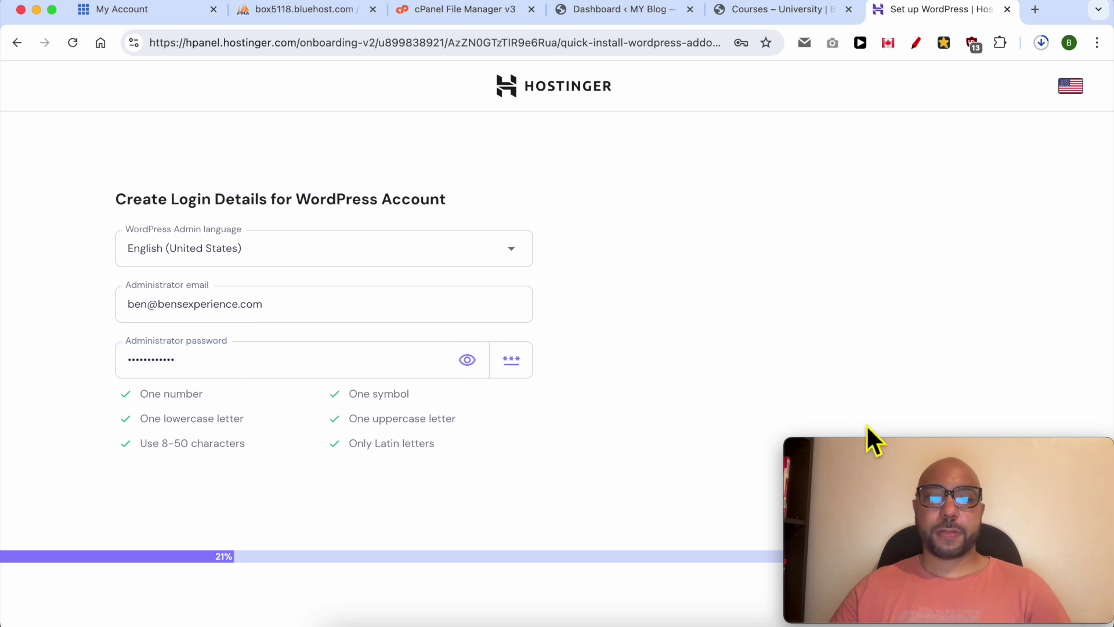
pyautogui.moveTo(880, 451); pyautogui.dragTo(848, 279)
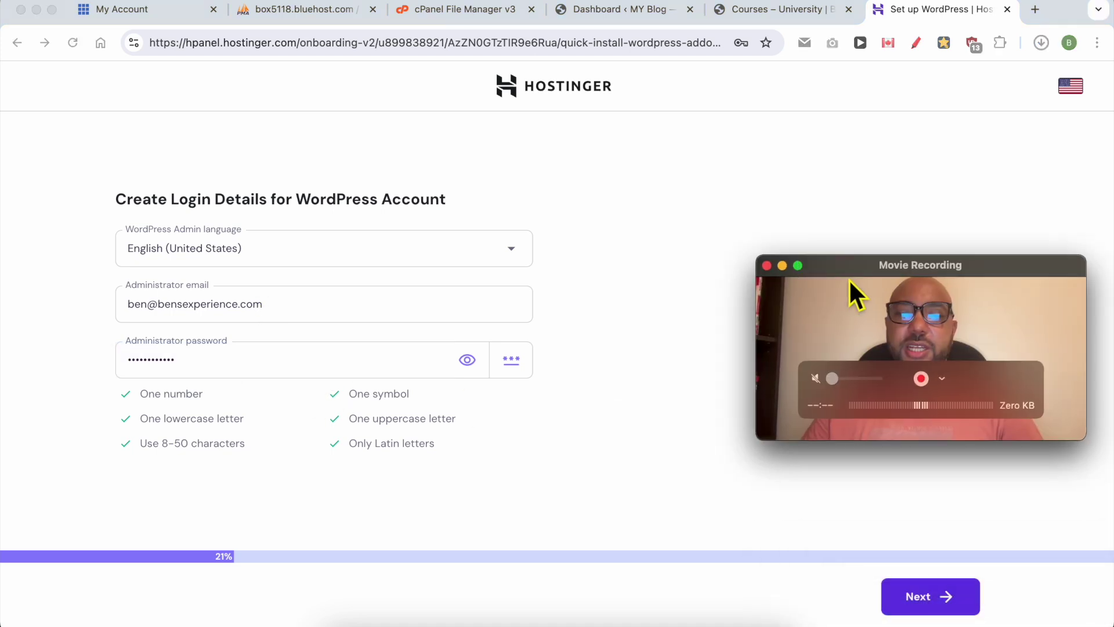
pyautogui.click(917, 600)
# Step: Choose Blog as the type of website to build and continue
pyautogui.click(609, 285)
pyautogui.click(474, 294)
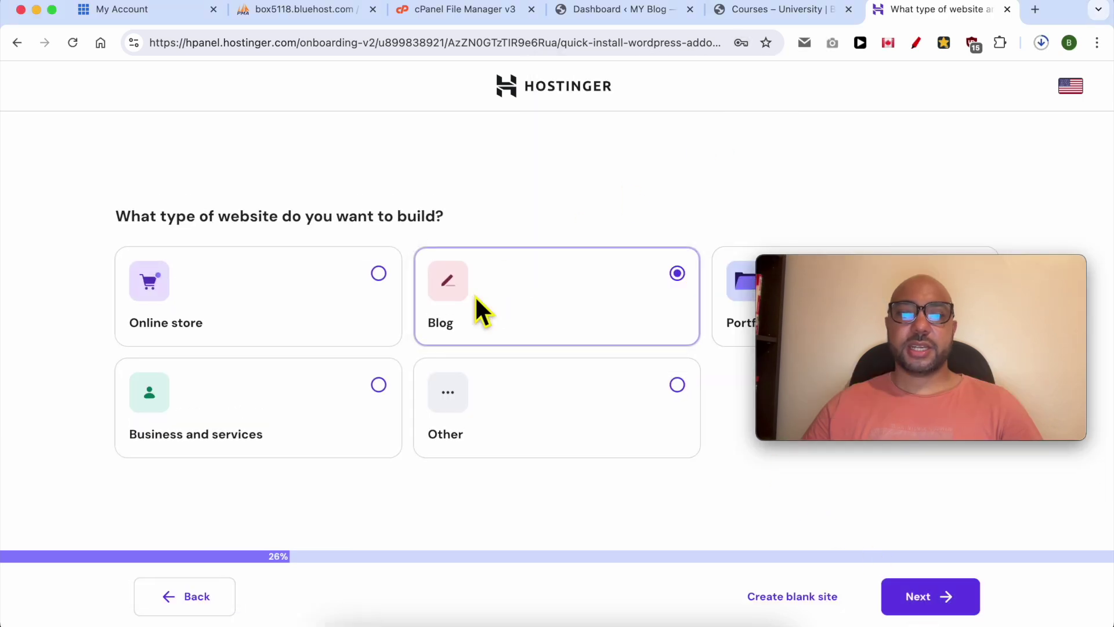
pyautogui.click(923, 598)
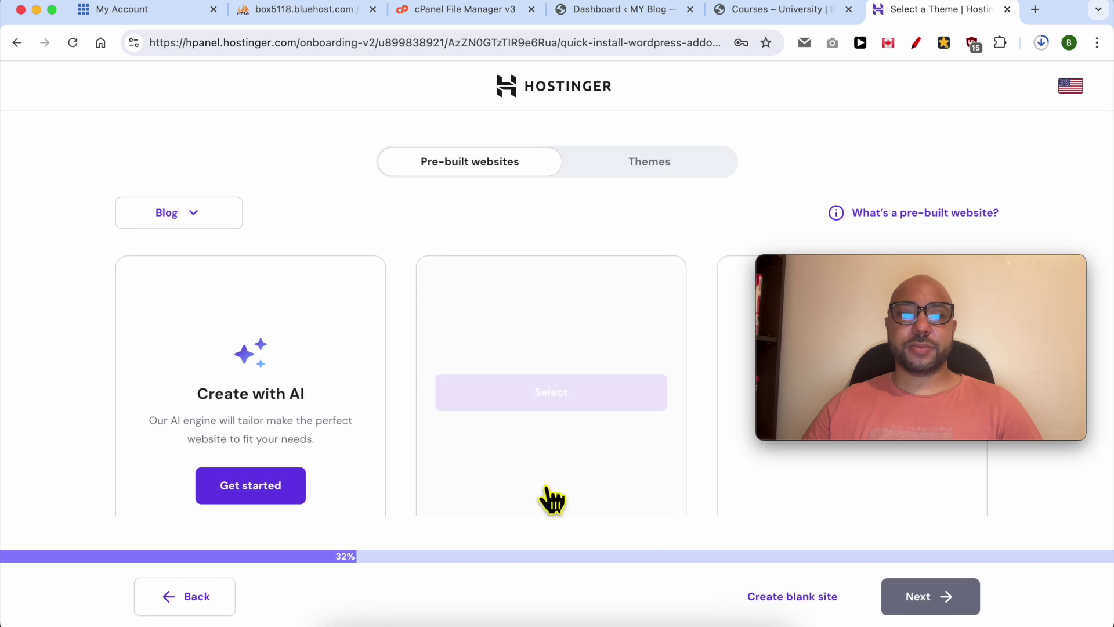
# Step: Select the first pre-built blog website beside the Create with AI option and skip adding plugins
pyautogui.moveTo(514, 487)
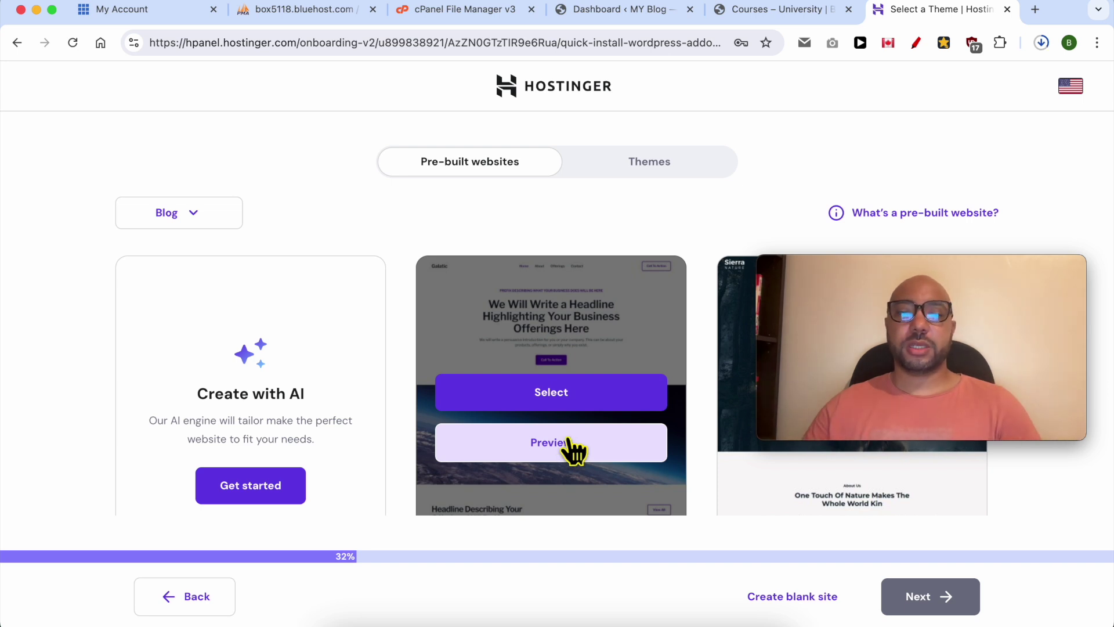
pyautogui.click(587, 400)
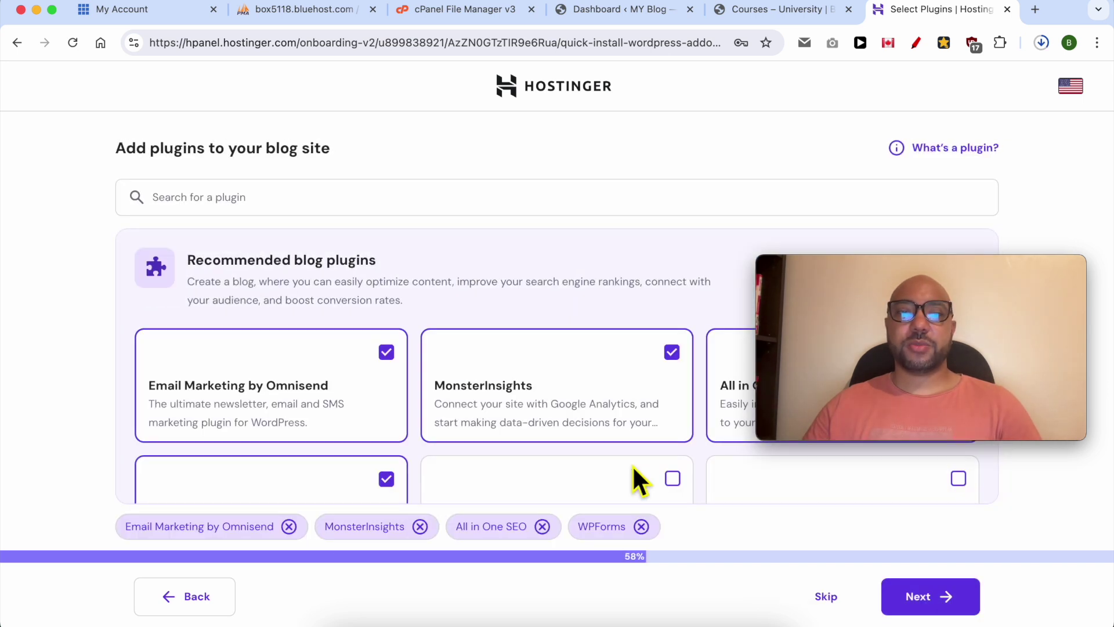
pyautogui.scroll(-2, 557, 430)
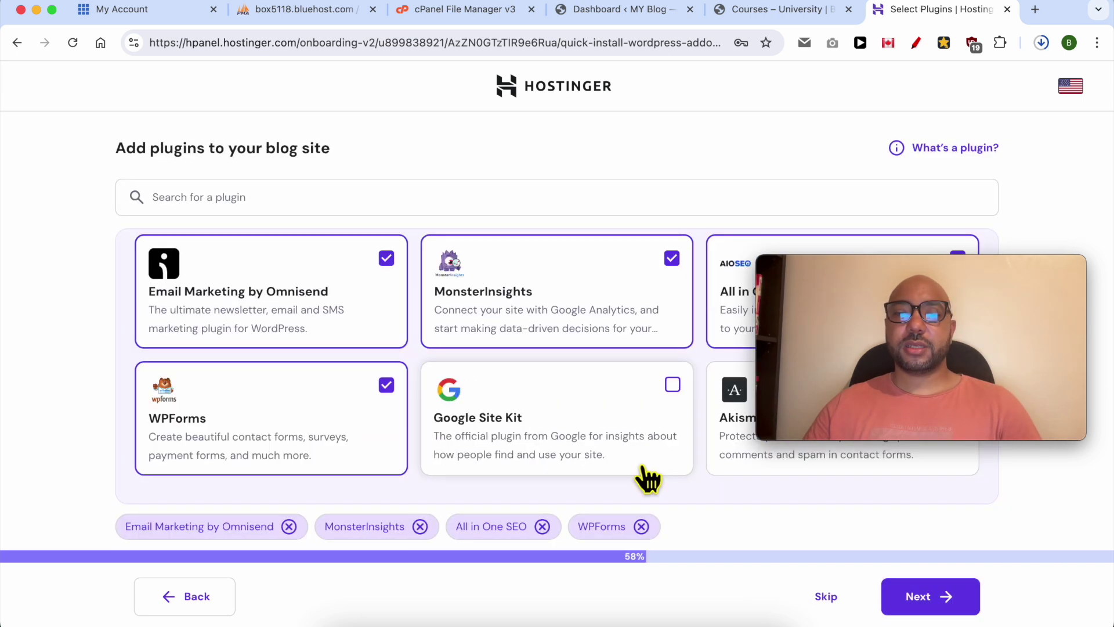
pyautogui.click(830, 603)
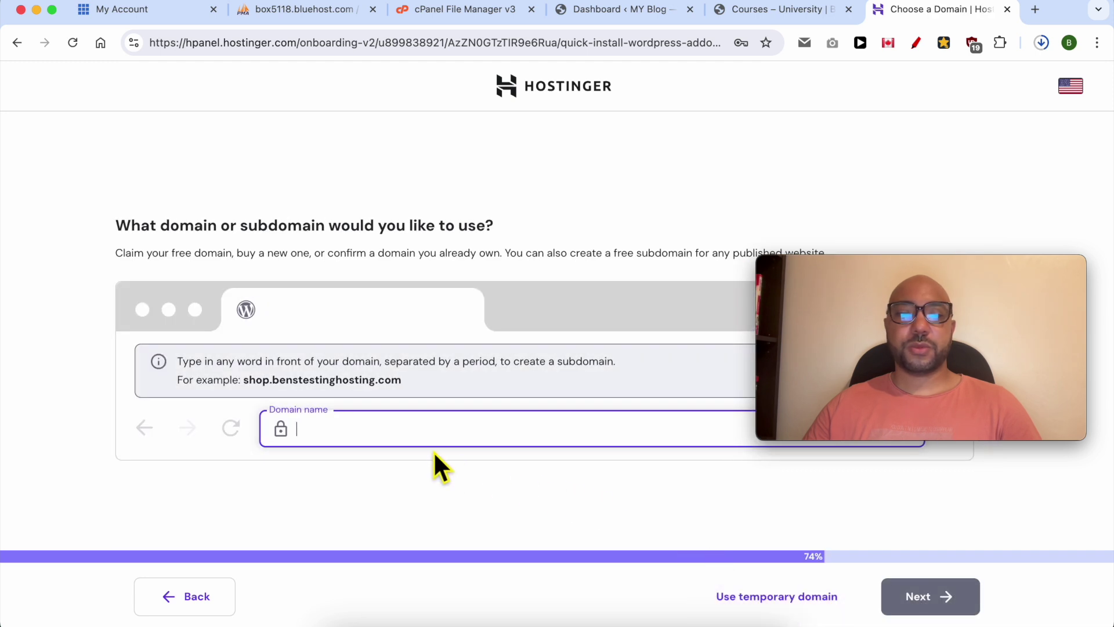
# Step: Use benstestingwebsite.com, registered at another provider, as the domain and finish creating the website
pyautogui.write('benstestingwebsite.com')
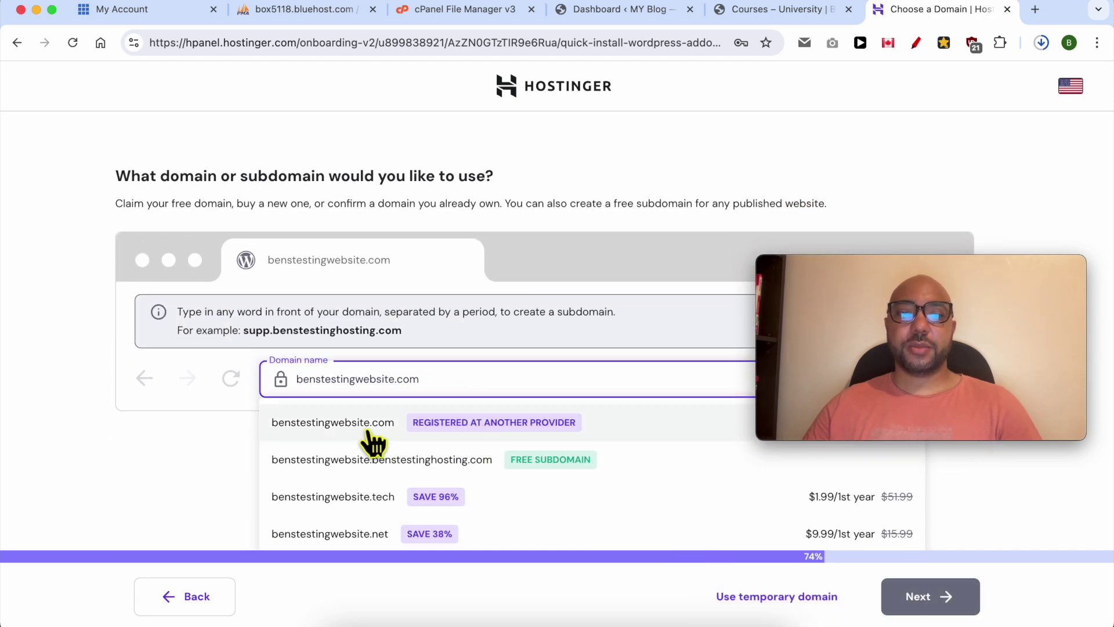
pyautogui.click(572, 435)
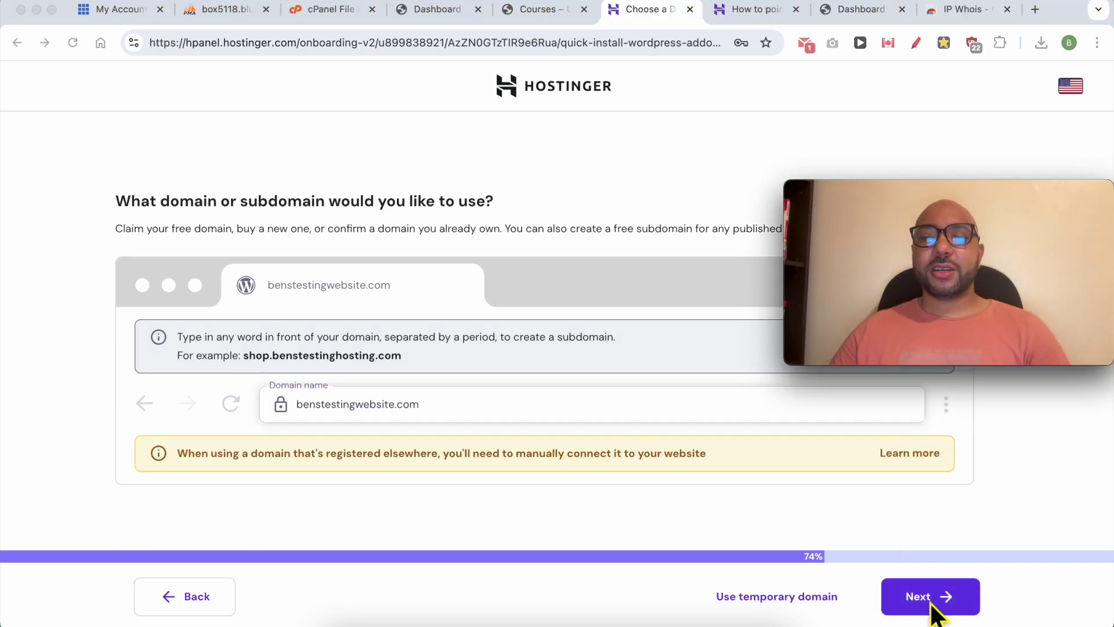
pyautogui.click(943, 603)
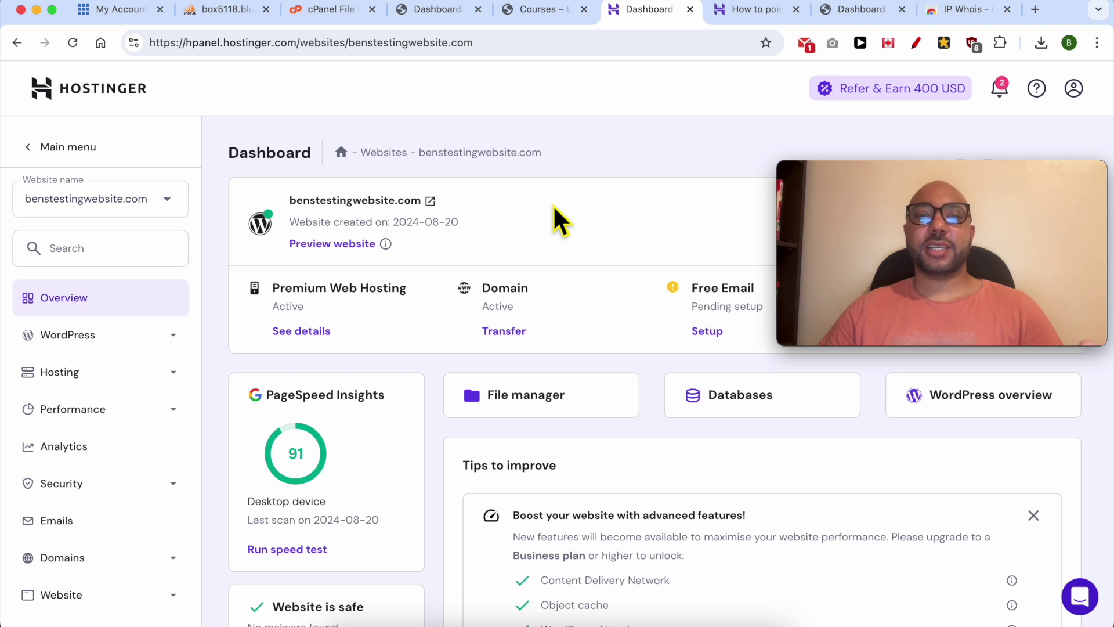
pyautogui.doubleClick(275, 157)
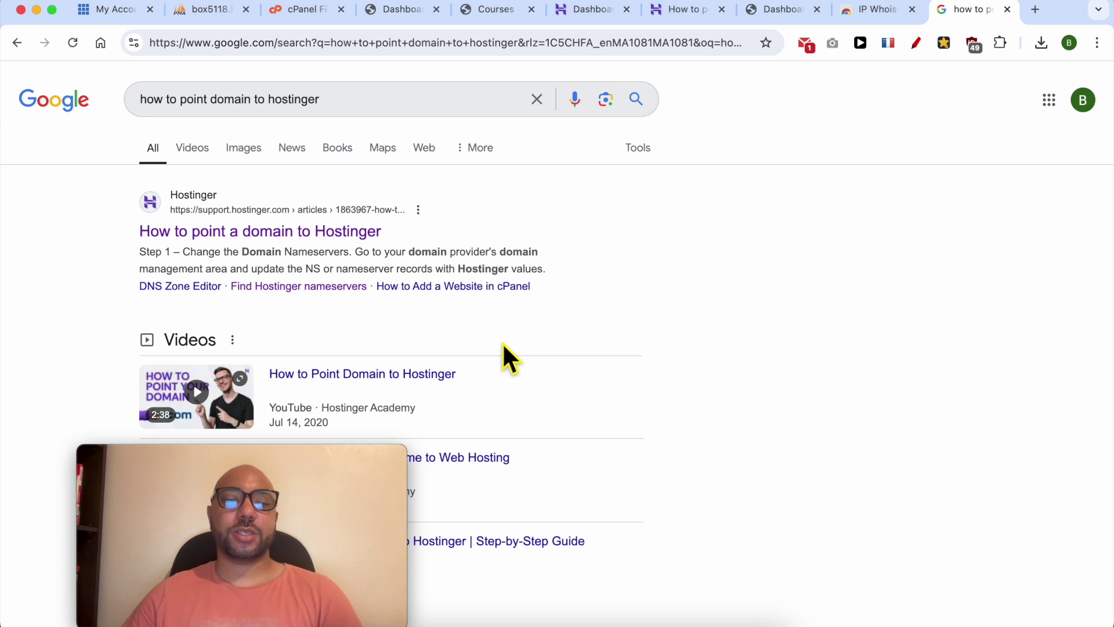
# Step: Look up how to point a domain to Hostinger and copy the nameserver ns1.dns-parking.com from the support article
pyautogui.doubleClick(204, 110)
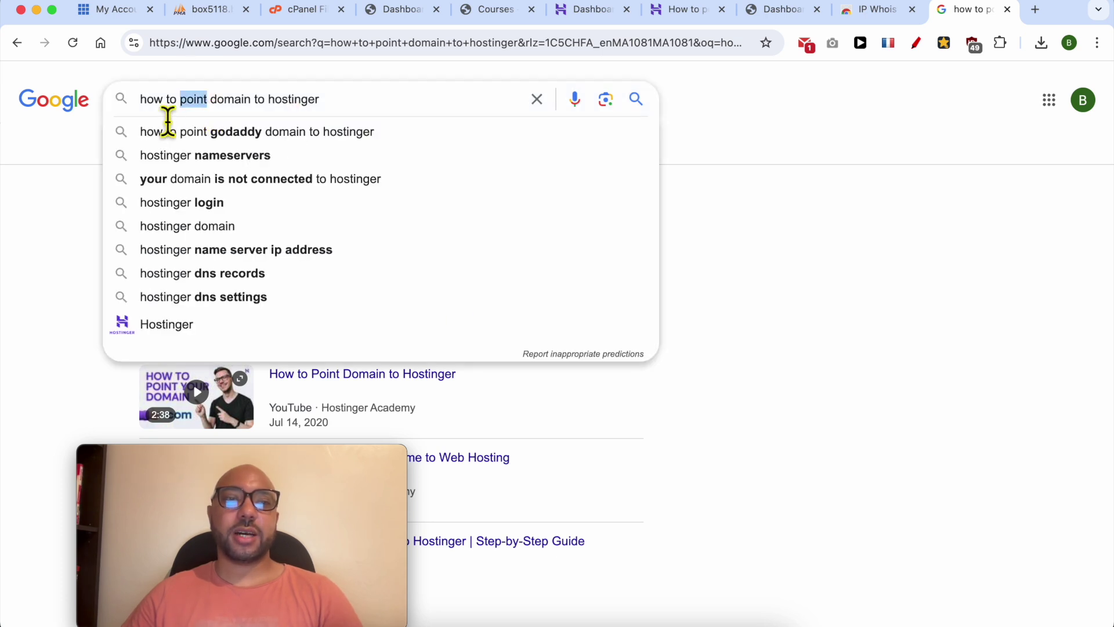
pyautogui.click(713, 182)
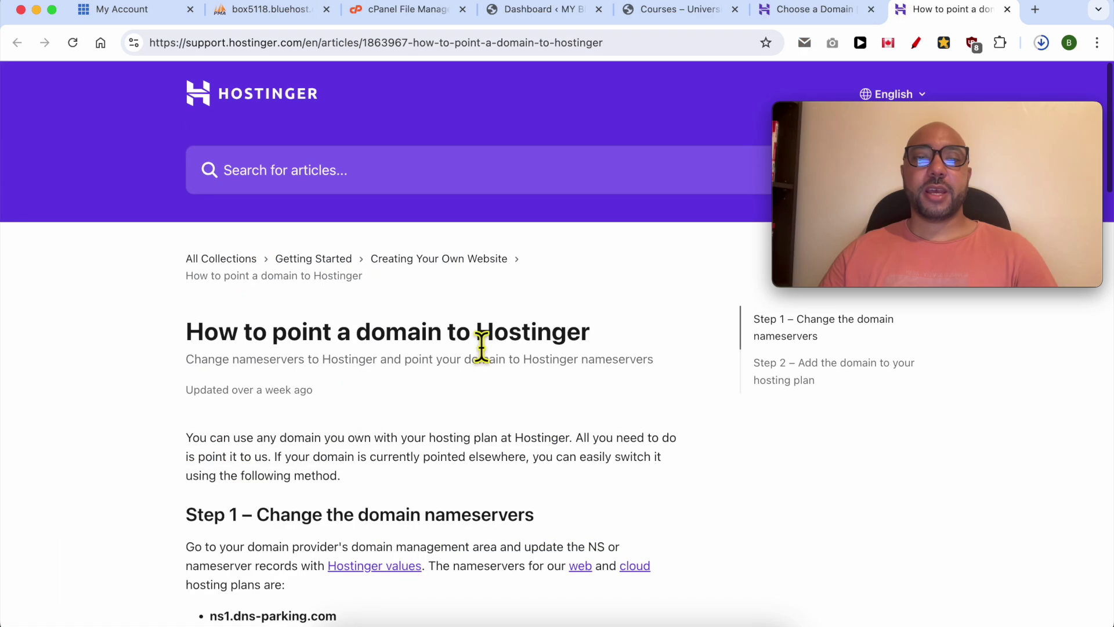
pyautogui.scroll(-4, 438, 384)
pyautogui.tripleClick(291, 415)
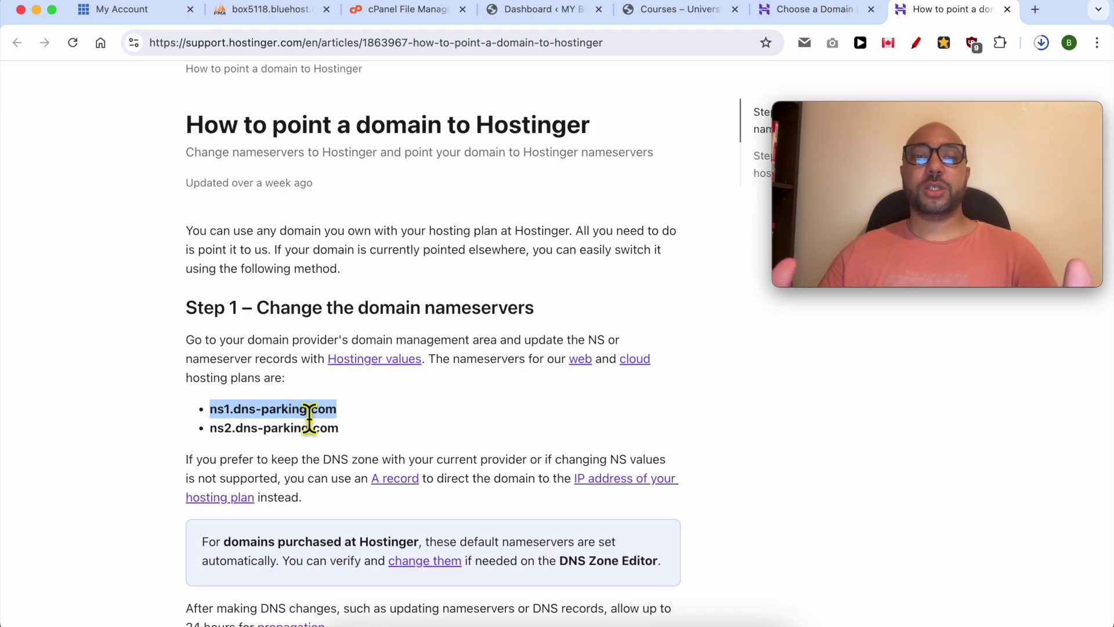
pyautogui.rightClick(309, 418)
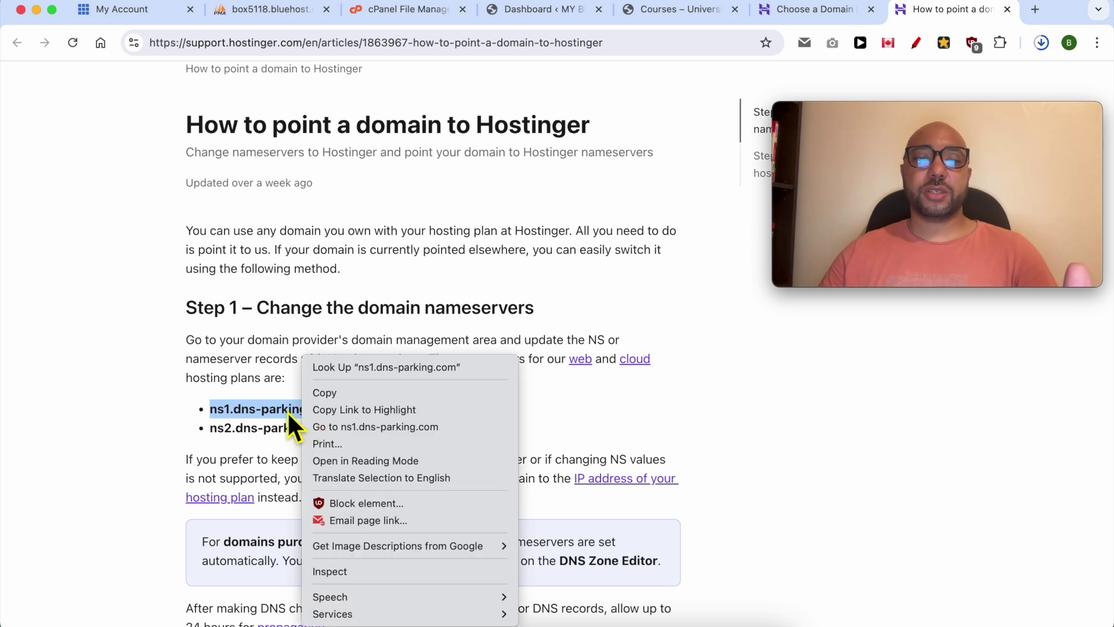
pyautogui.click(322, 392)
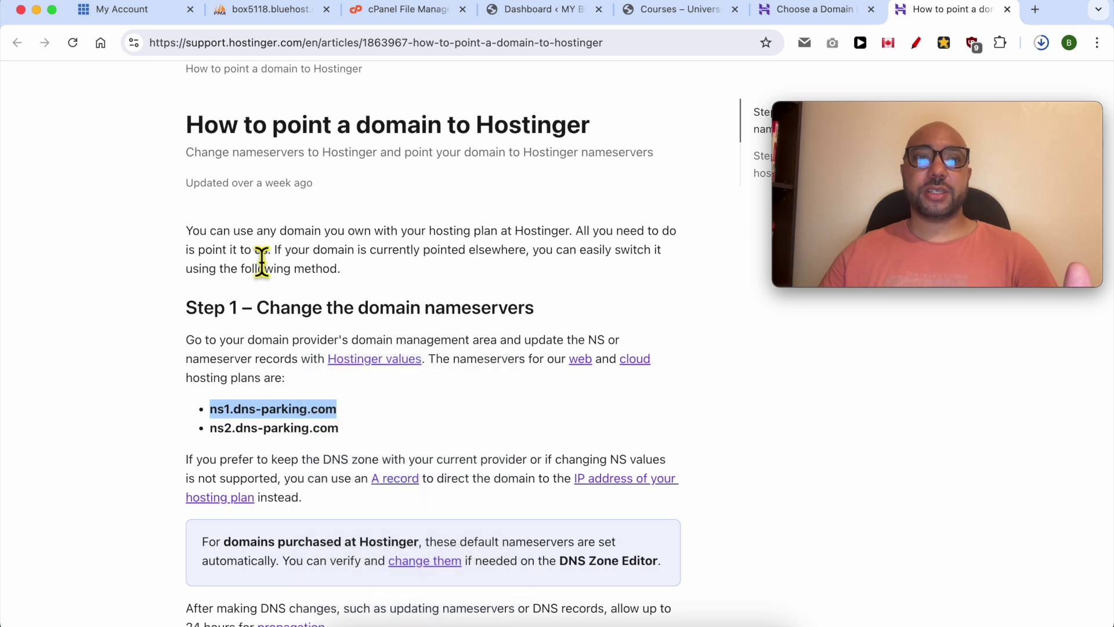
# Step: In the Bluehost account, open the nameserver settings for benstestingwebsite.com from its advanced tools and continue past the warning
pyautogui.click(131, 14)
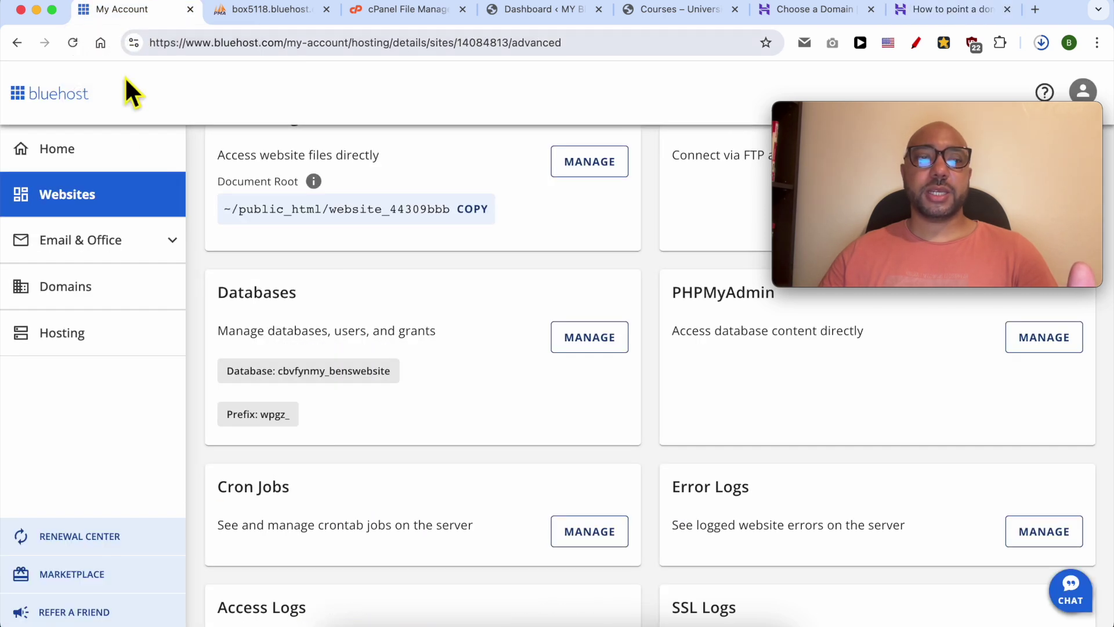
pyautogui.click(84, 290)
pyautogui.scroll(-10, 505, 192)
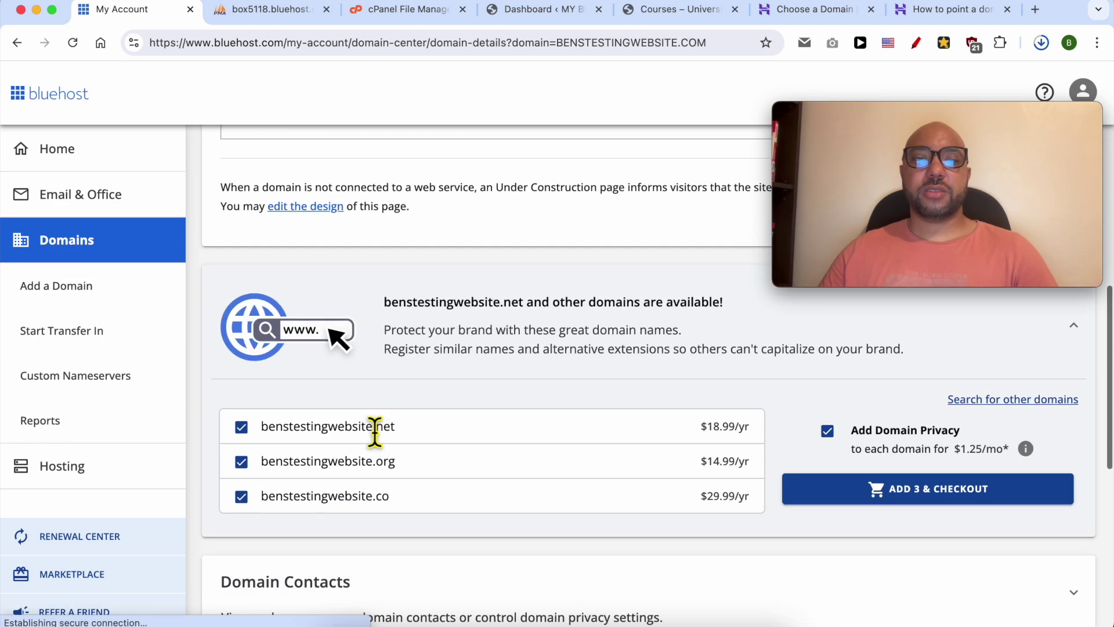
pyautogui.scroll(-10, 354, 441)
pyautogui.click(322, 419)
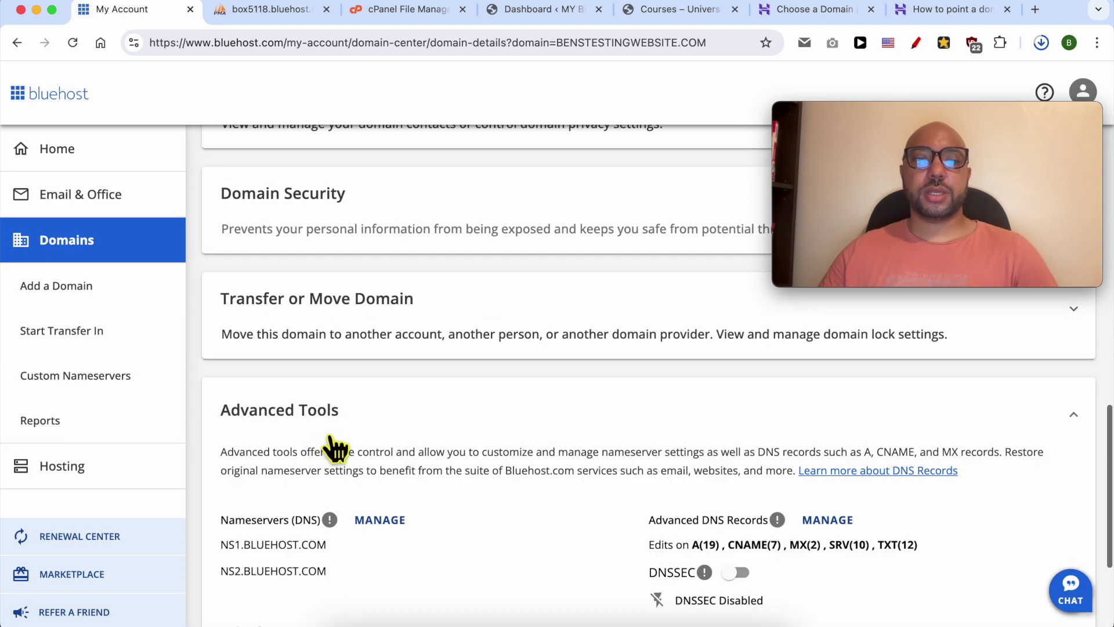
pyautogui.doubleClick(266, 531)
pyautogui.click(391, 527)
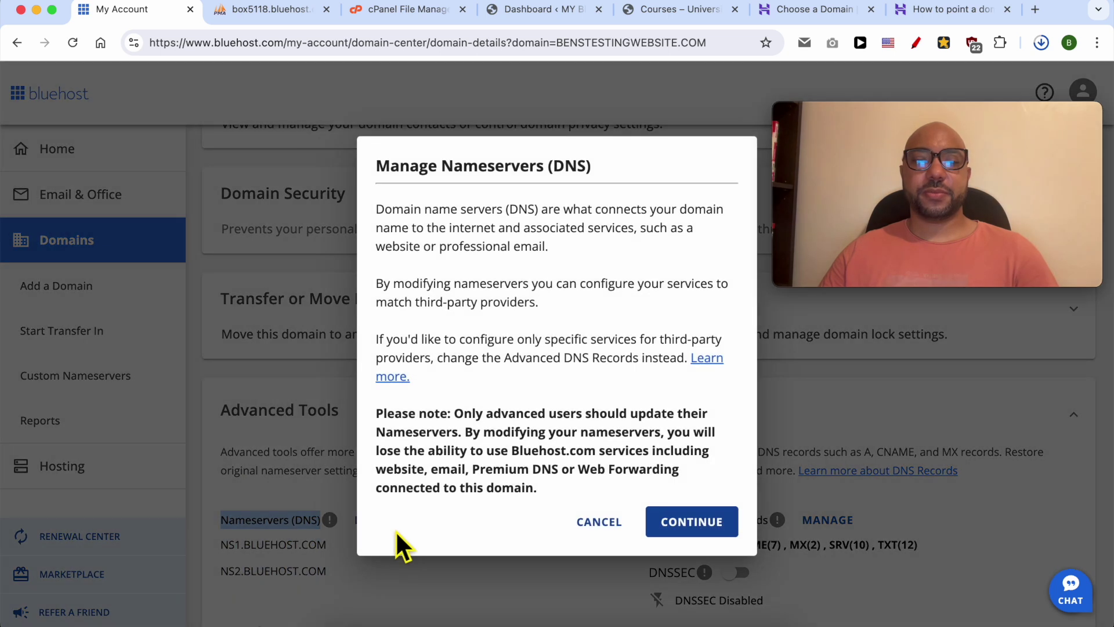
pyautogui.click(699, 528)
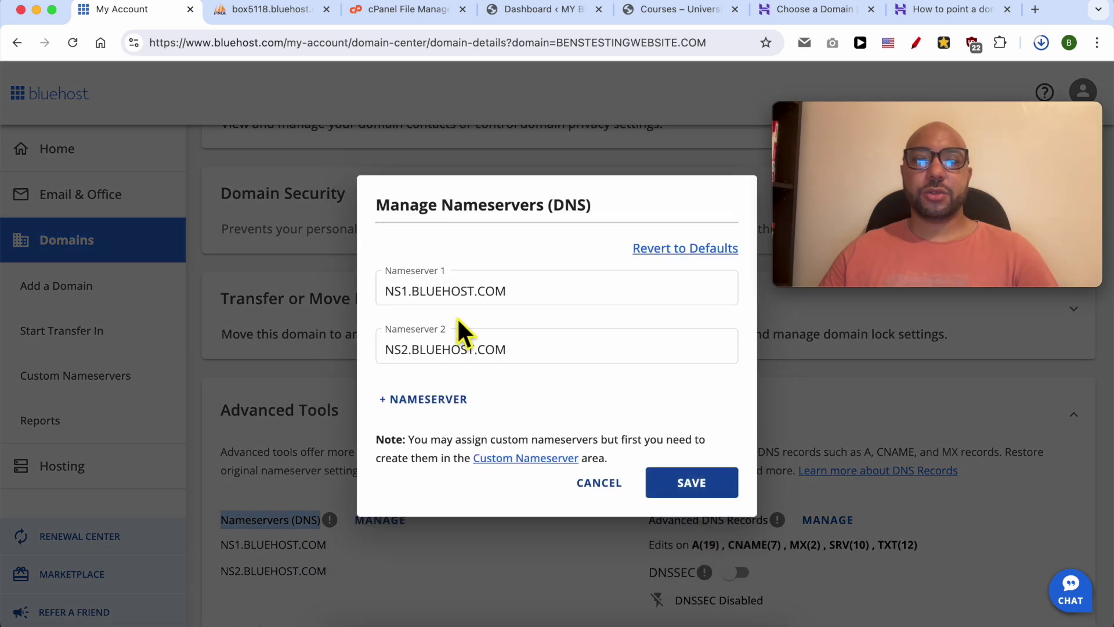
# Step: Replace Nameserver 1 with the copied value ns1.dns-parking.com
pyautogui.click(459, 301)
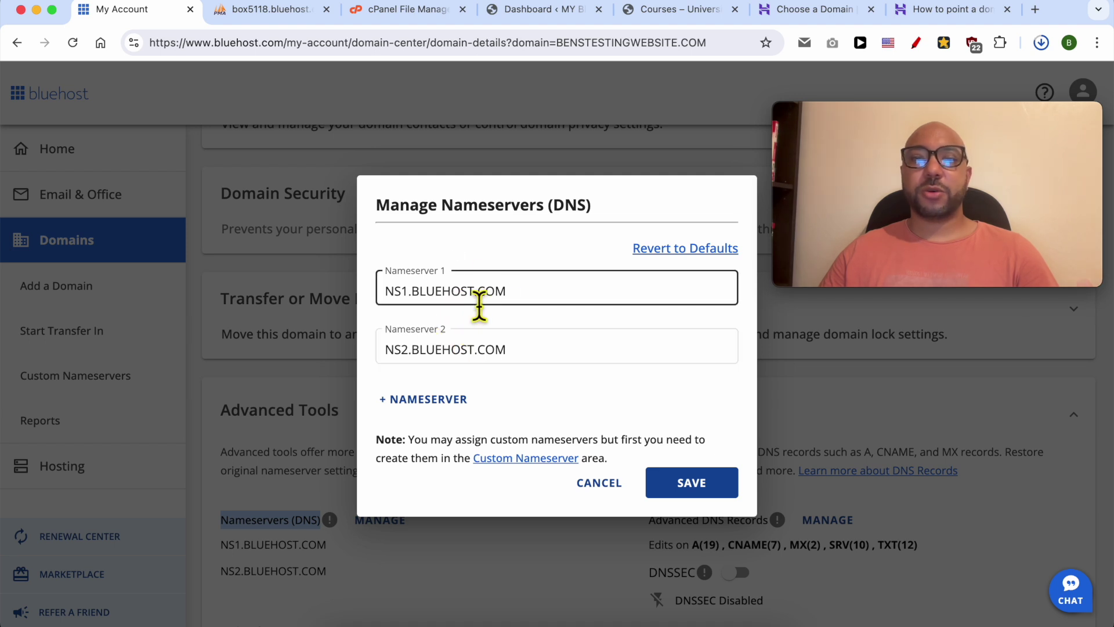
pyautogui.tripleClick(479, 302)
pyautogui.rightClick(479, 301)
pyautogui.click(500, 290)
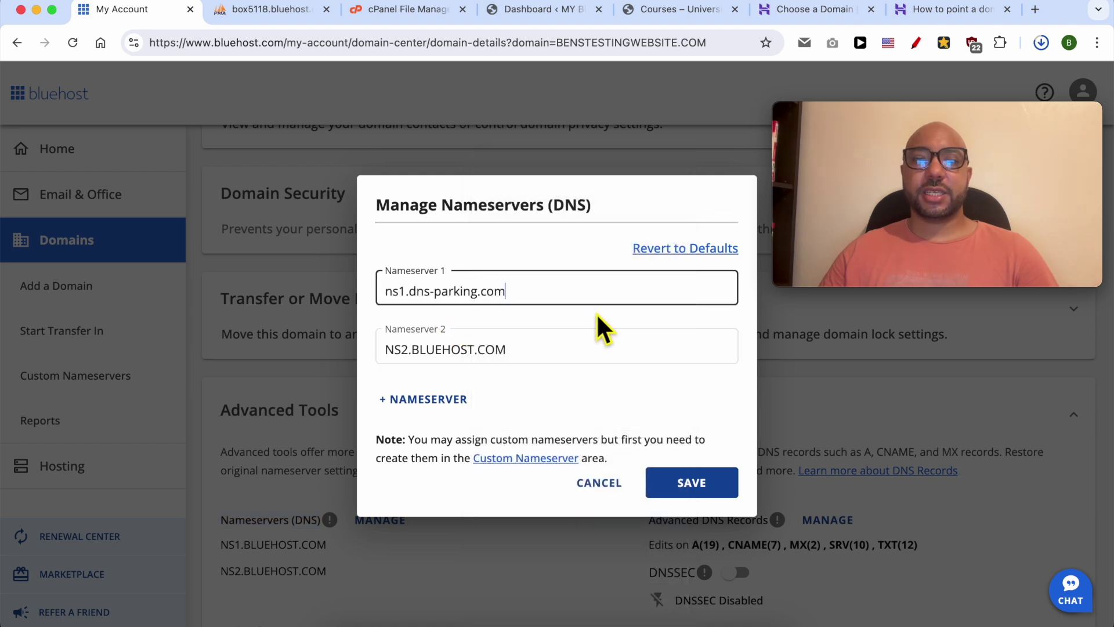
# Step: Copy ns2.dns-parking.com from the Hostinger support article, paste it as Nameserver 2 in Bluehost, and save the nameservers
pyautogui.click(946, 10)
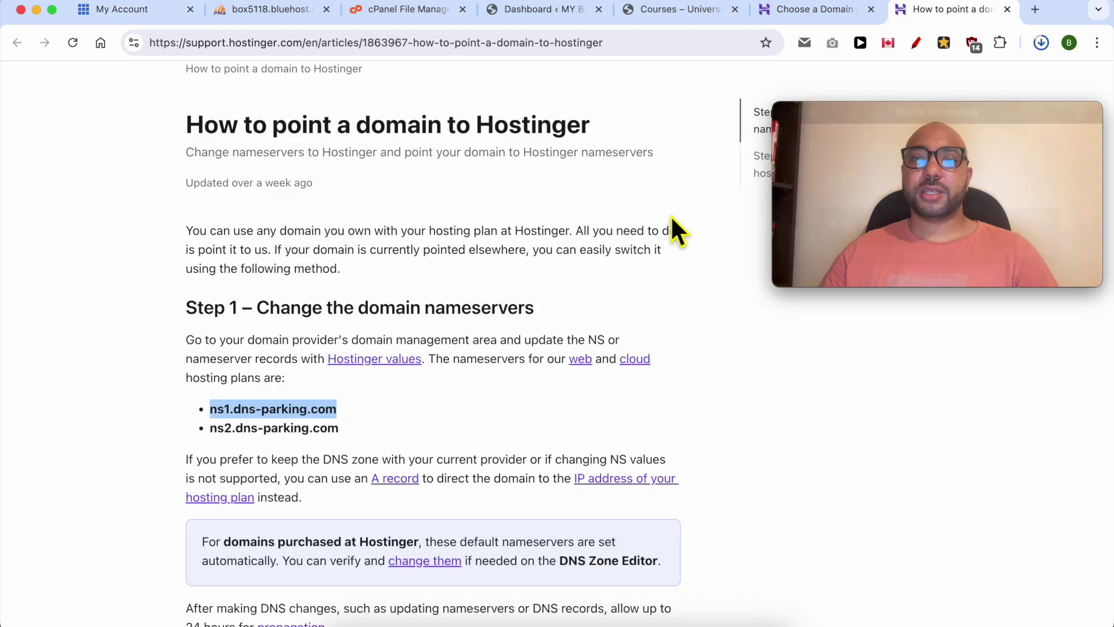
pyautogui.tripleClick(299, 429)
pyautogui.rightClick(294, 427)
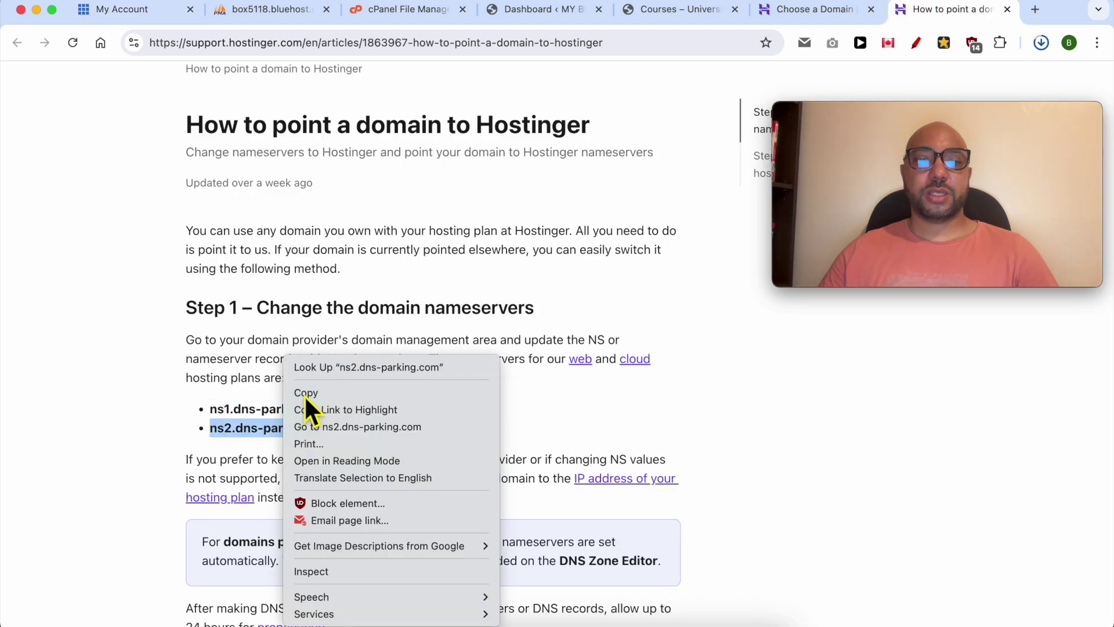
pyautogui.click(304, 392)
pyautogui.click(141, 8)
pyautogui.tripleClick(458, 351)
pyautogui.rightClick(455, 346)
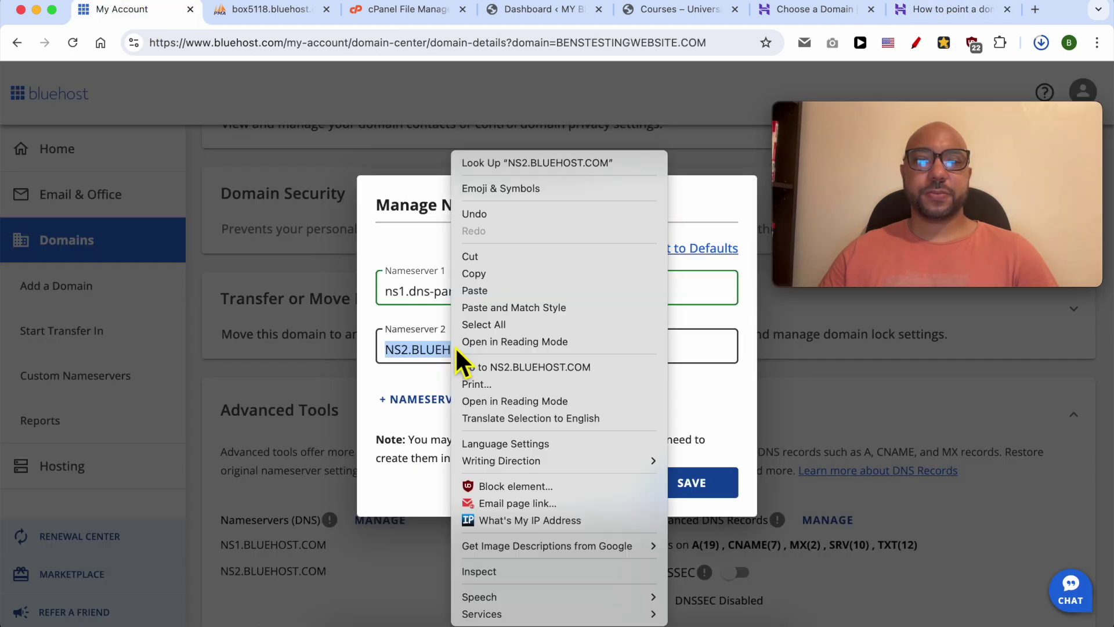
pyautogui.click(483, 293)
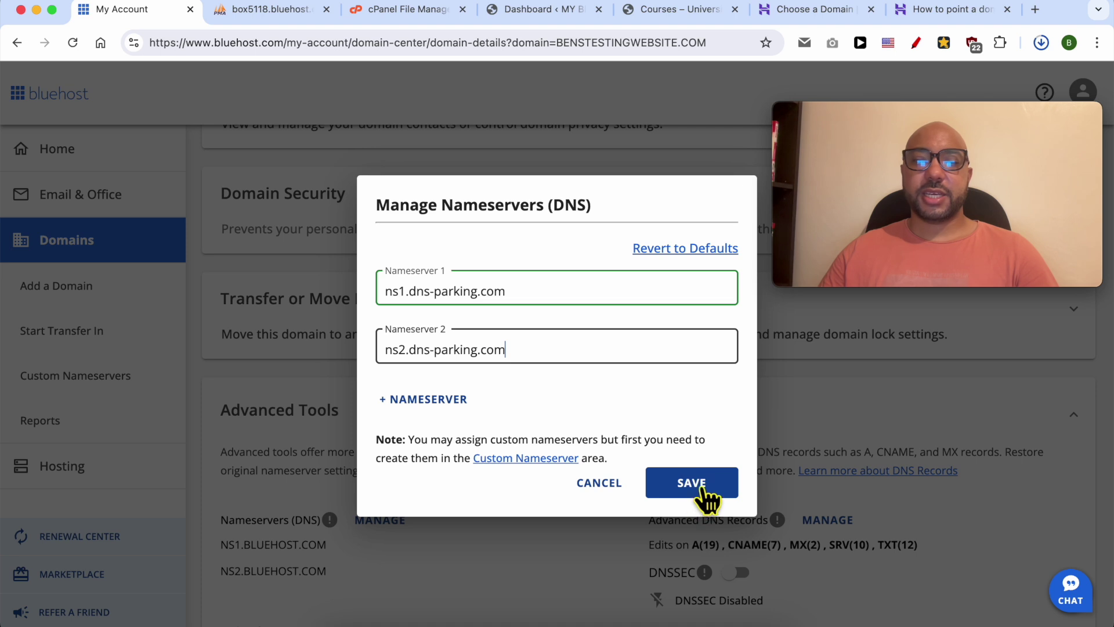
pyautogui.click(704, 488)
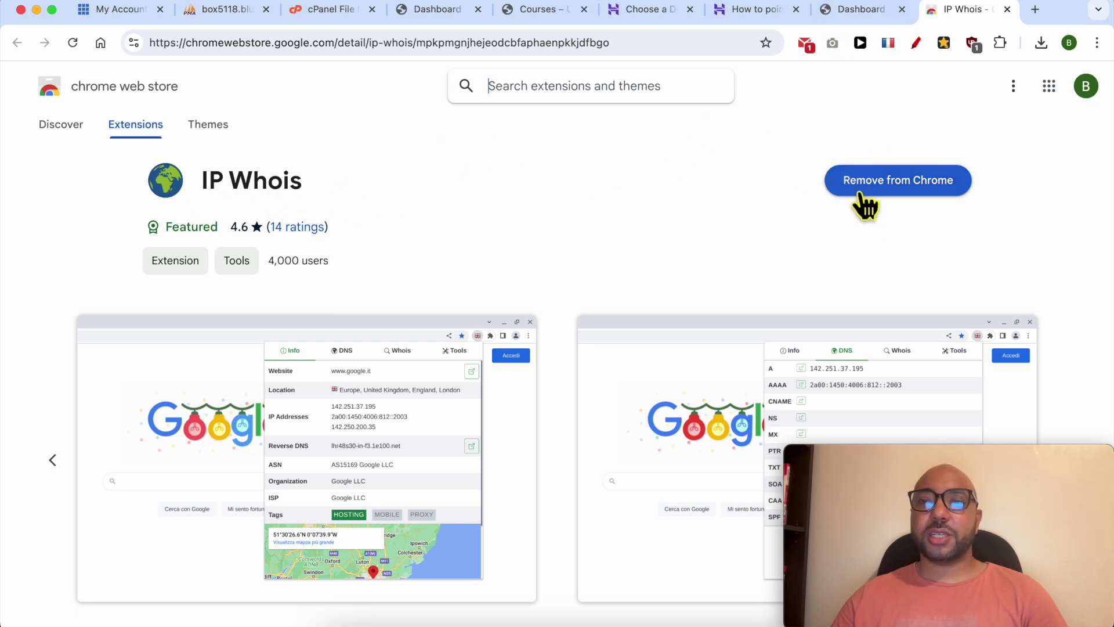
# Step: Check the DNS nameservers of benstestingwebsite.com with the IP Whois extension and compare them with those in the Hostinger support article
pyautogui.click(847, 10)
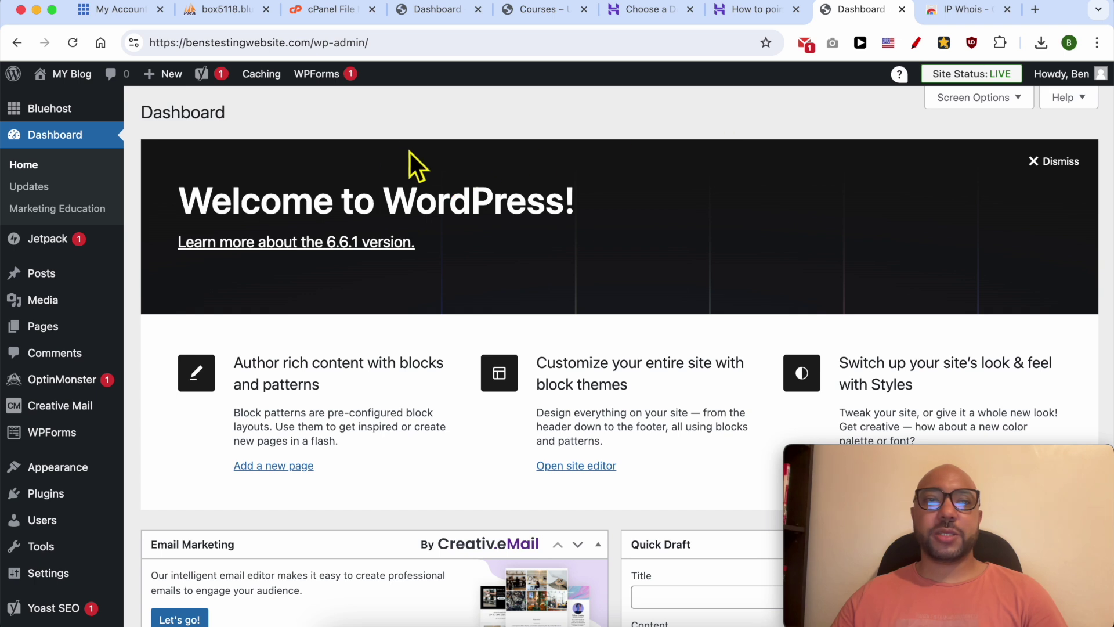
pyautogui.click(890, 45)
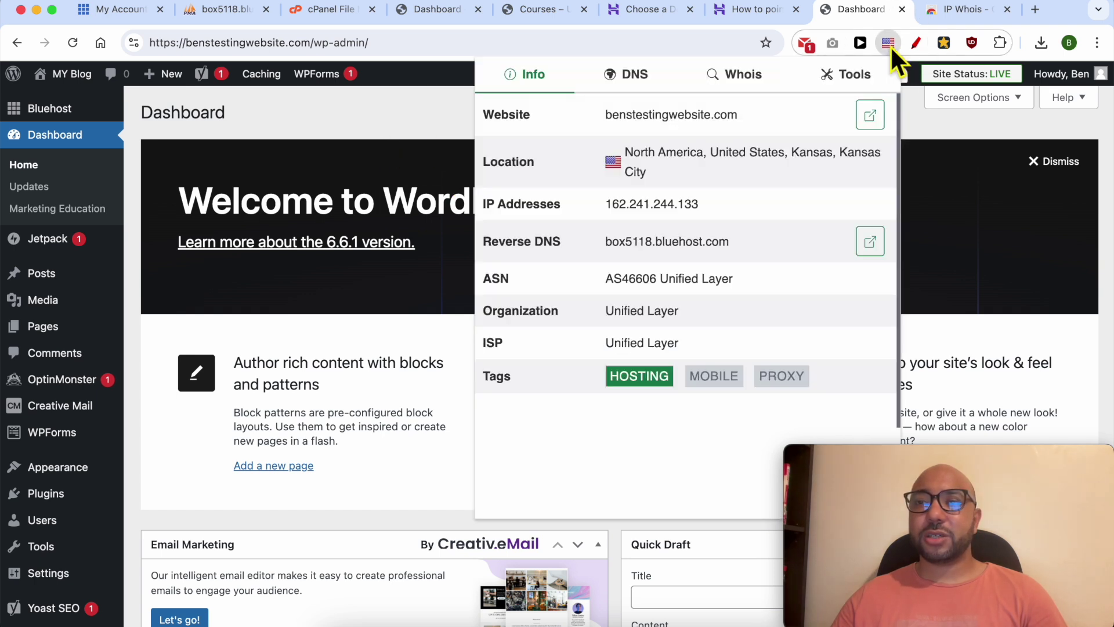
pyautogui.click(654, 86)
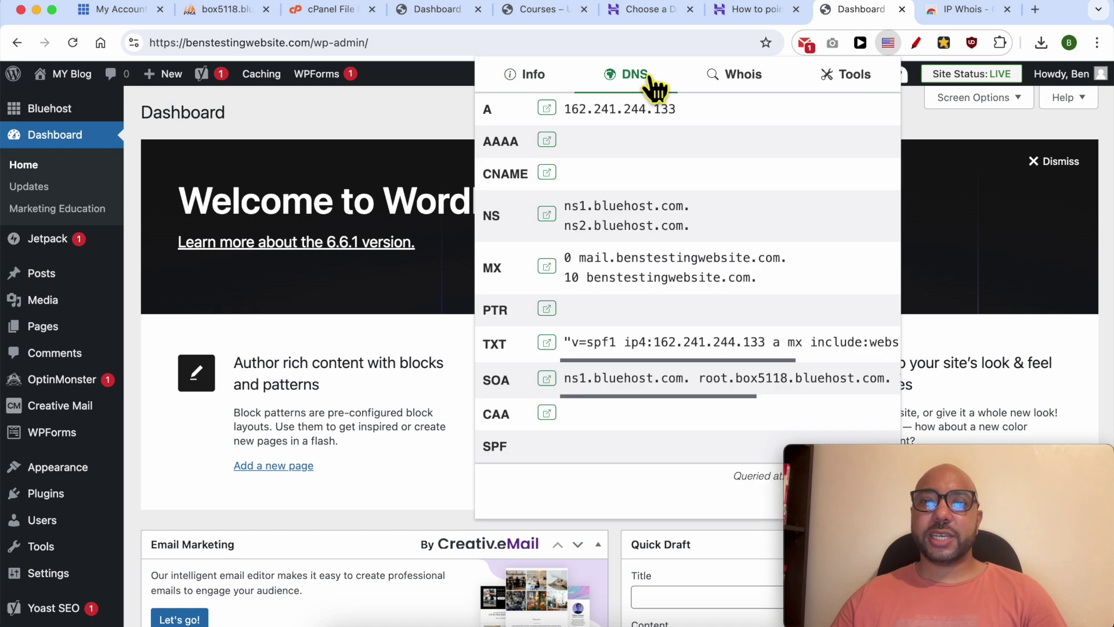
pyautogui.moveTo(693, 227); pyautogui.dragTo(564, 207)
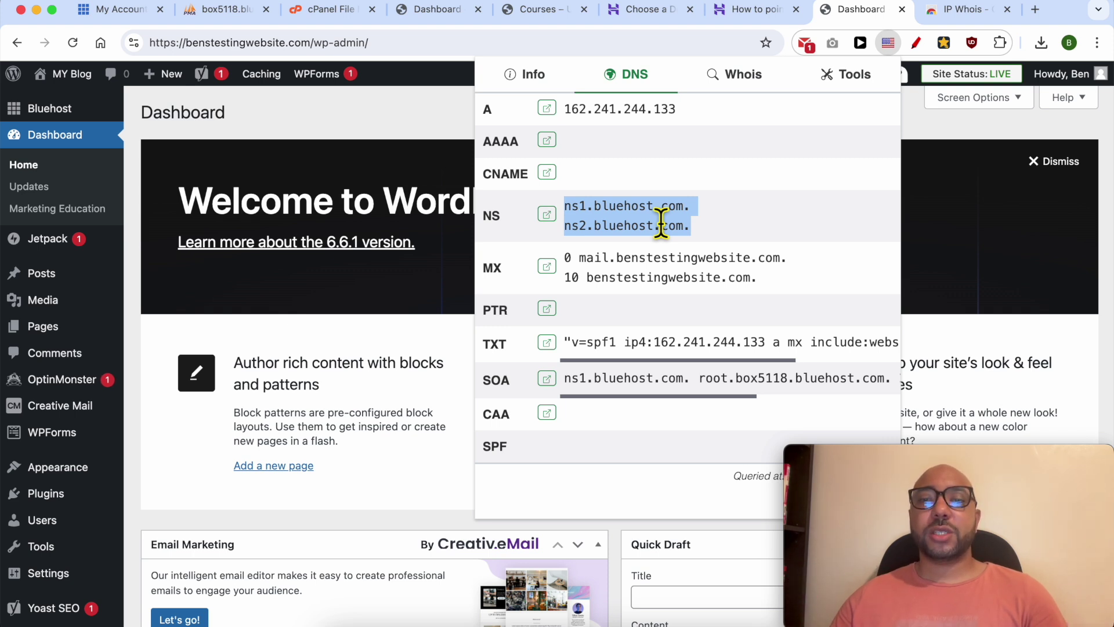
pyautogui.click(719, 10)
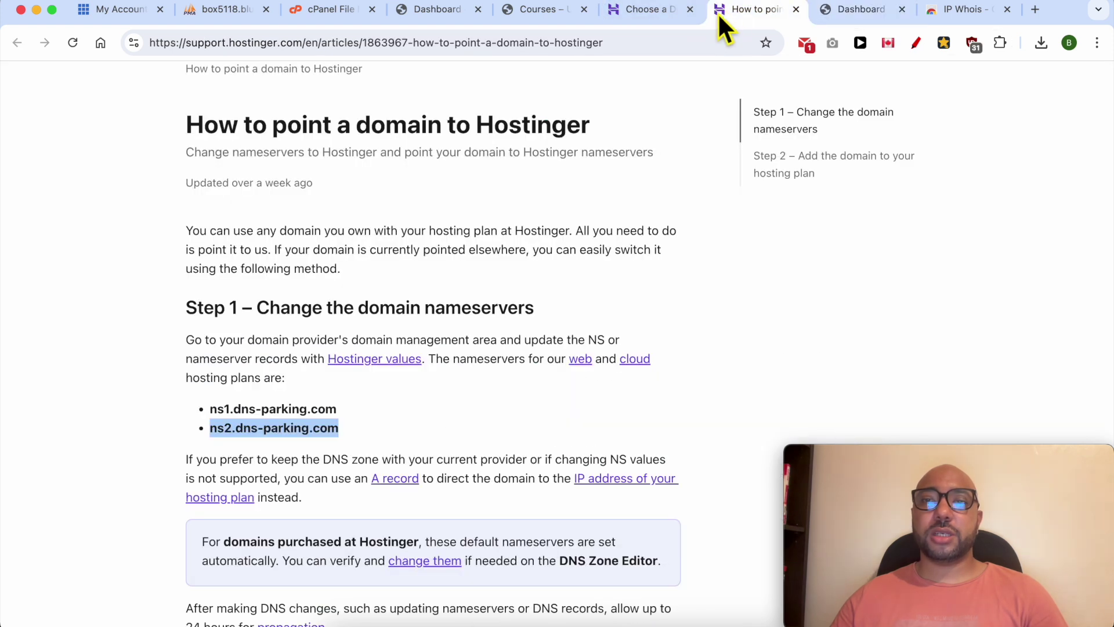
pyautogui.click(371, 429)
pyautogui.moveTo(372, 430); pyautogui.dragTo(161, 413)
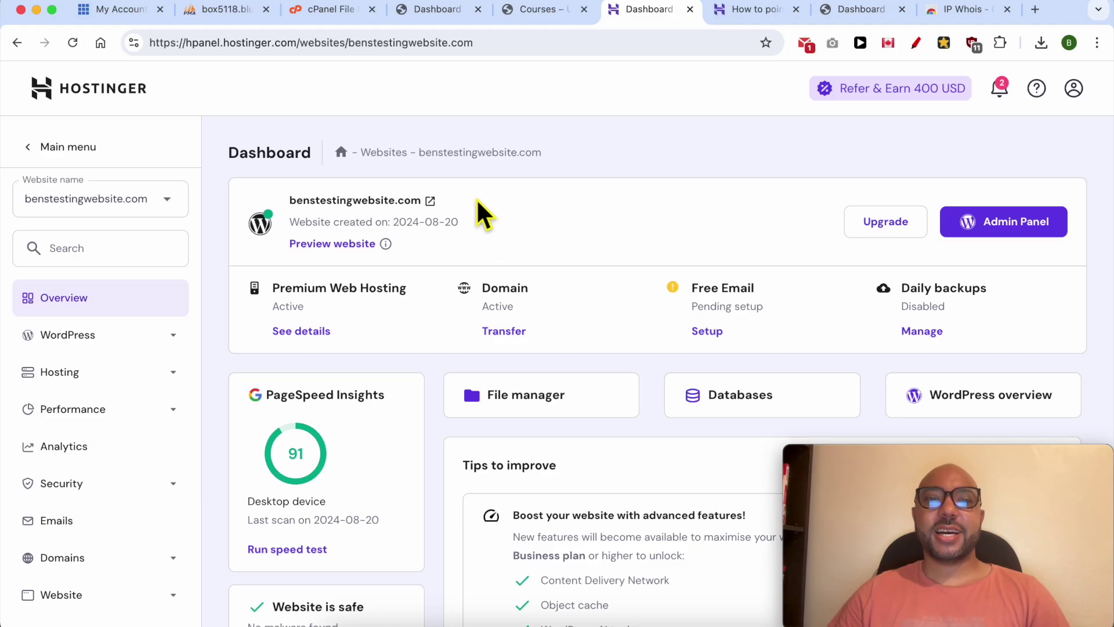
# Step: In the Hostinger dashboard for benstestingwebsite.com, open the File Manager and access the files of only this website
pyautogui.tripleClick(476, 198)
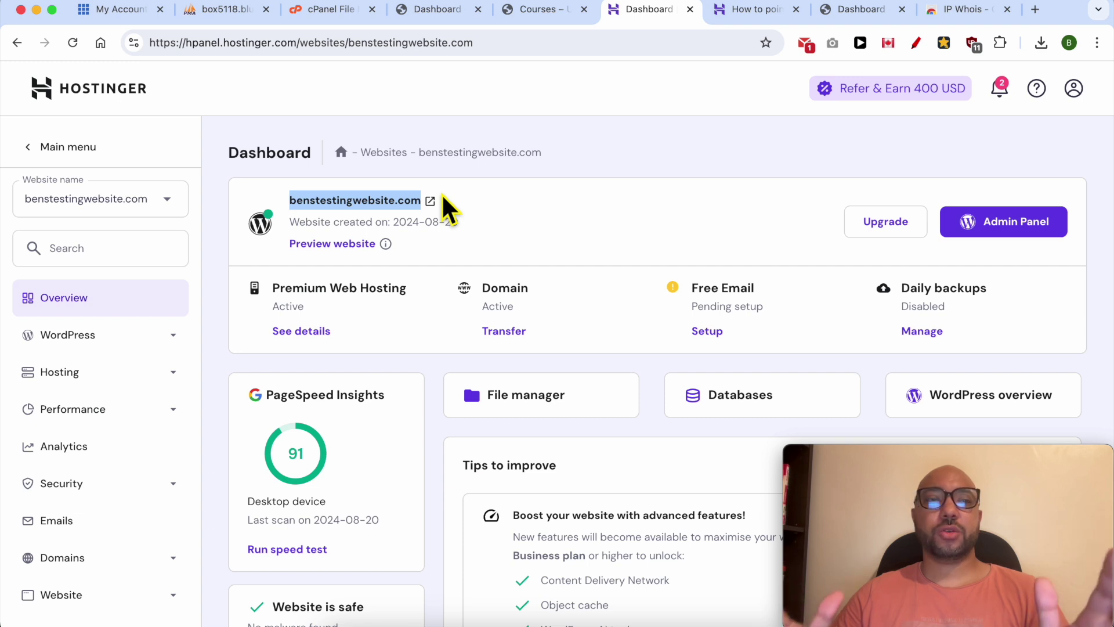
pyautogui.click(571, 197)
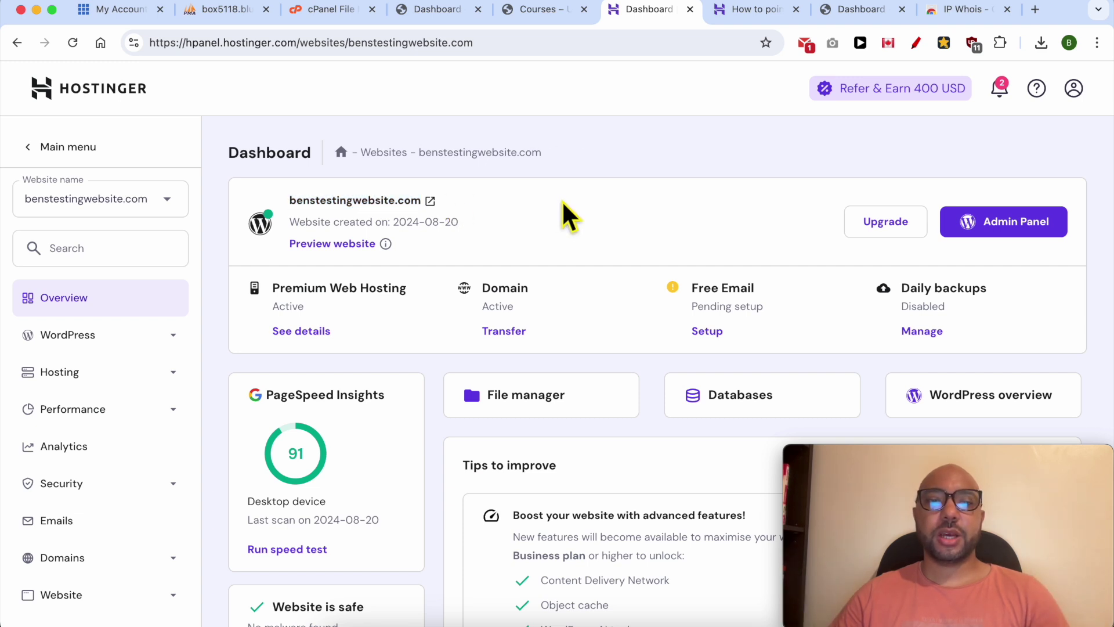
pyautogui.scroll(-3, 110, 586)
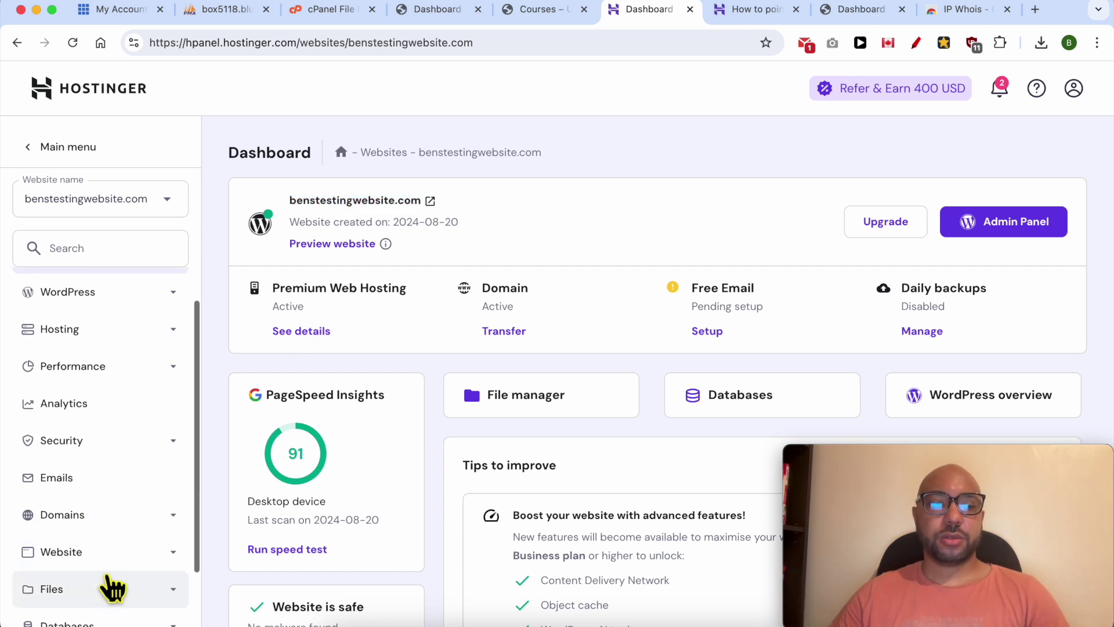
pyautogui.click(113, 538)
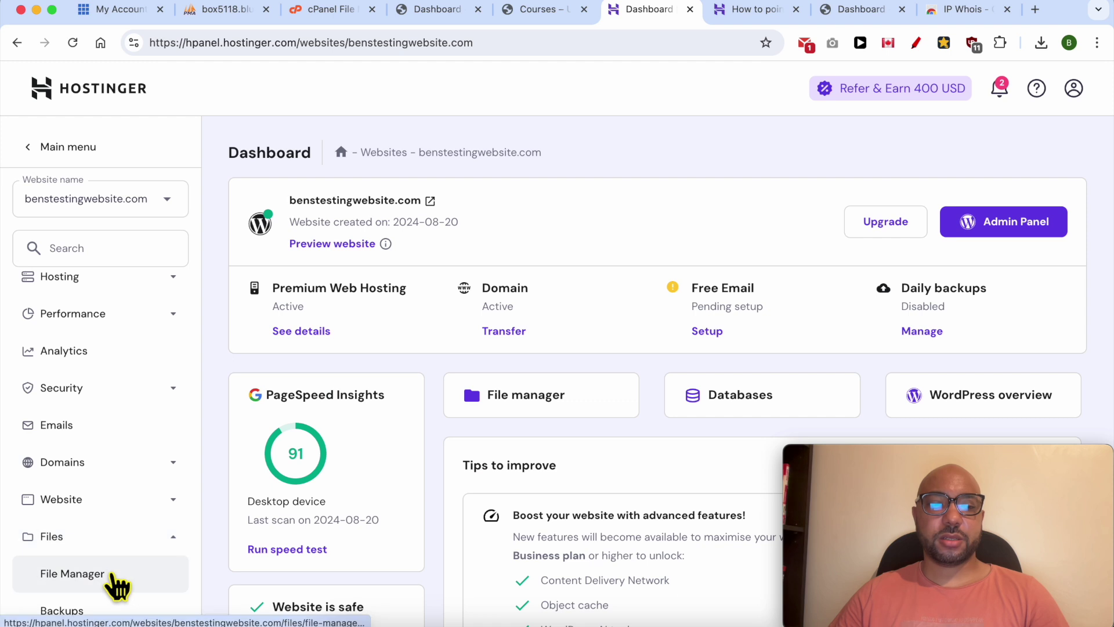
pyautogui.click(119, 577)
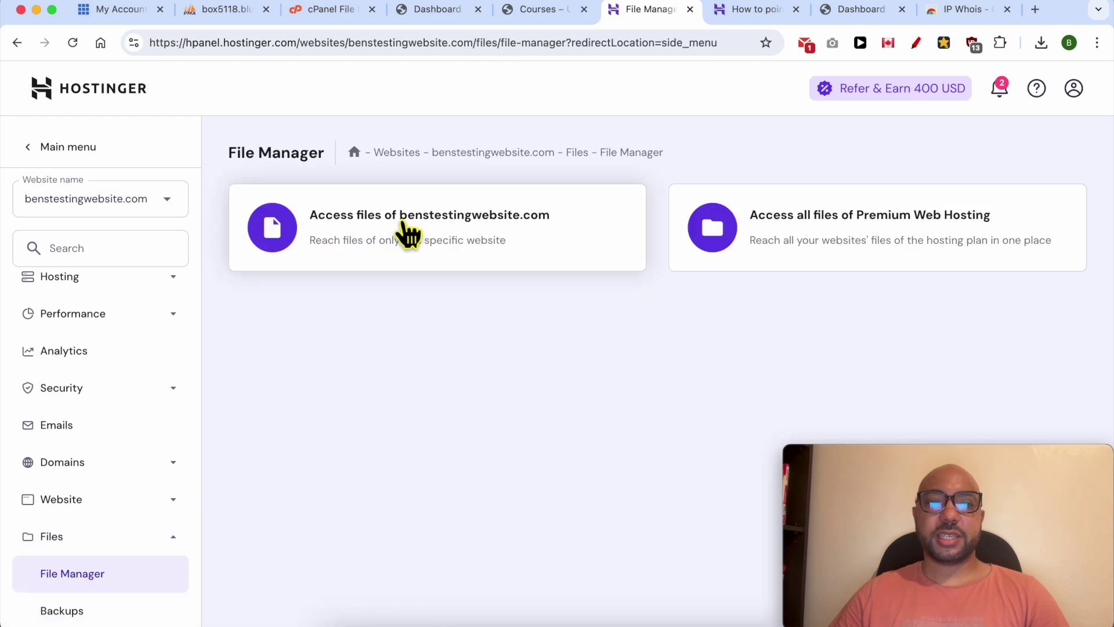
pyautogui.click(464, 226)
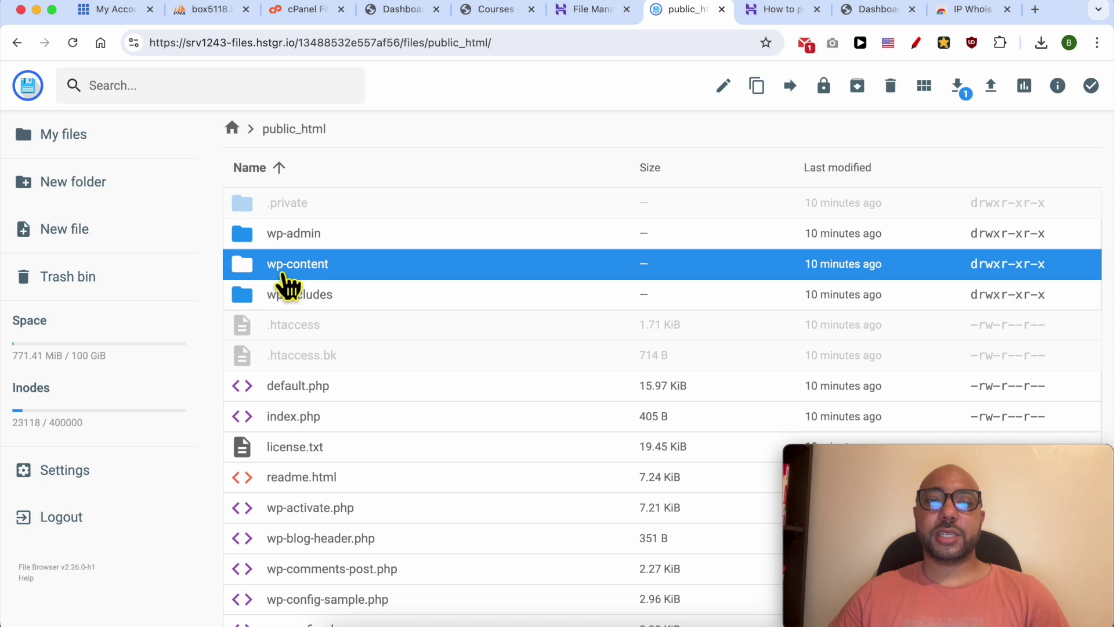
# Step: Delete the wp-content folder from public_html and confirm the deletion
pyautogui.rightClick(349, 278)
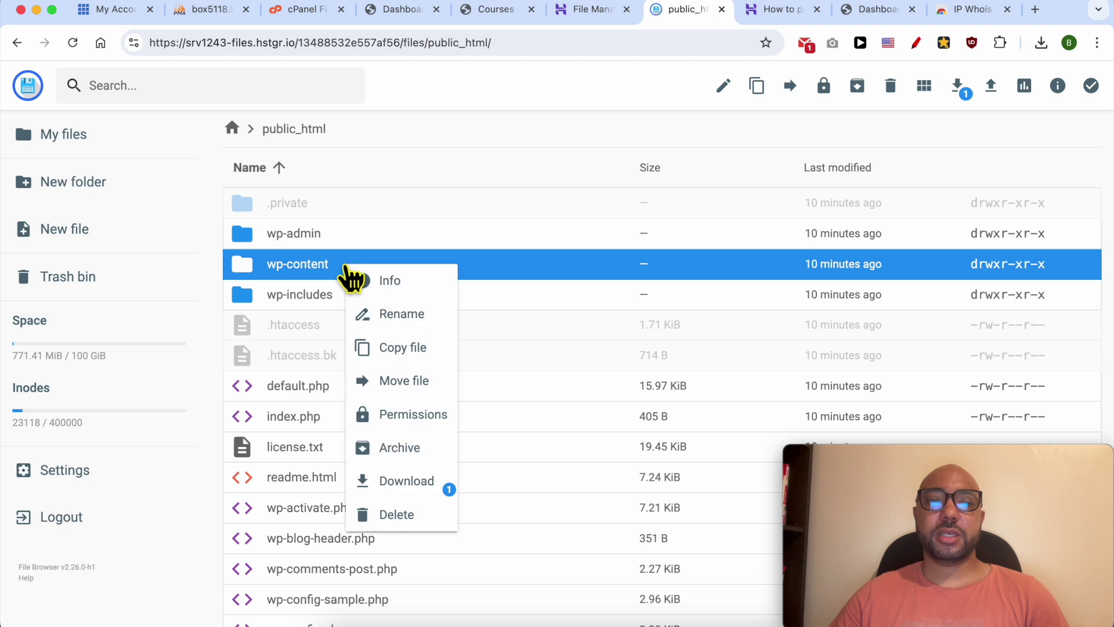
pyautogui.click(414, 515)
pyautogui.click(666, 386)
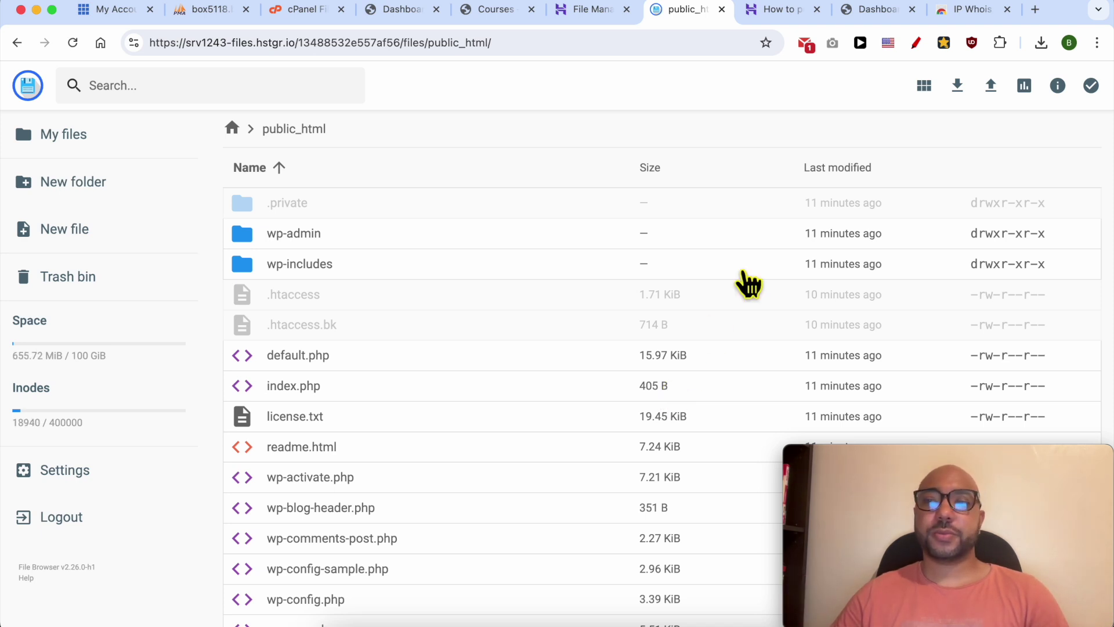
# Step: Upload the file wp-content (1).zip from Downloads to public_html and show the upload's progress details
pyautogui.click(992, 86)
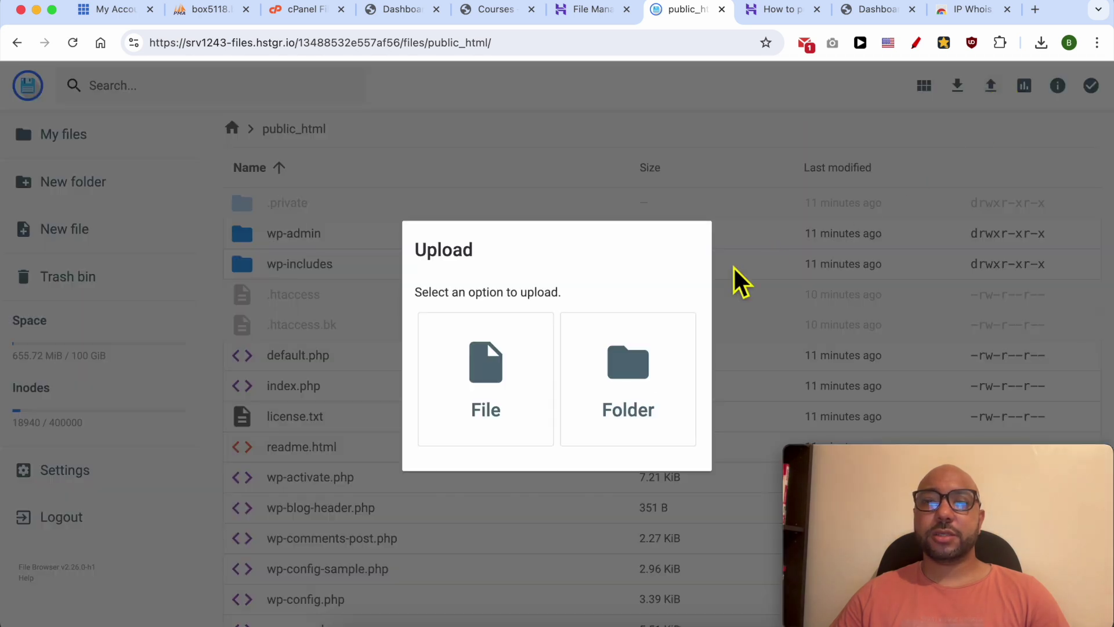
pyautogui.click(486, 365)
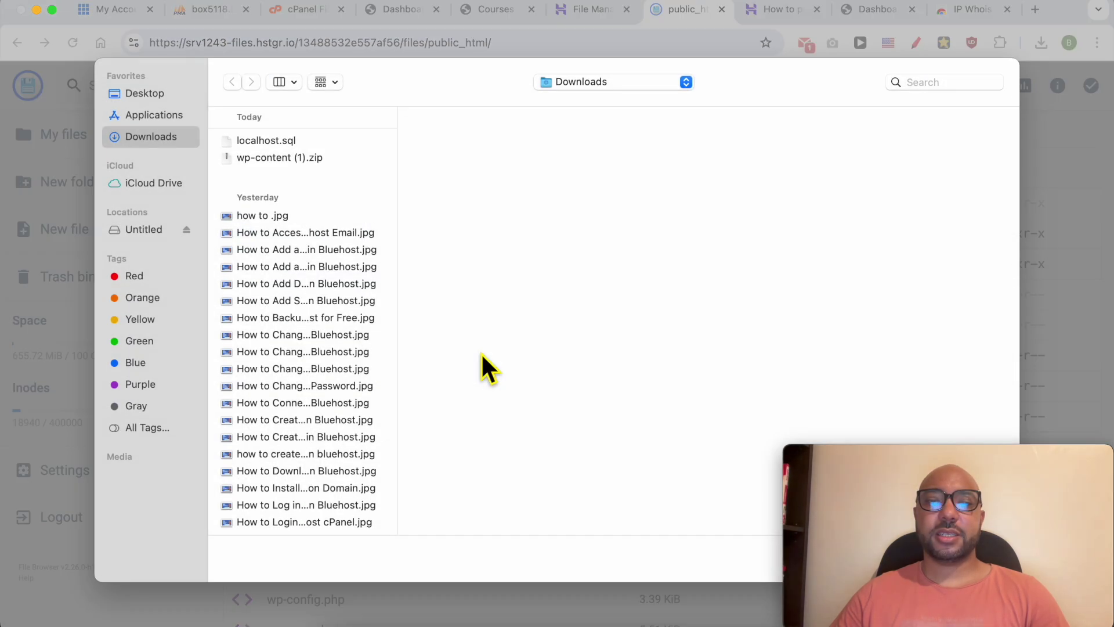
pyautogui.click(250, 159)
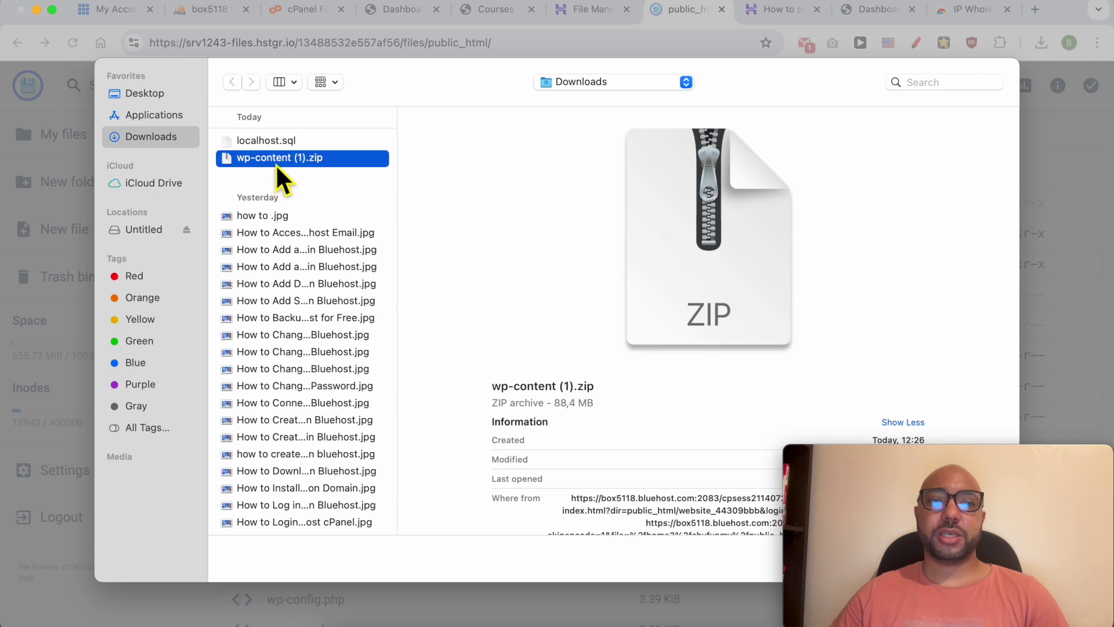
pyautogui.doubleClick(308, 159)
pyautogui.moveTo(931, 451); pyautogui.dragTo(932, 311)
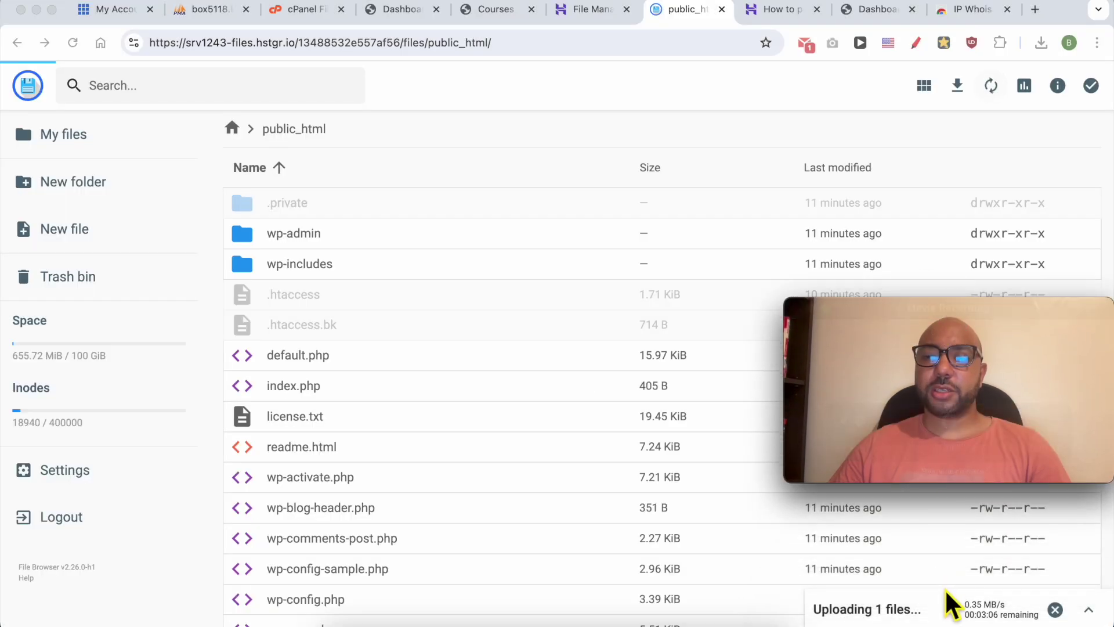
pyautogui.click(1089, 609)
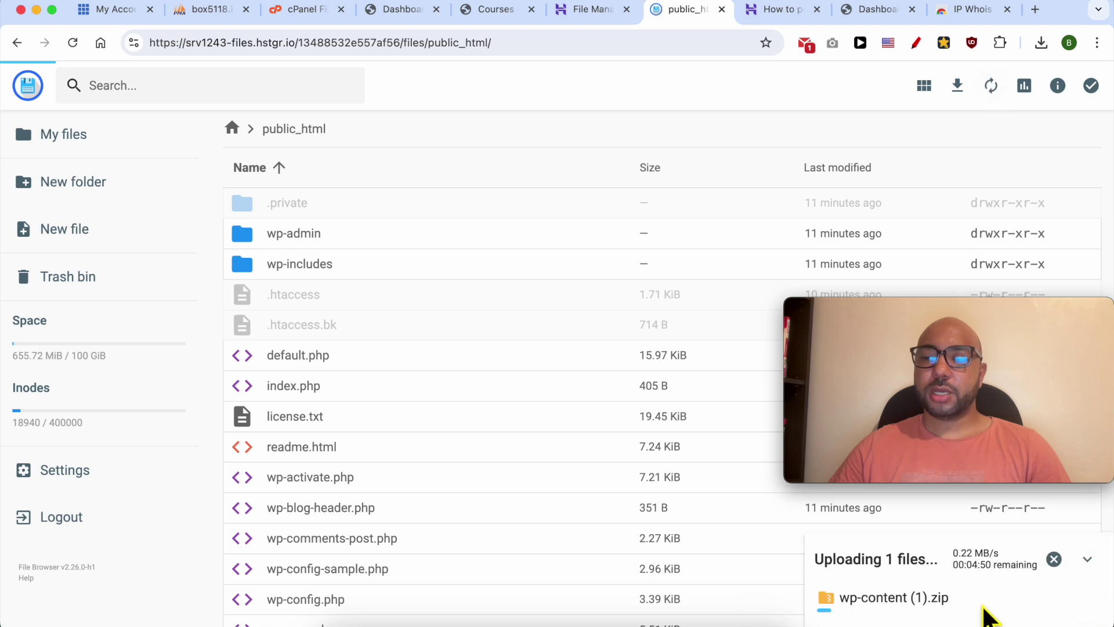
pyautogui.moveTo(961, 571); pyautogui.dragTo(1032, 582)
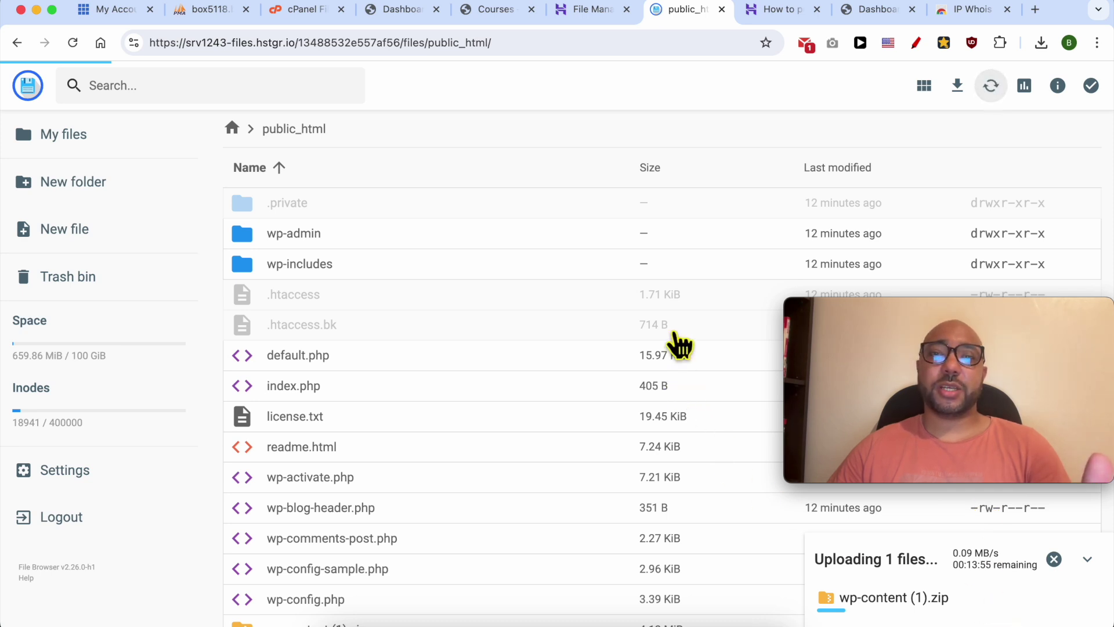
# Step: From the Hostinger dashboard's database tools, open phpMyAdmin for the MySQL database whose name ends in ShTsc
pyautogui.click(595, 12)
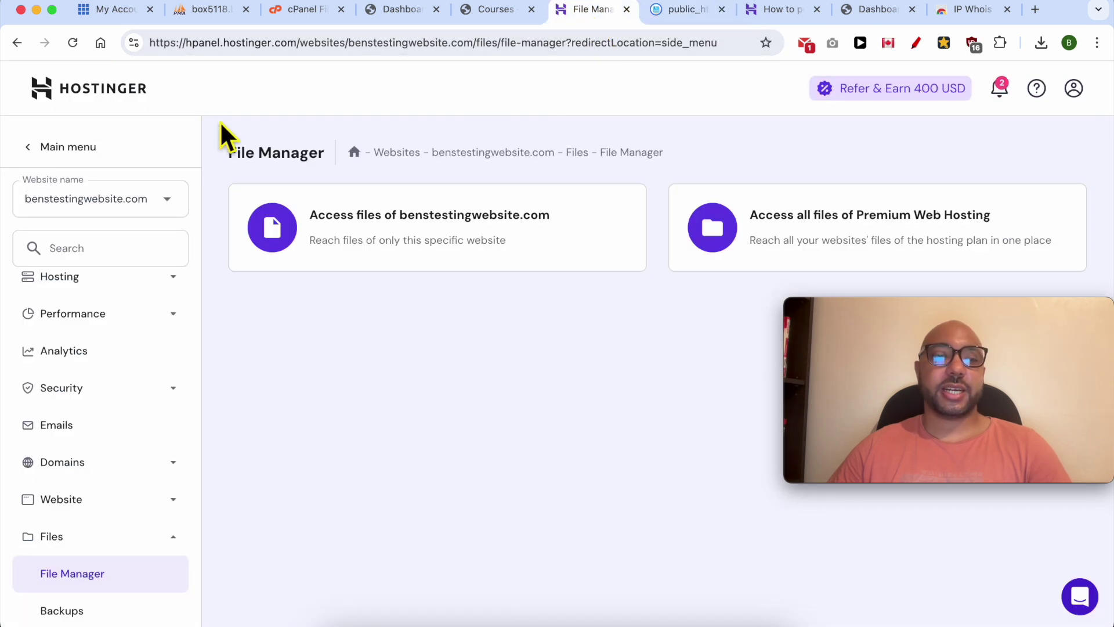
pyautogui.scroll(-3, 137, 464)
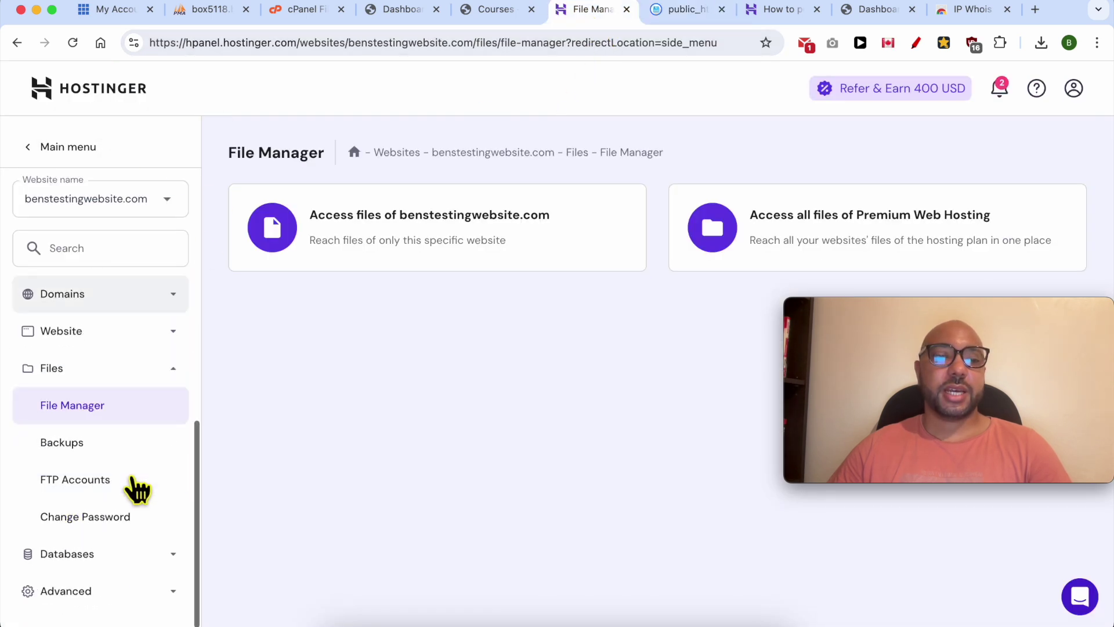
pyautogui.click(119, 554)
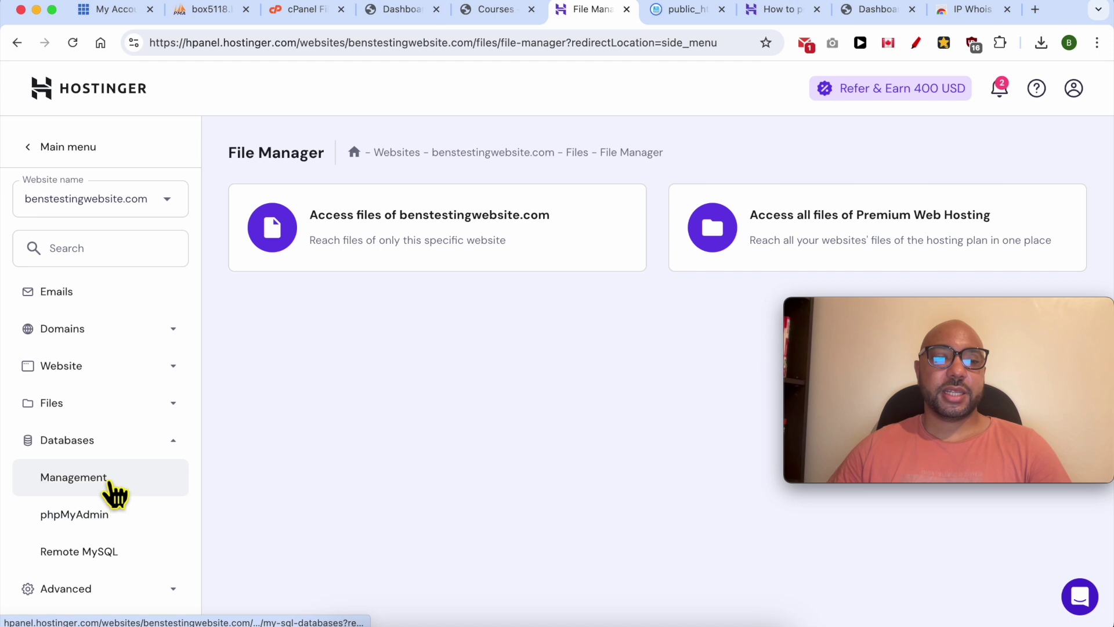
pyautogui.click(114, 522)
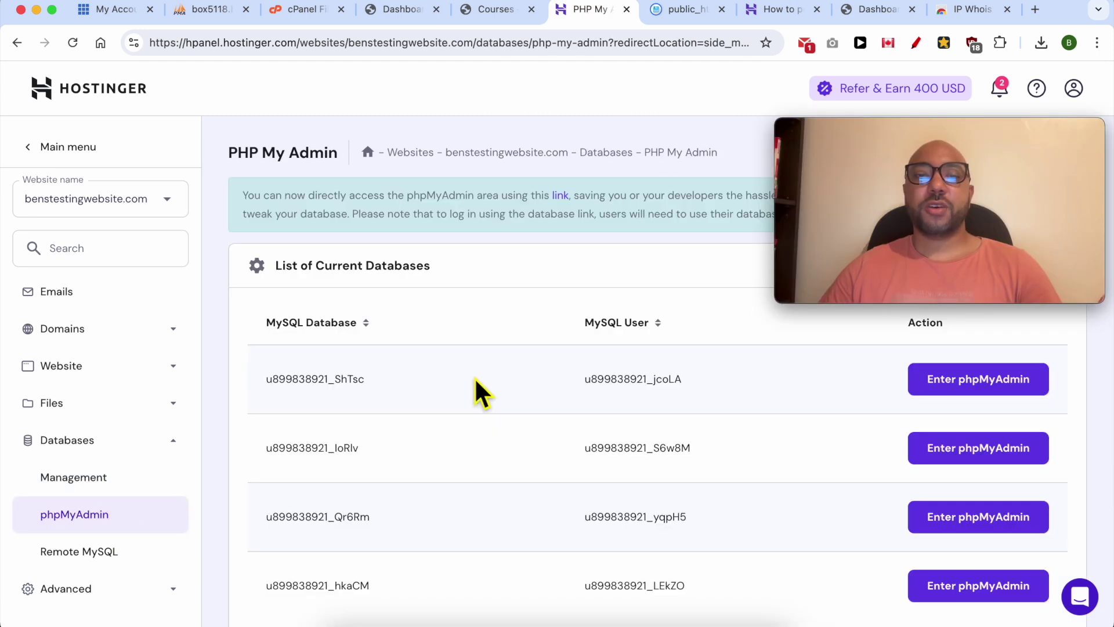
pyautogui.moveTo(396, 379); pyautogui.dragTo(261, 381)
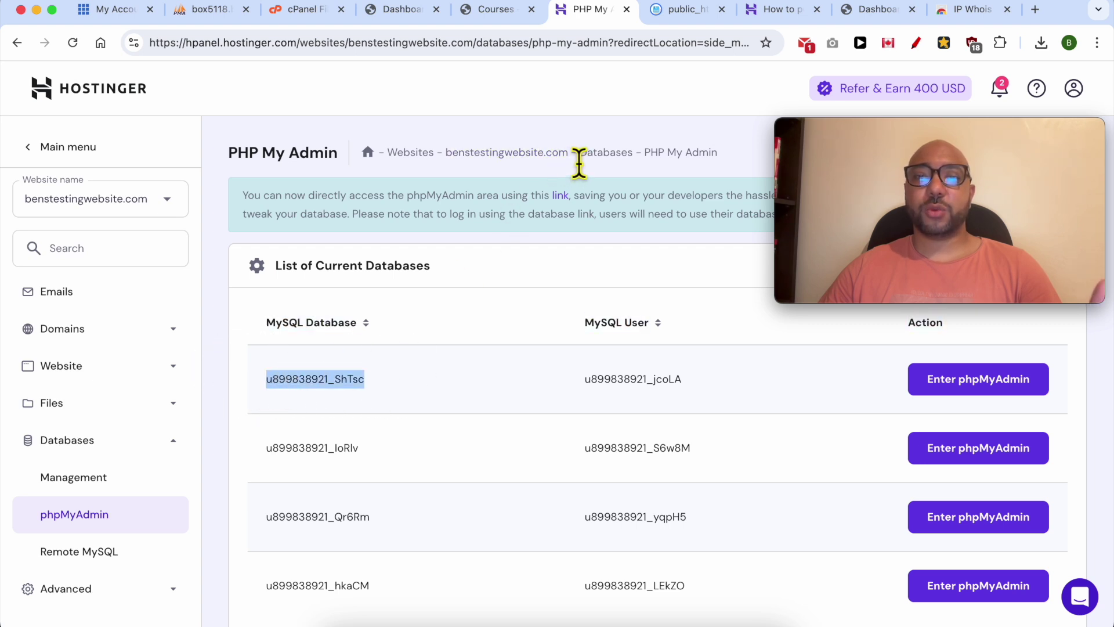
pyautogui.click(969, 387)
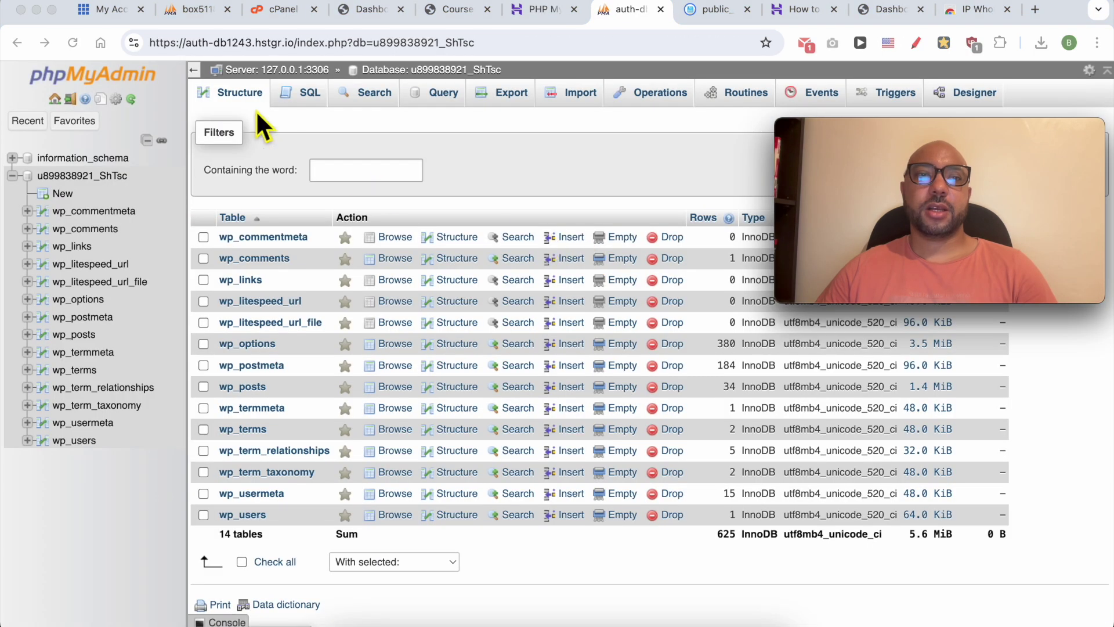
# Step: Select all tables in the database, drop them, and confirm the query with foreign key checks enabled
pyautogui.click(252, 98)
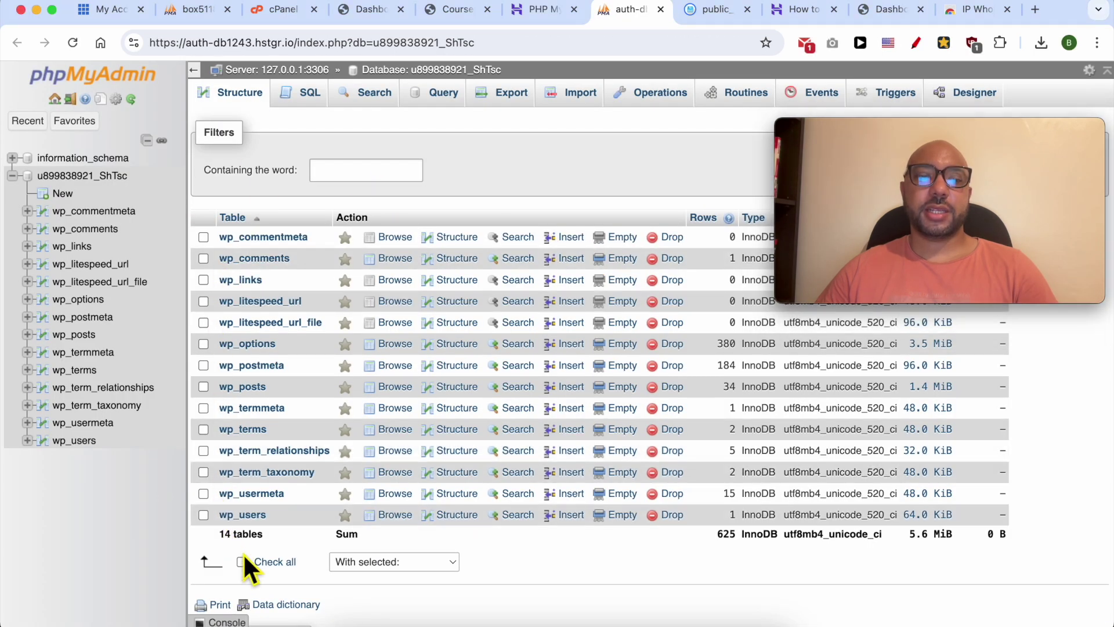
pyautogui.click(268, 563)
pyautogui.click(345, 561)
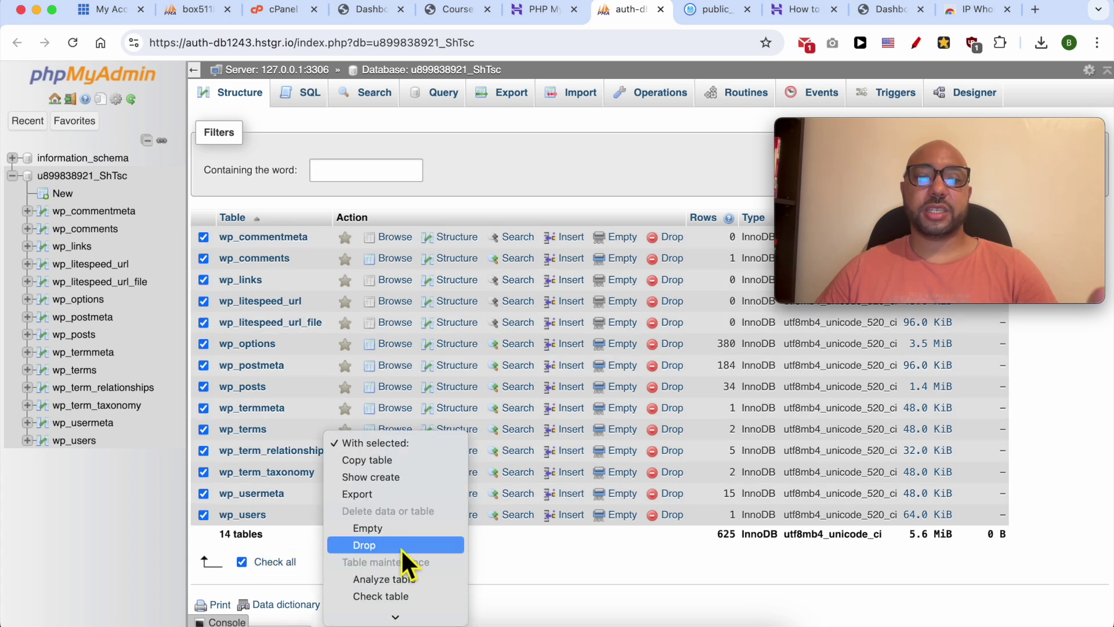
pyautogui.click(401, 548)
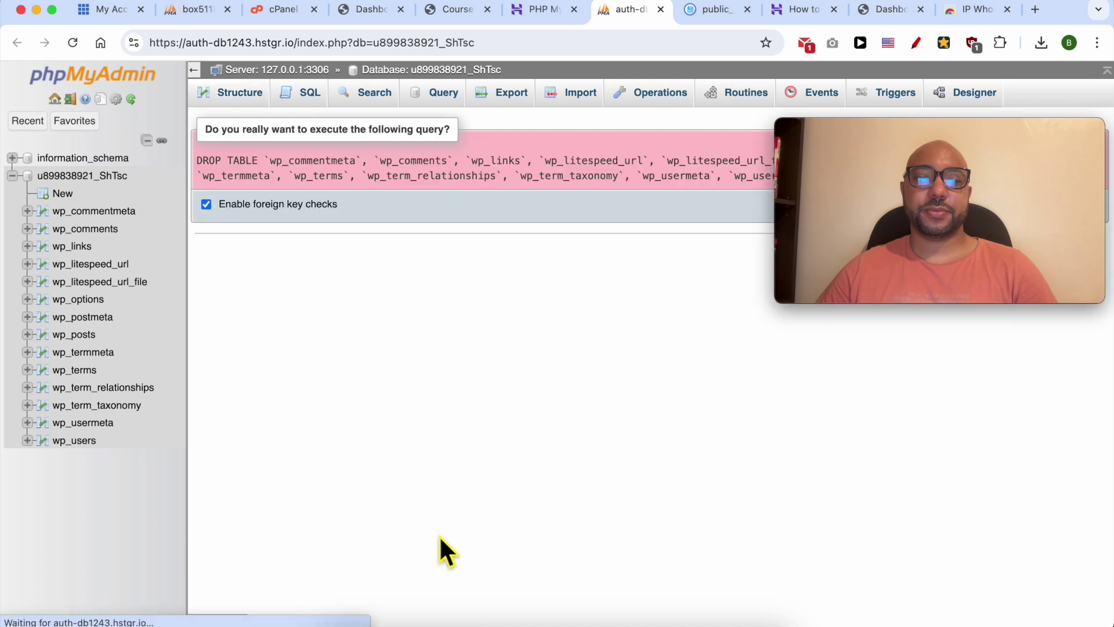
pyautogui.moveTo(879, 137); pyautogui.dragTo(887, 276)
pyautogui.click(1048, 206)
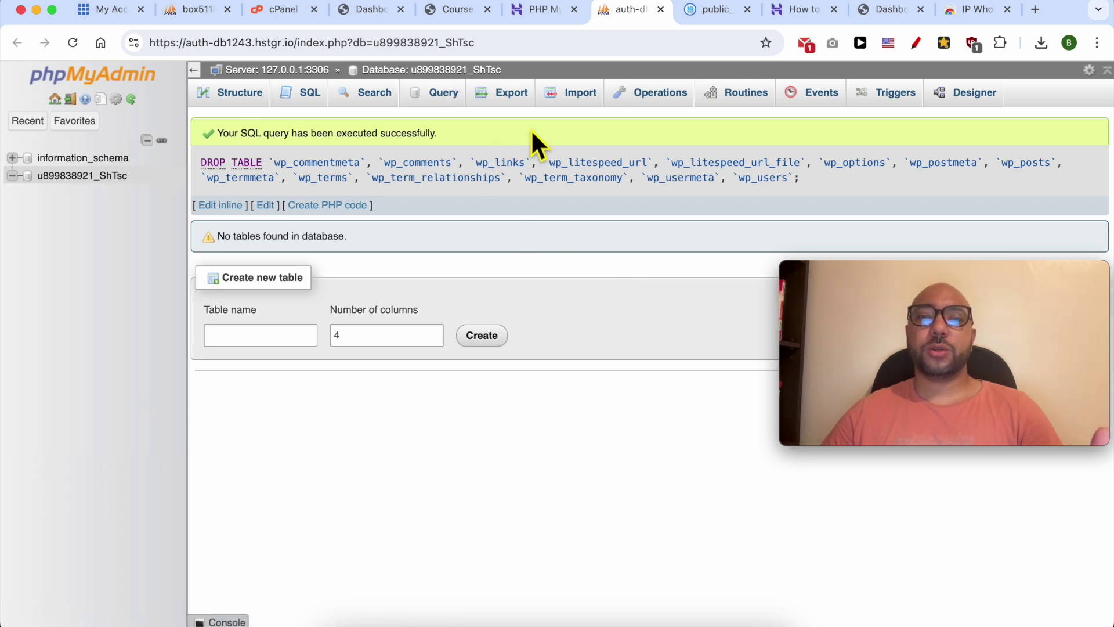
# Step: Import localhost.sql from Downloads into the emptied database, keeping the utf-8 character set
pyautogui.click(562, 102)
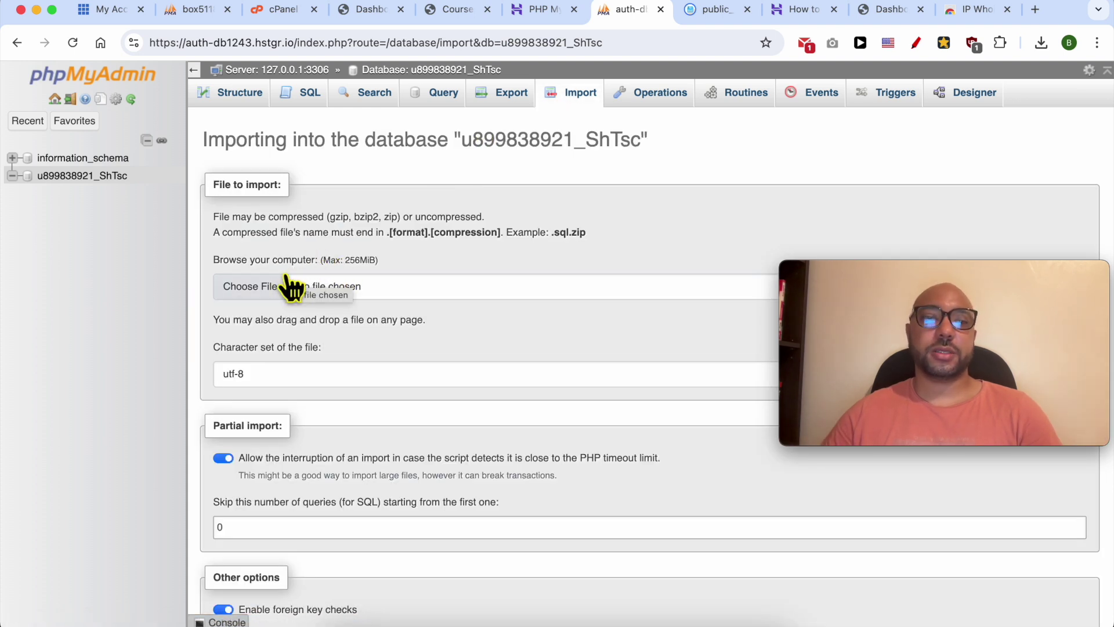
pyautogui.click(245, 287)
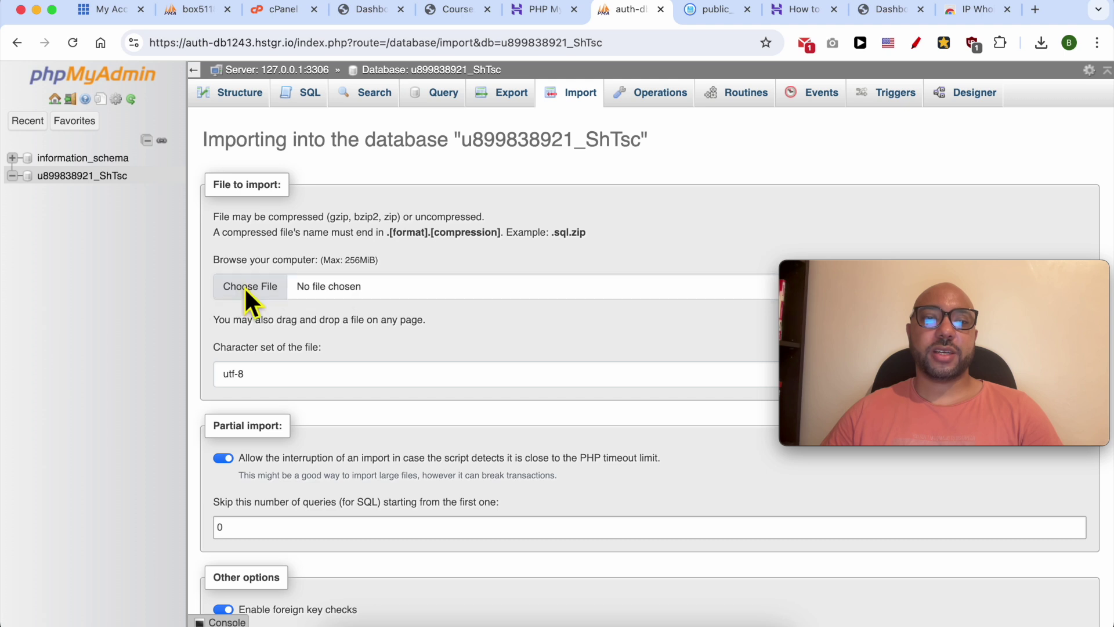
pyautogui.click(293, 142)
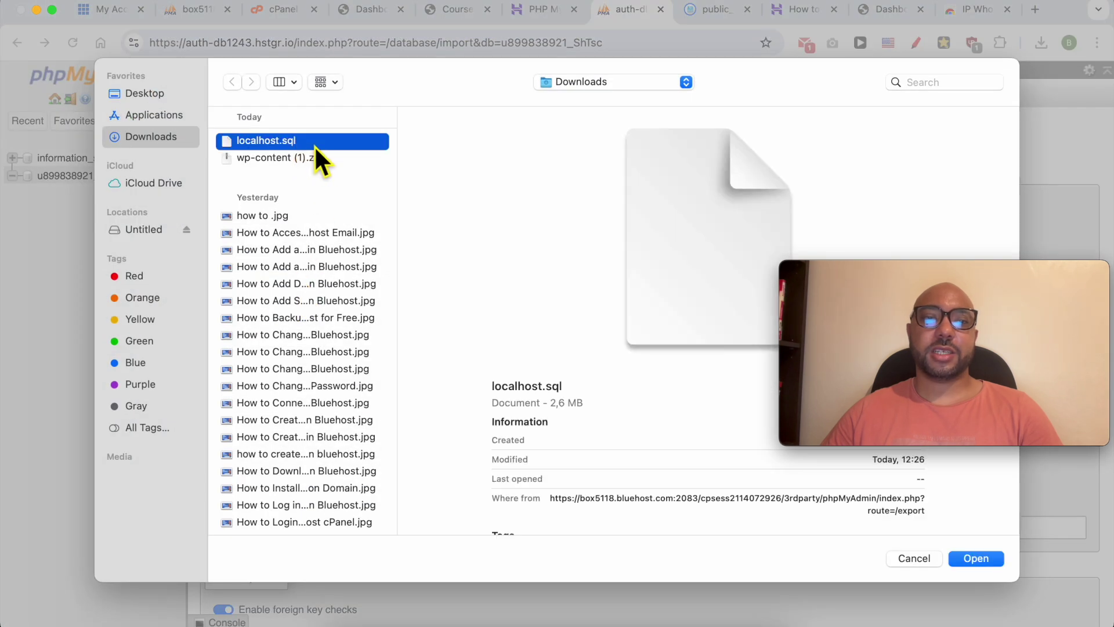
pyautogui.doubleClick(314, 145)
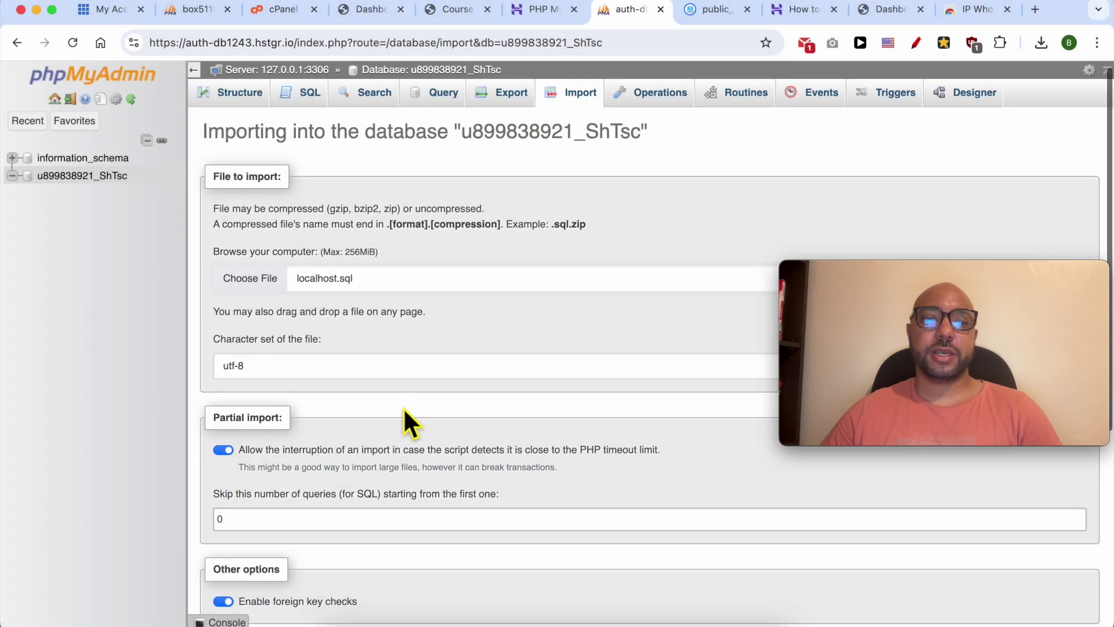
pyautogui.scroll(-5, 297, 503)
pyautogui.scroll(-2, 297, 503)
pyautogui.click(227, 578)
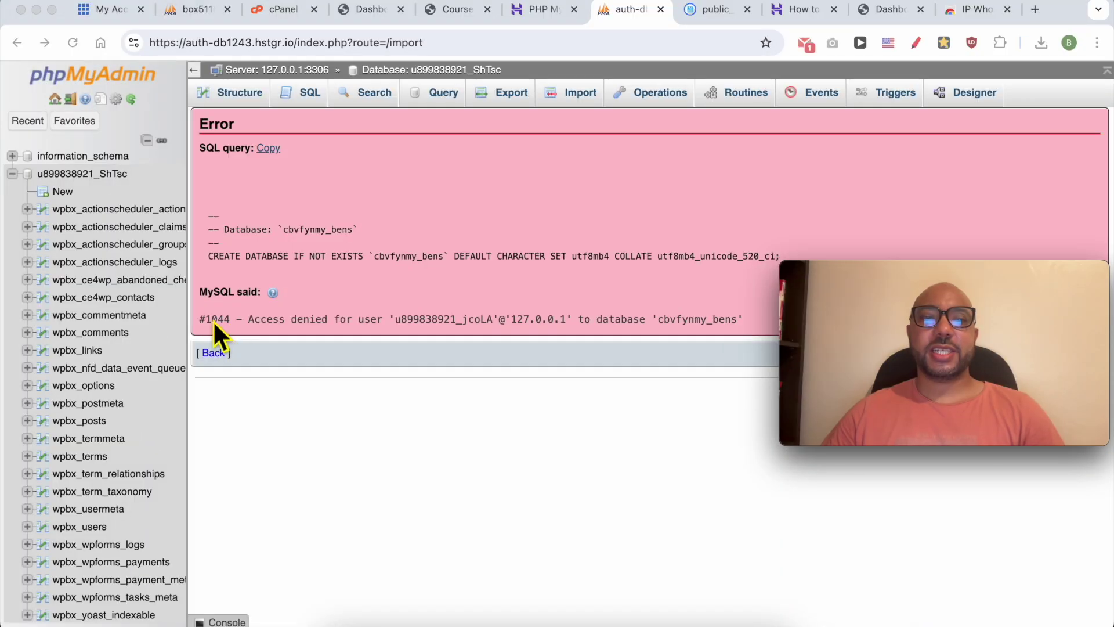
# Step: Check the import error code, open the table list of the database ending in ShTsc, and copy the table prefix wpbx
pyautogui.tripleClick(219, 323)
pyautogui.moveTo(232, 320); pyautogui.dragTo(203, 318)
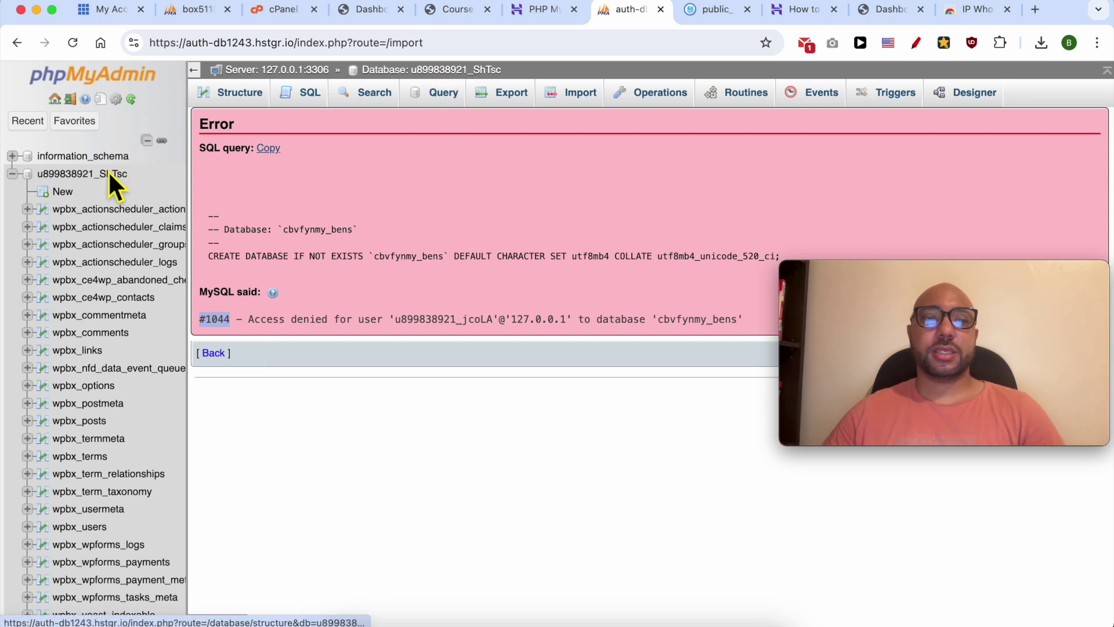
pyautogui.click(94, 175)
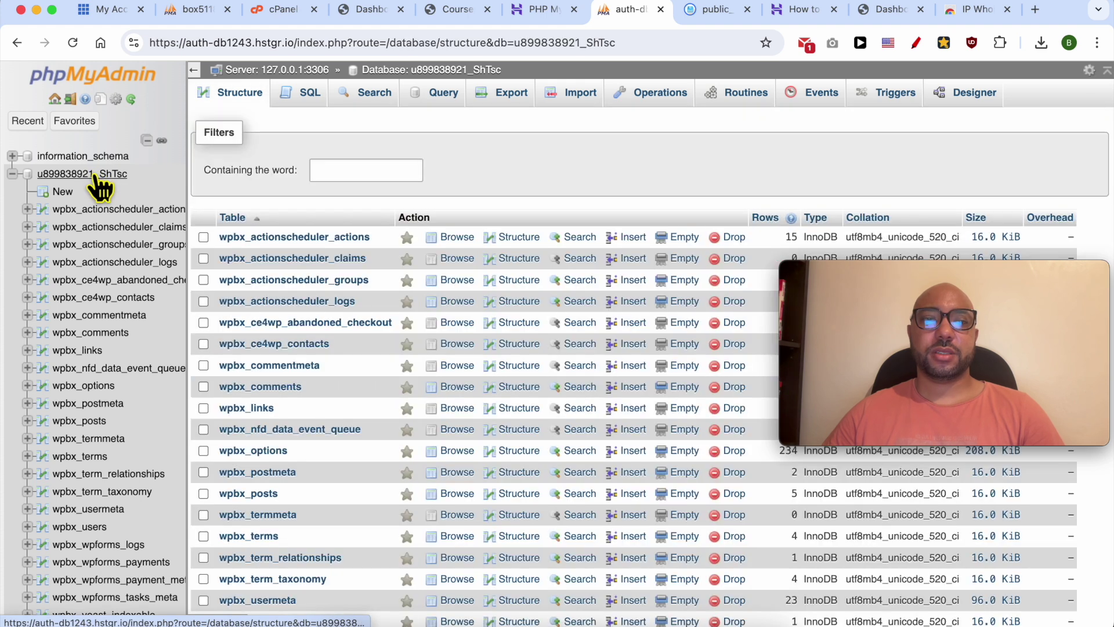
pyautogui.scroll(-5, 219, 290)
pyautogui.moveTo(216, 282); pyautogui.dragTo(244, 296)
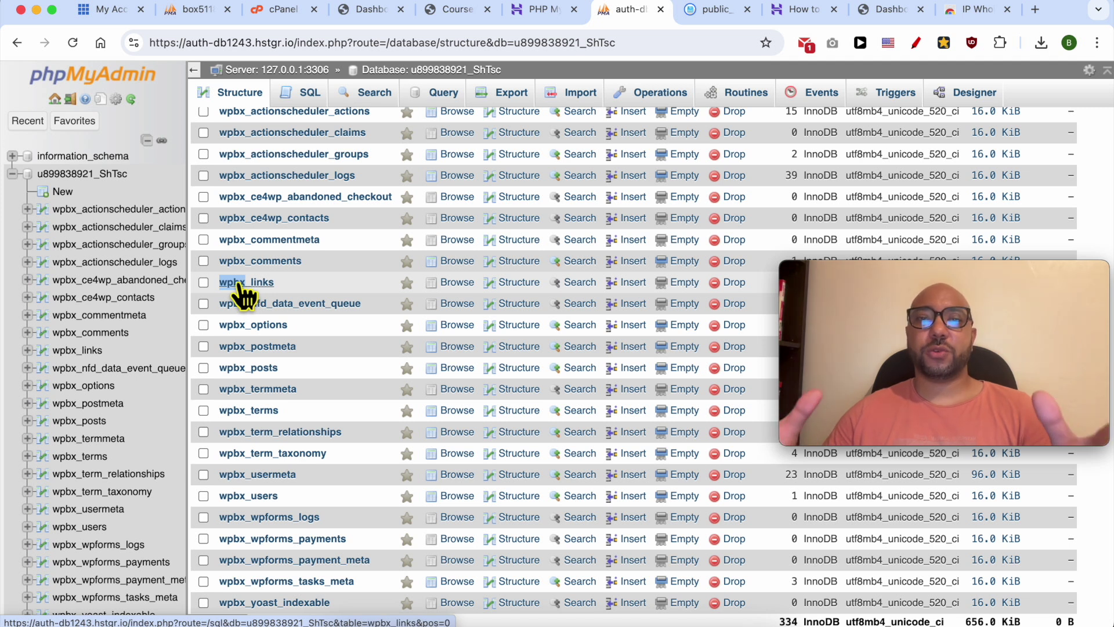
pyautogui.click(217, 293)
pyautogui.moveTo(218, 283); pyautogui.dragTo(241, 285)
pyautogui.rightClick(242, 286)
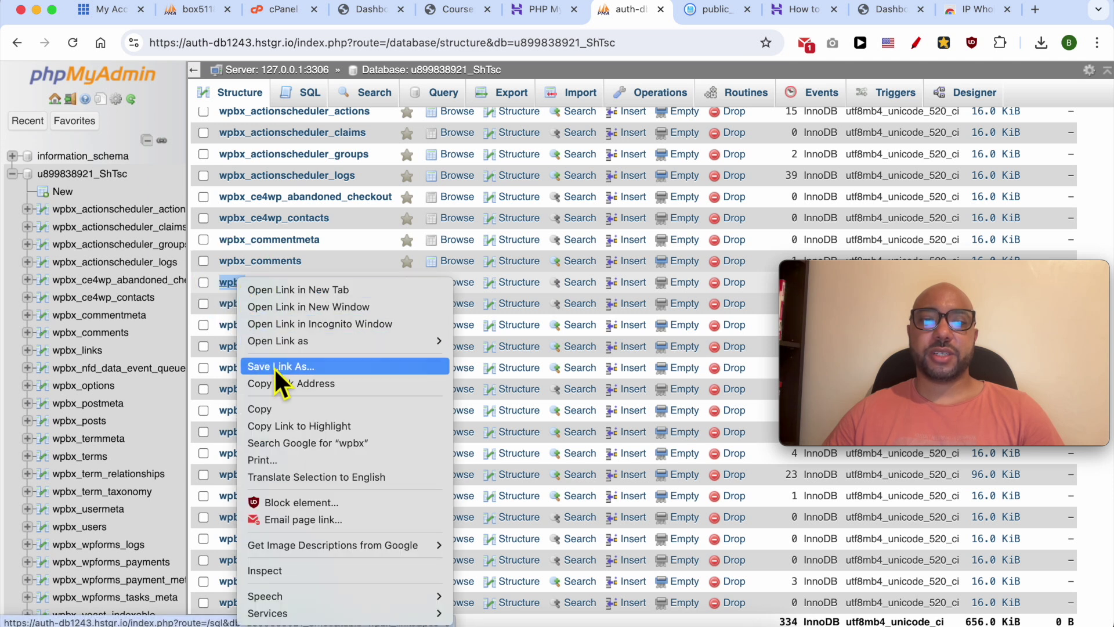
pyautogui.click(275, 409)
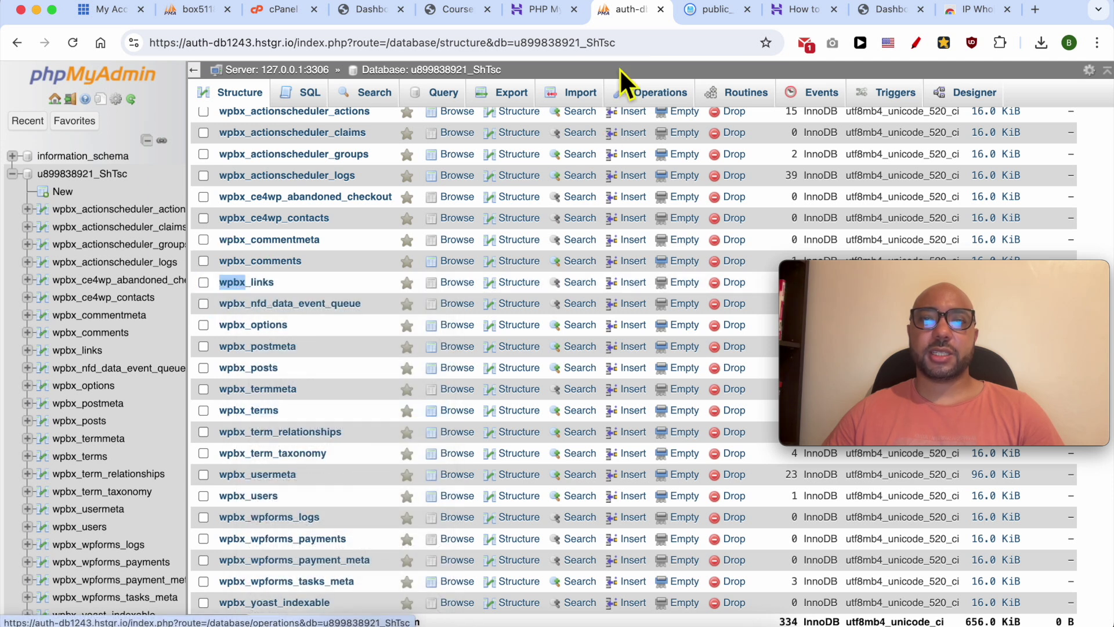
# Step: In the Hostinger file manager, open wp-config.php from public_html for editing
pyautogui.click(721, 13)
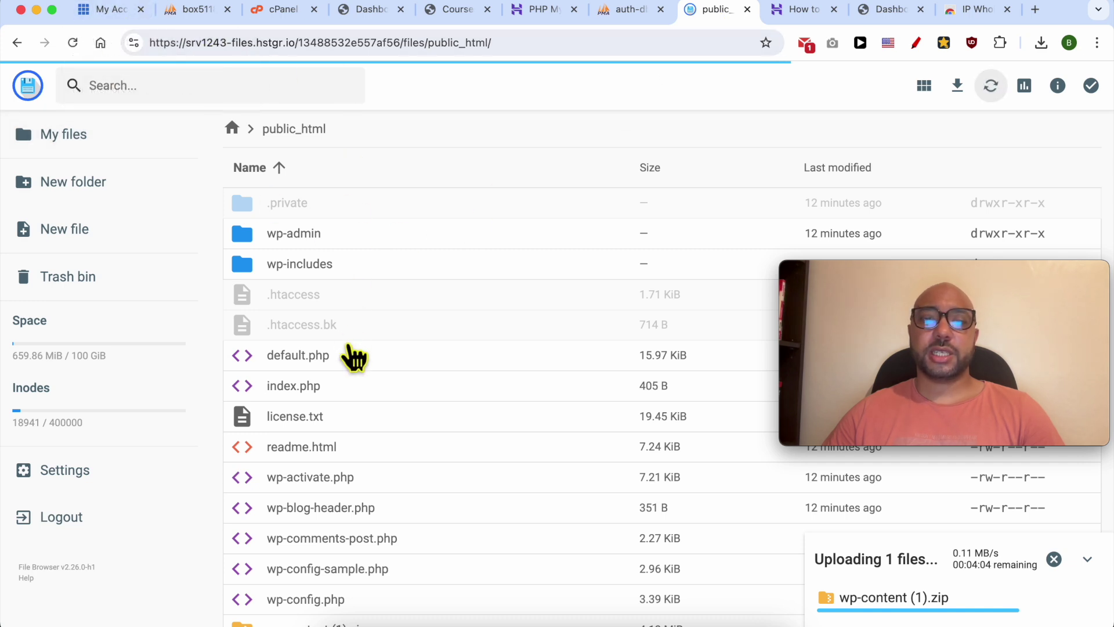
pyautogui.scroll(-3, 360, 487)
pyautogui.click(343, 522)
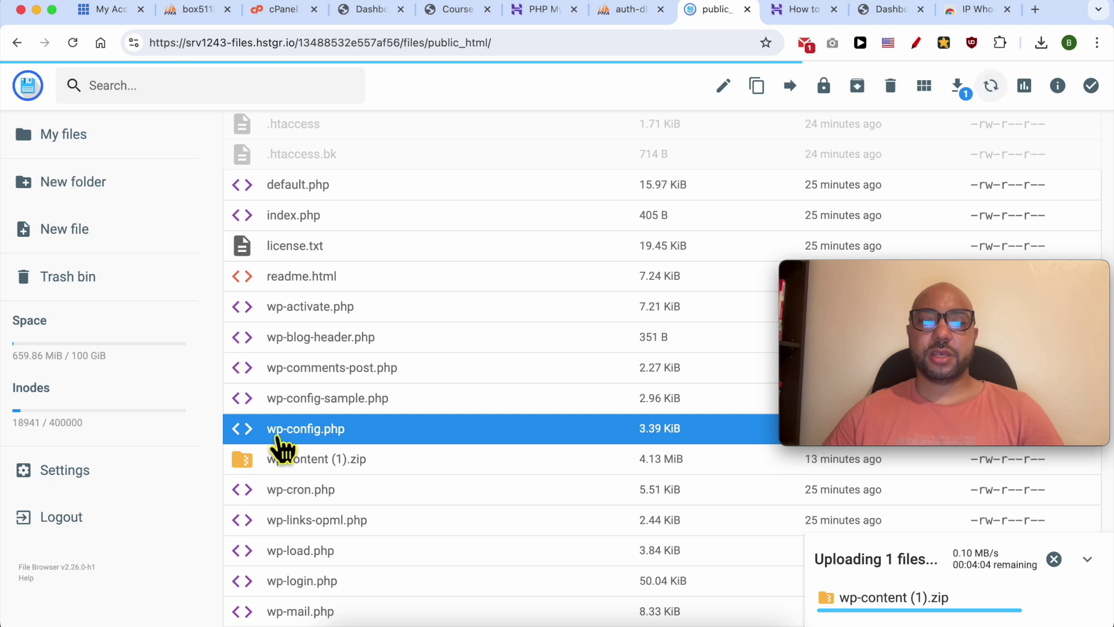
pyautogui.rightClick(372, 432)
pyautogui.click(413, 478)
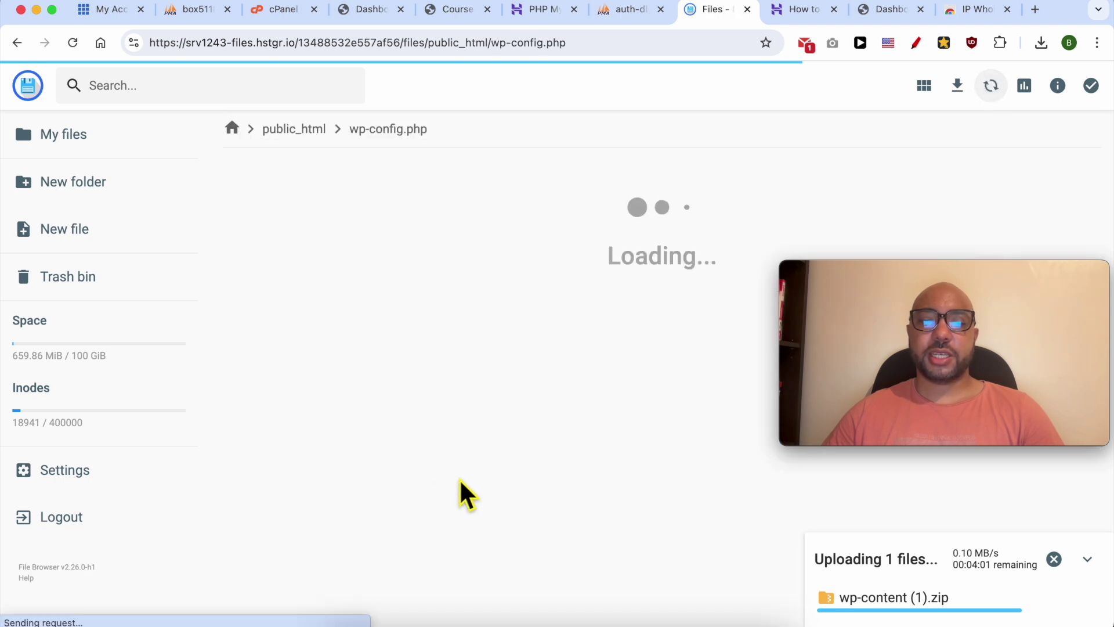
# Step: Change the $table_prefix value in wp-config.php to 'wpbx_' without extra spaces, save the file and close it
pyautogui.scroll(-5, 369, 337)
pyautogui.scroll(-5, 371, 336)
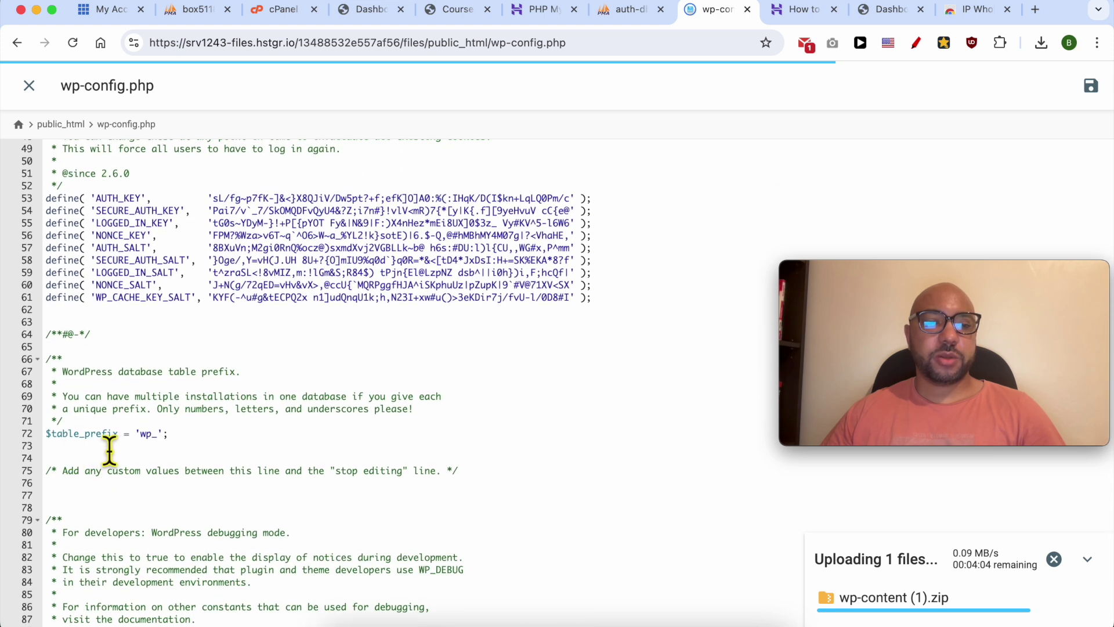
pyautogui.doubleClick(154, 435)
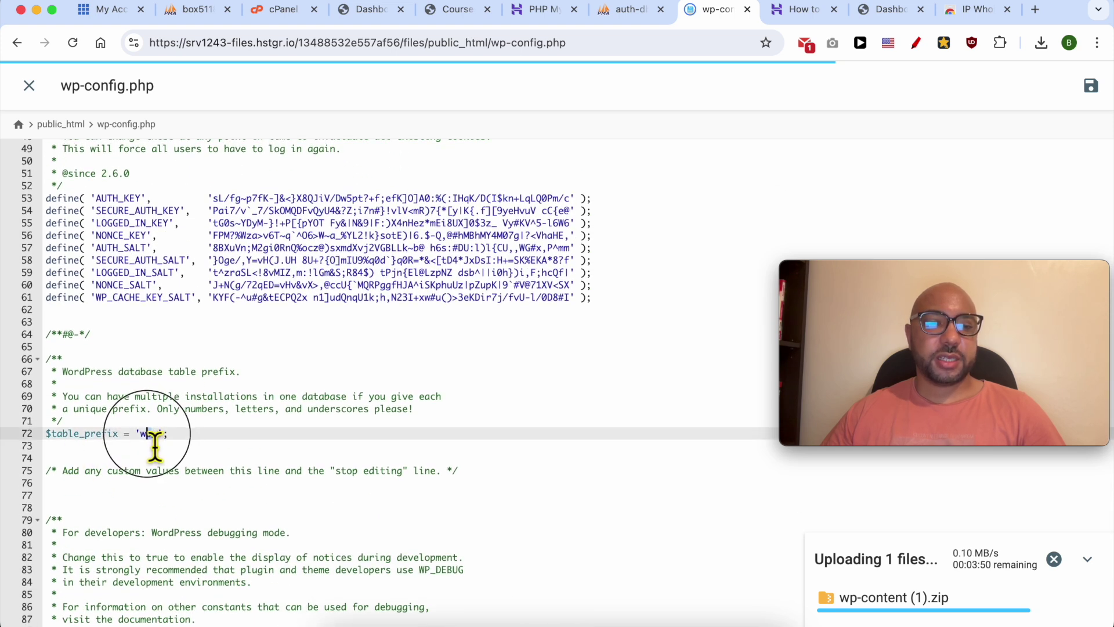
pyautogui.rightClick(152, 436)
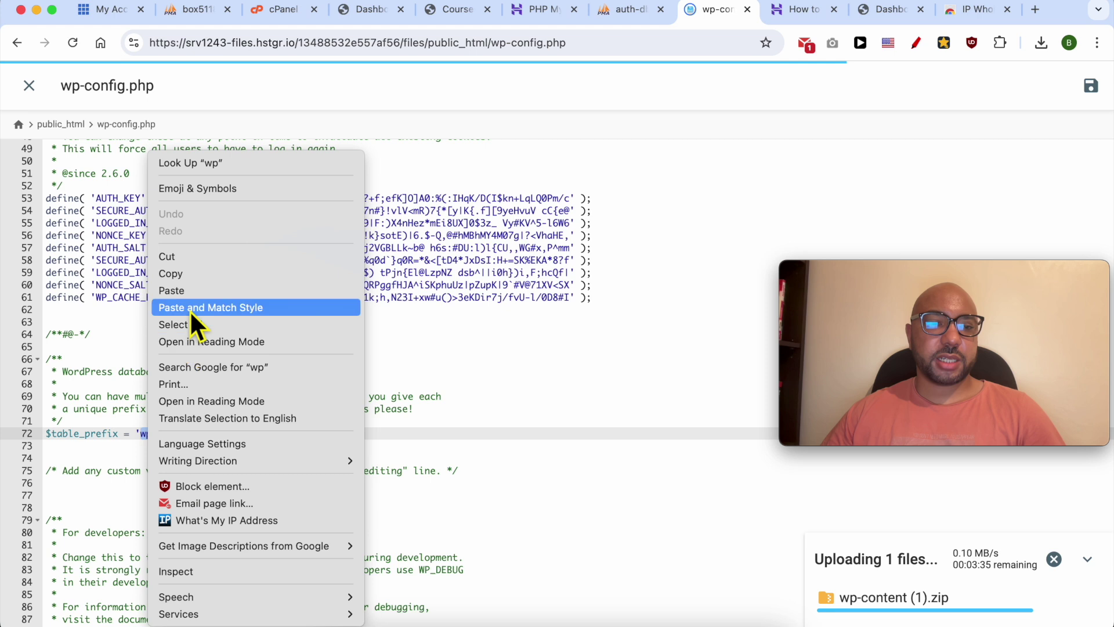
pyautogui.click(190, 288)
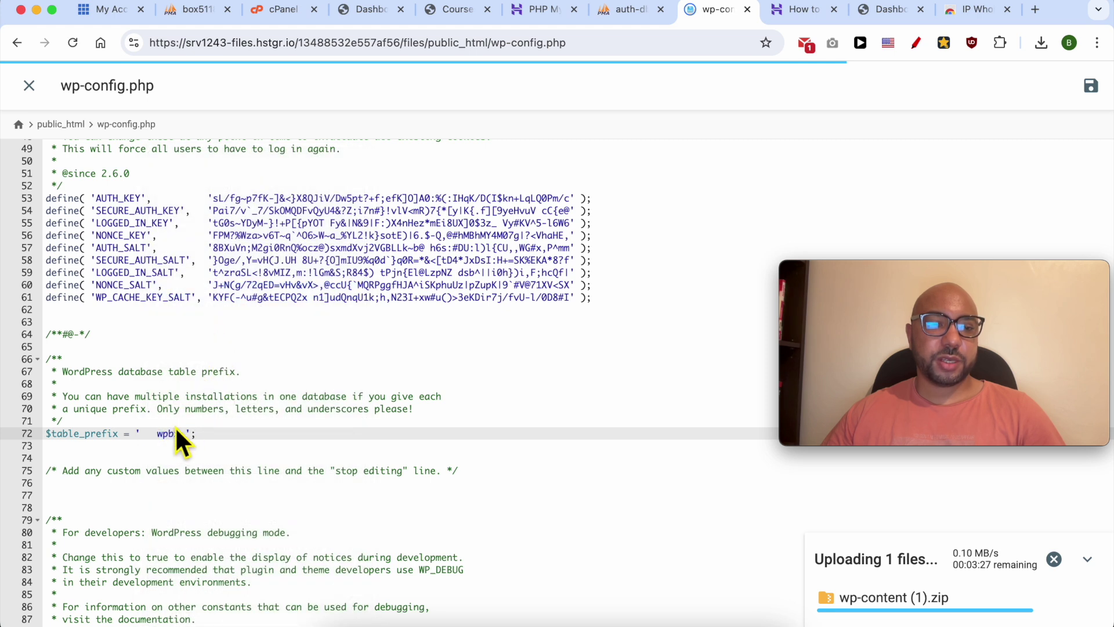
pyautogui.press('BackSpace')
pyautogui.press('BackSpace')
pyautogui.press('BackSpace')
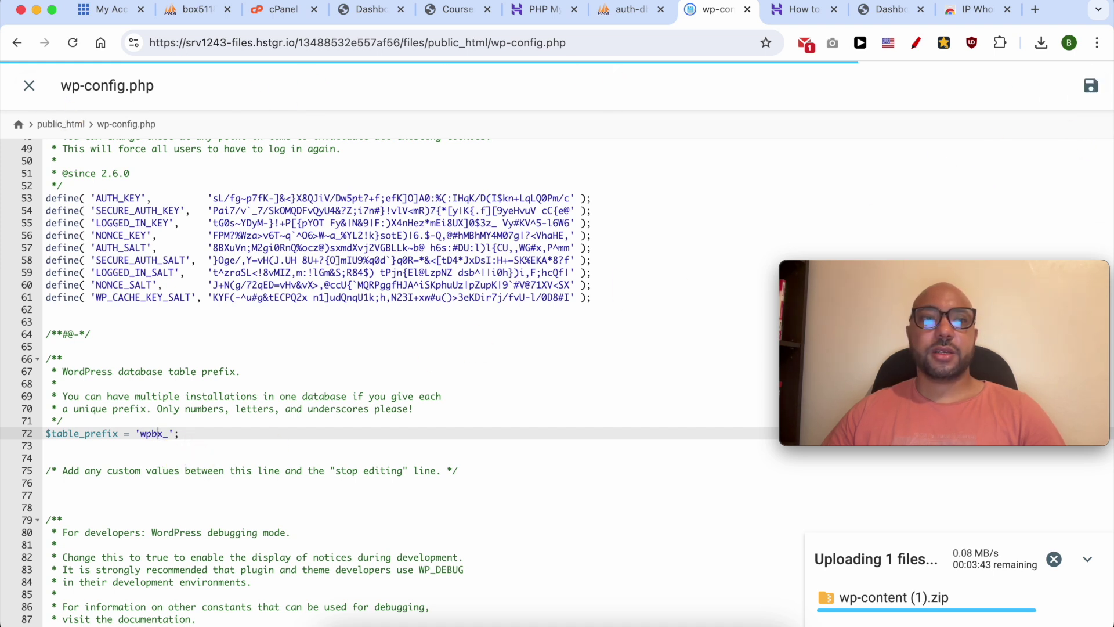
pyautogui.click(29, 86)
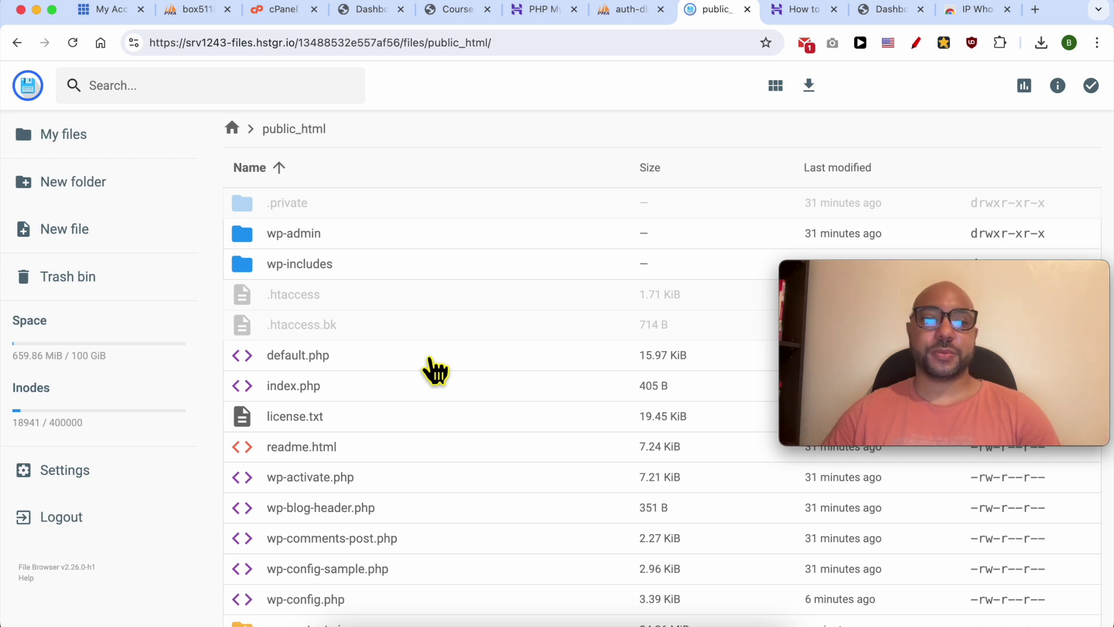
# Step: Extract wp-content.zip in public_html into a new folder named extract
pyautogui.scroll(-3, 385, 438)
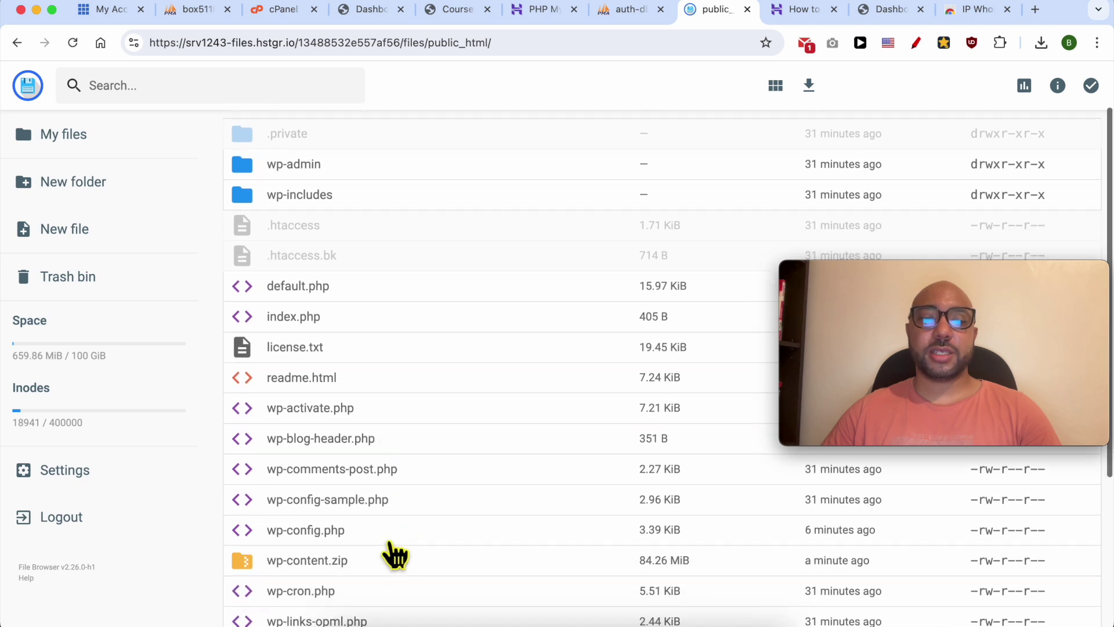
pyautogui.click(390, 551)
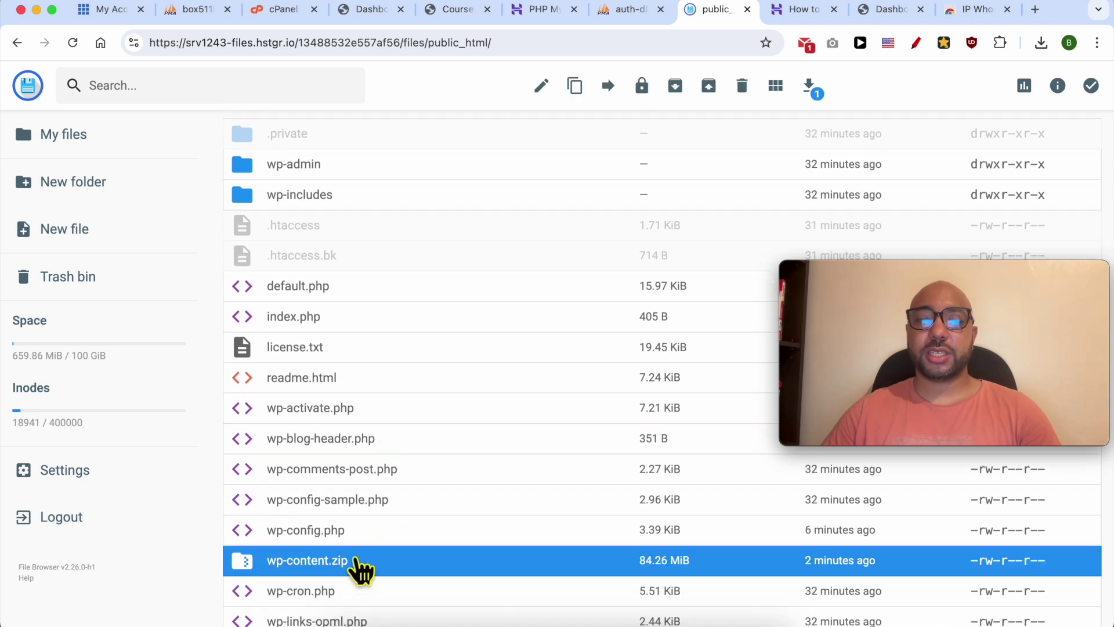
pyautogui.rightClick(386, 555)
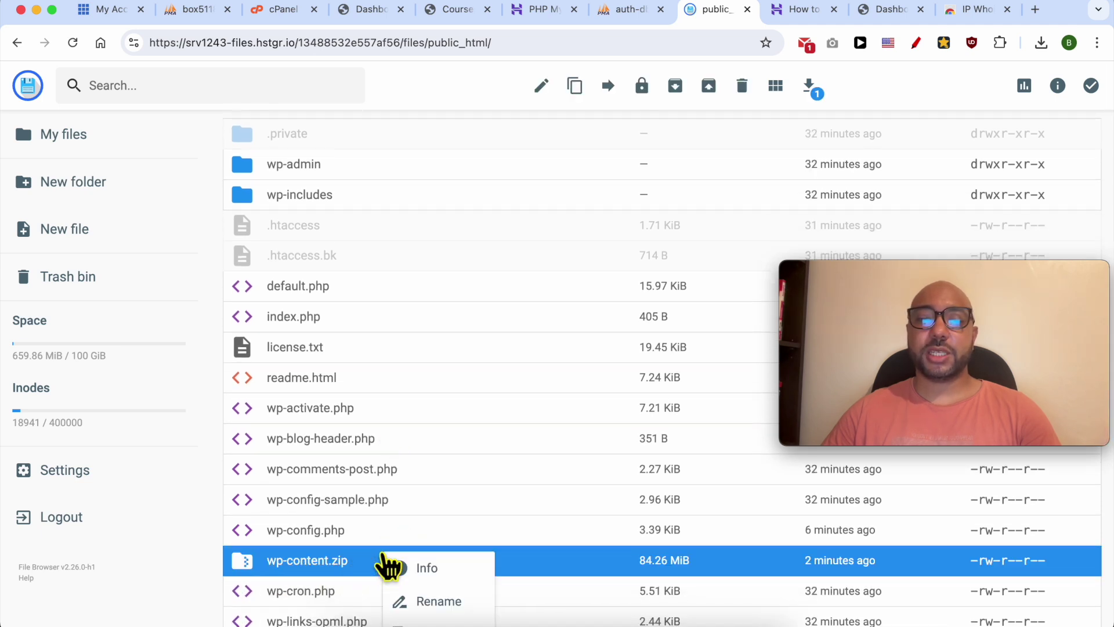
pyautogui.scroll(-4, 412, 566)
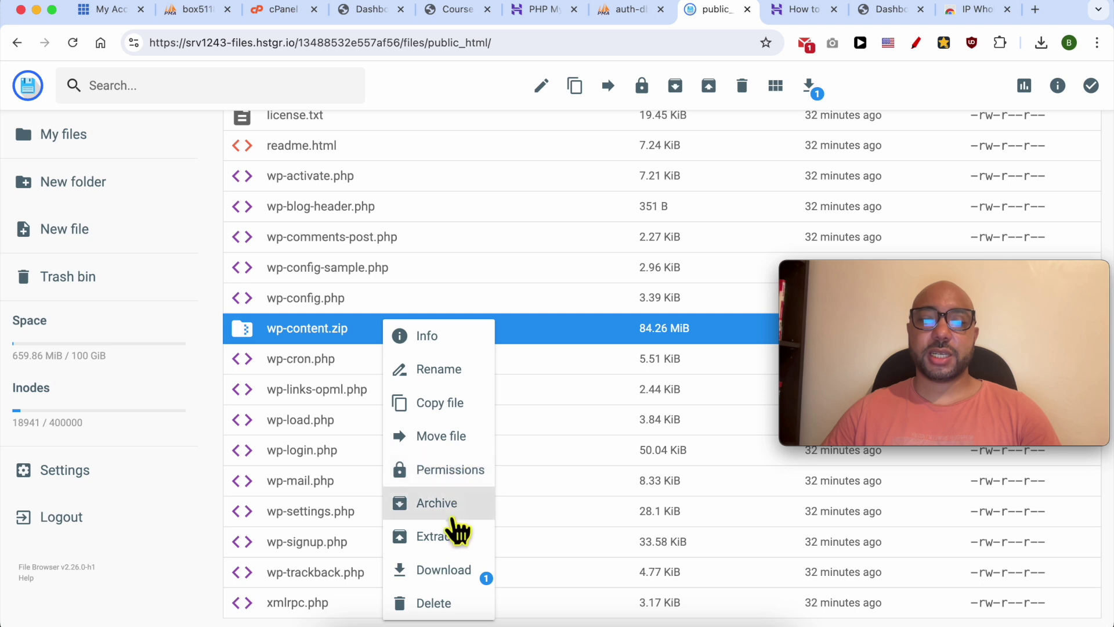
pyautogui.click(455, 541)
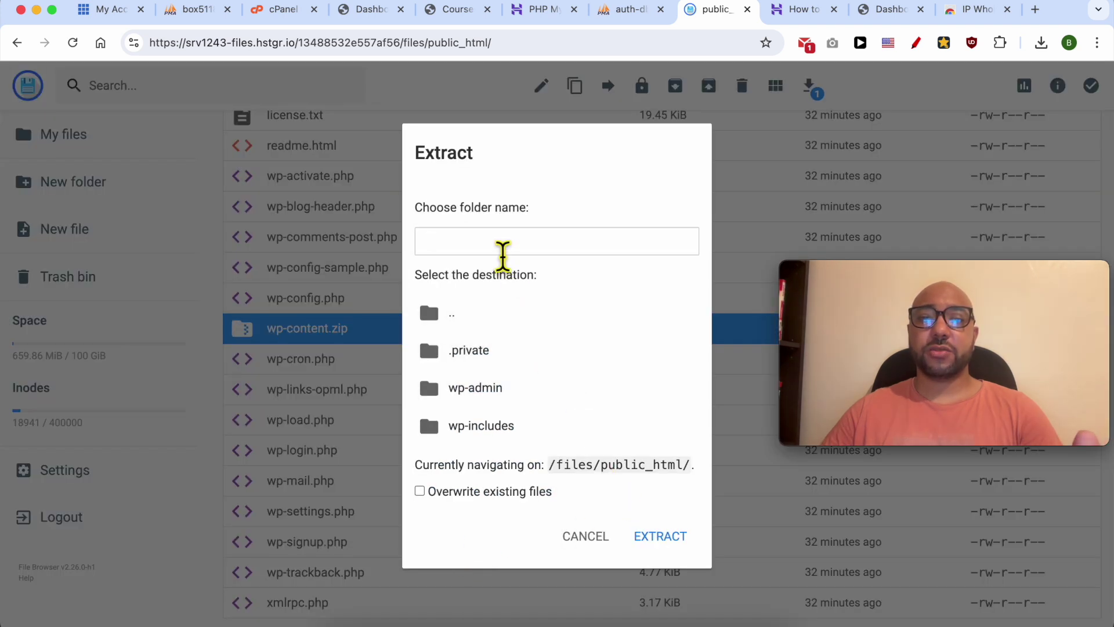
pyautogui.write('extract')
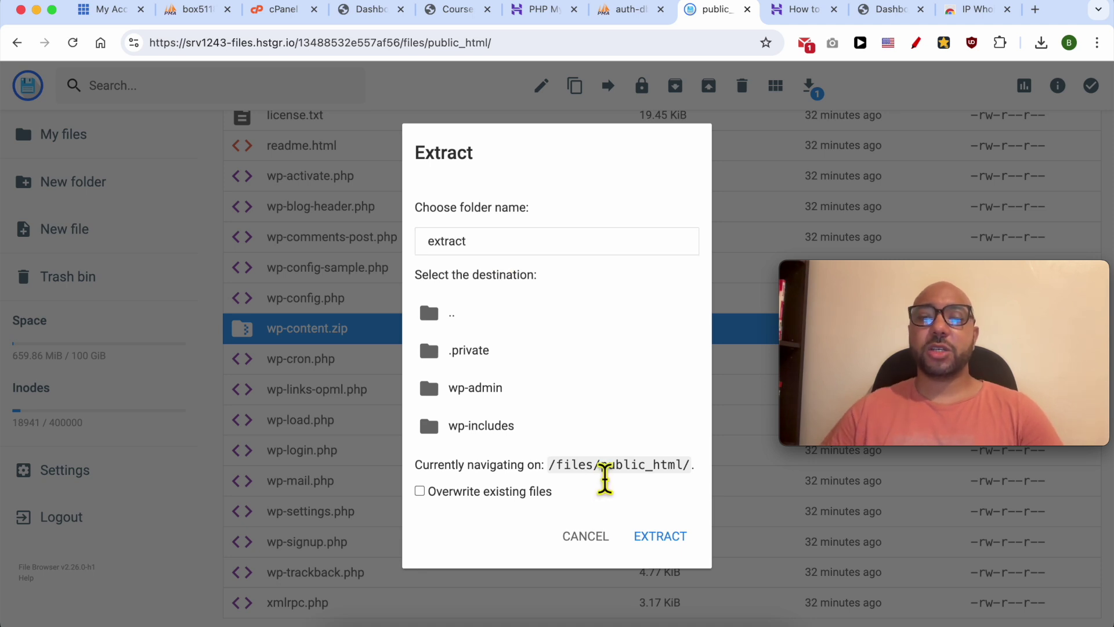
pyautogui.moveTo(604, 480); pyautogui.dragTo(690, 478)
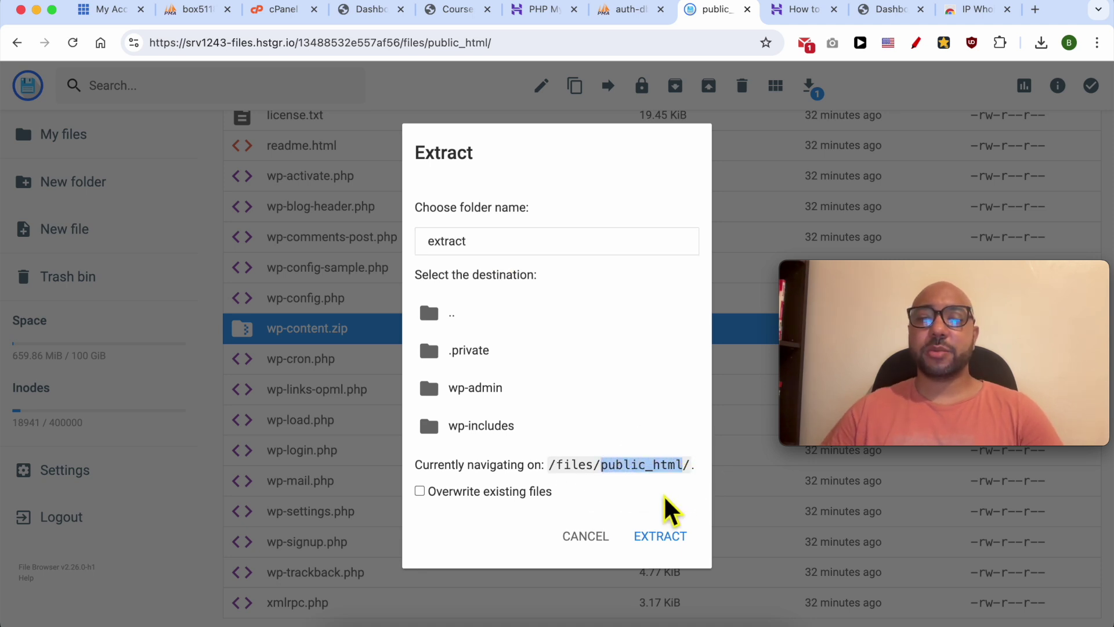
pyautogui.click(662, 540)
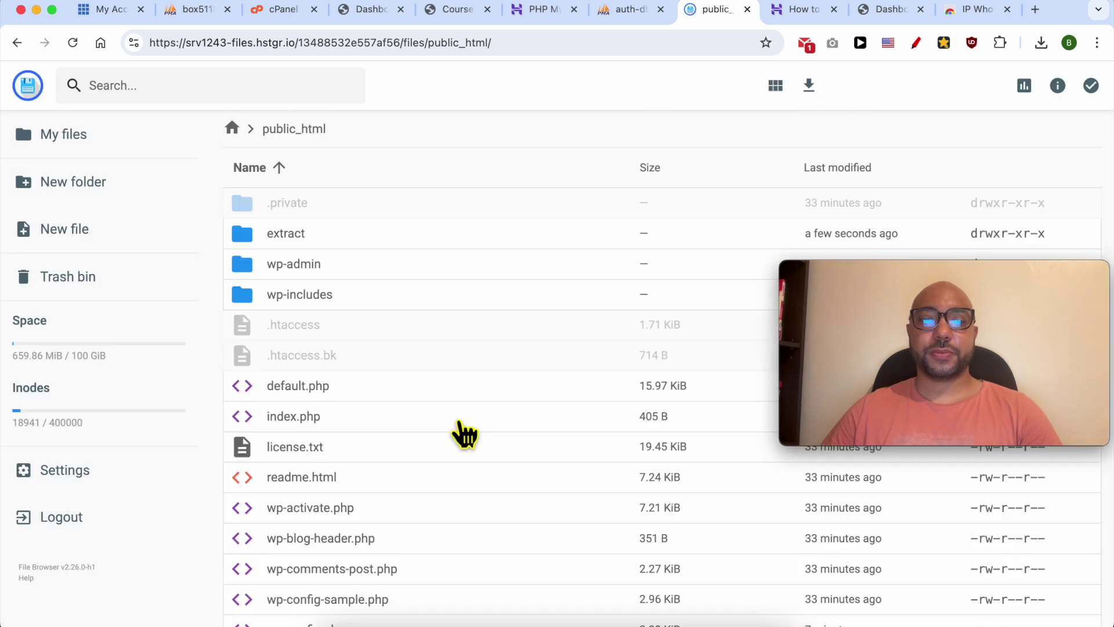
# Step: Move the wp-content folder from the extract folder up into public_html
pyautogui.click(357, 242)
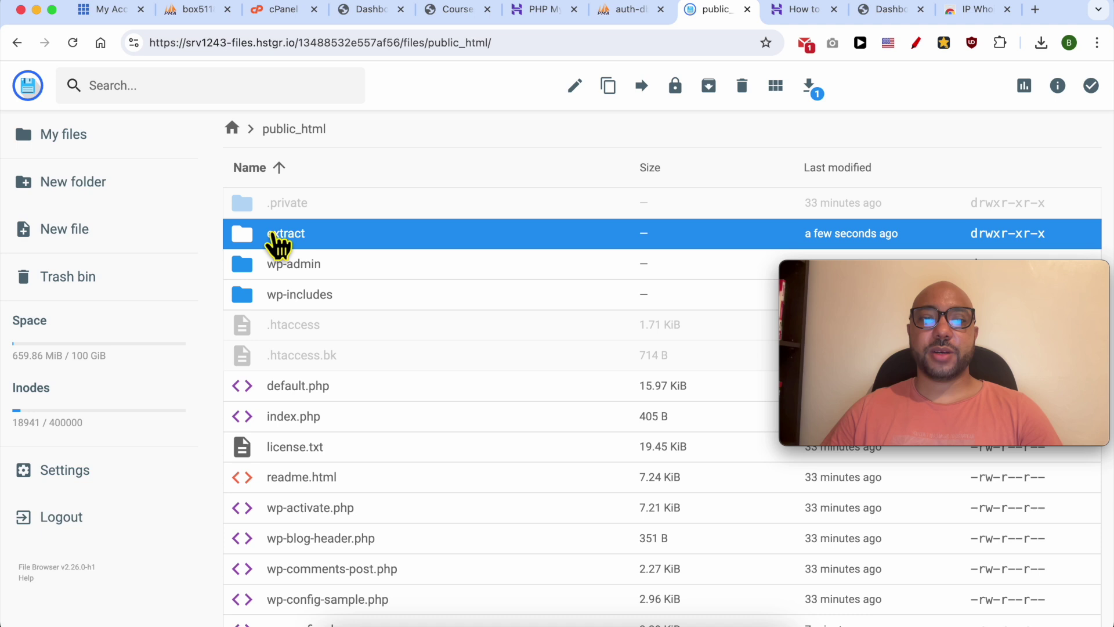
pyautogui.doubleClick(355, 244)
pyautogui.click(316, 215)
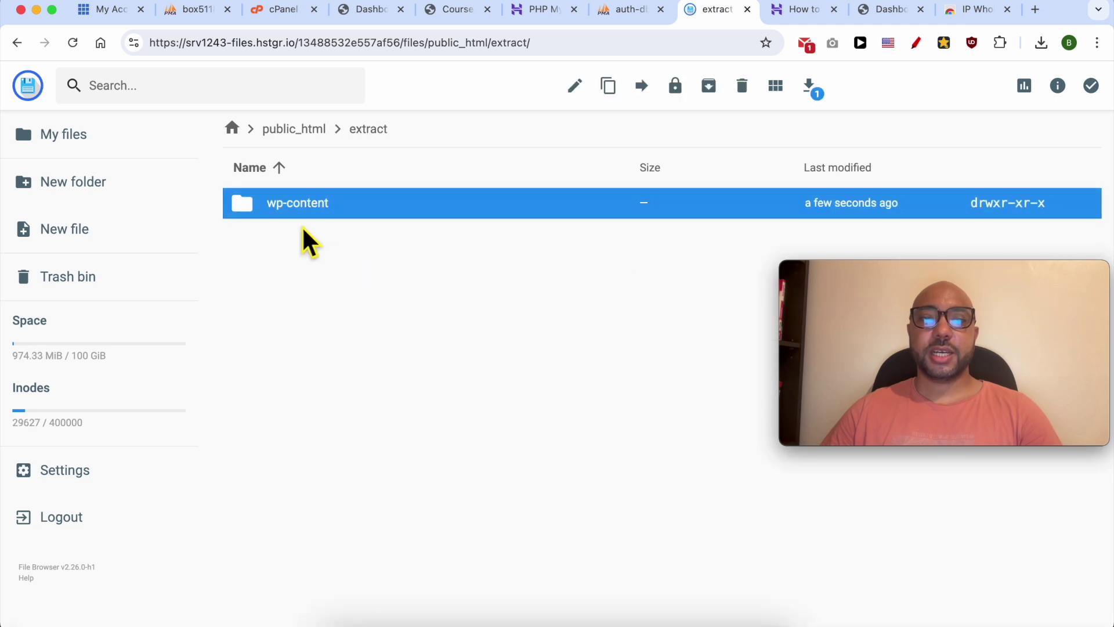
pyautogui.rightClick(343, 208)
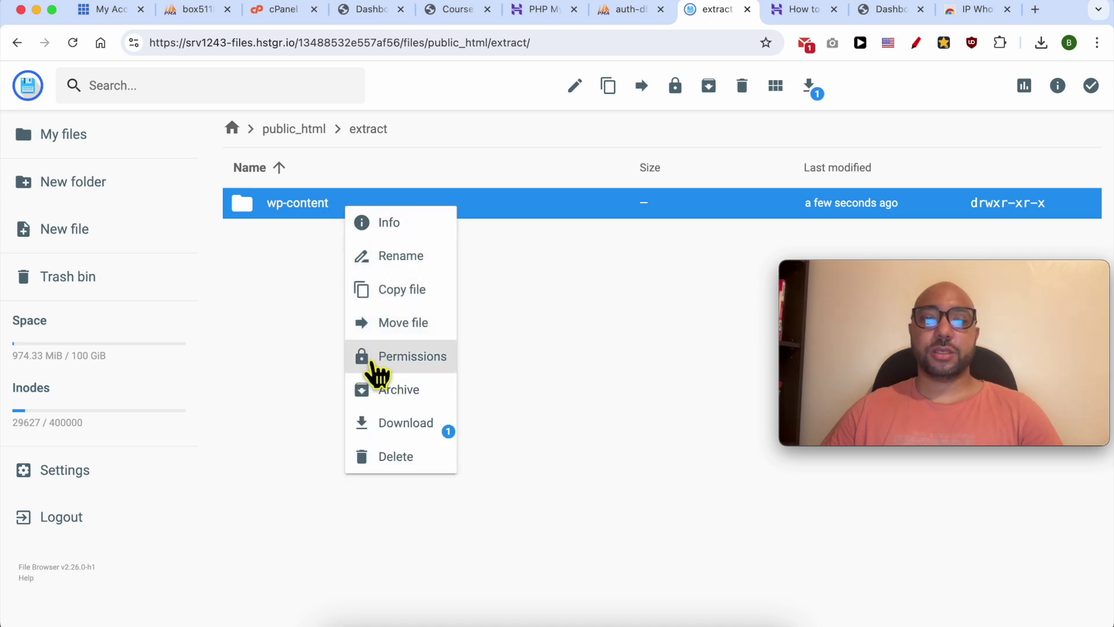
pyautogui.click(421, 325)
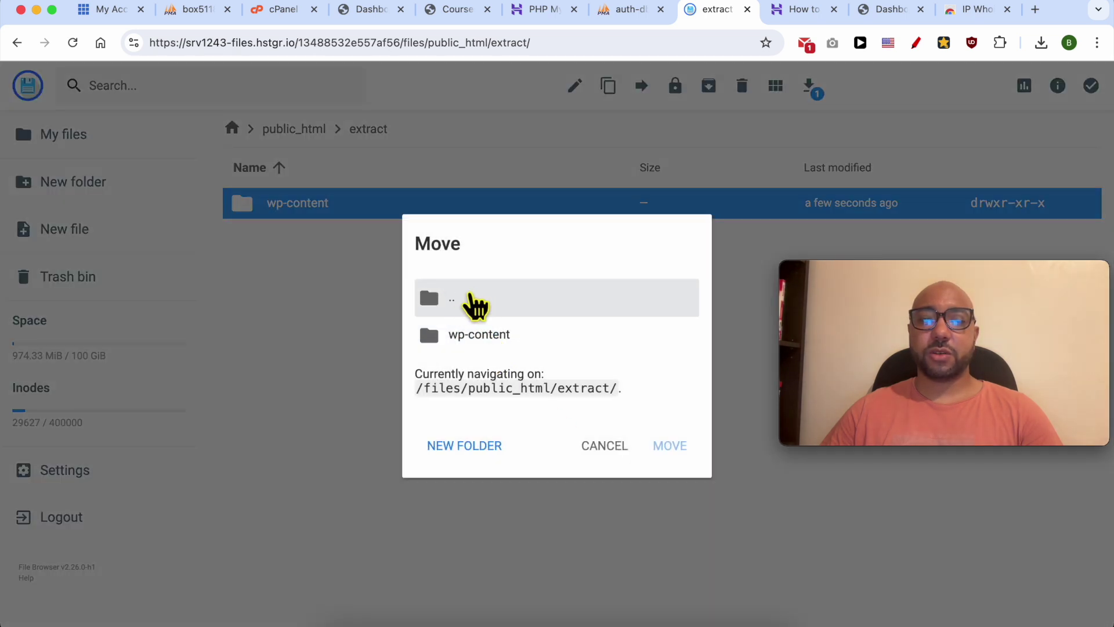
pyautogui.doubleClick(482, 308)
pyautogui.moveTo(601, 448); pyautogui.dragTo(683, 447)
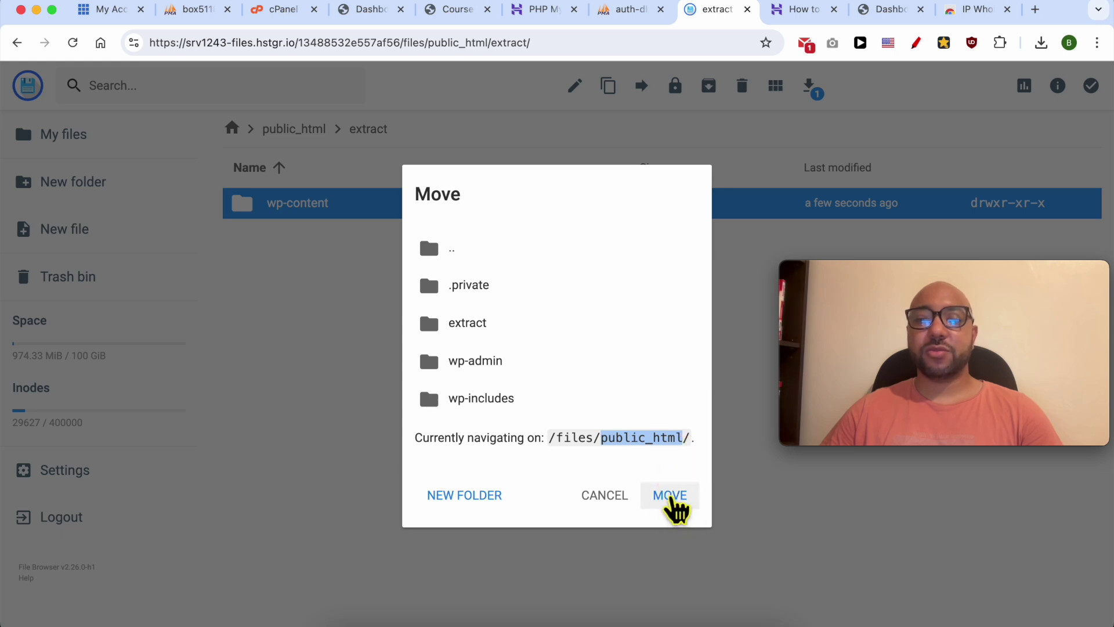
pyautogui.click(671, 500)
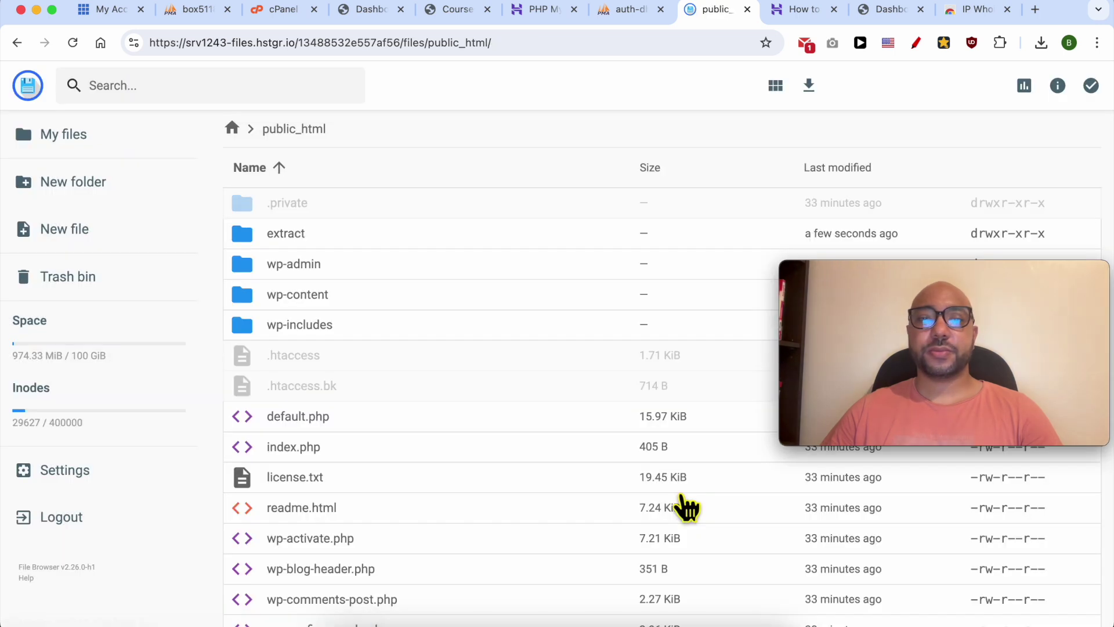
# Step: Delete the leftover extract folder from public_html
pyautogui.click(343, 297)
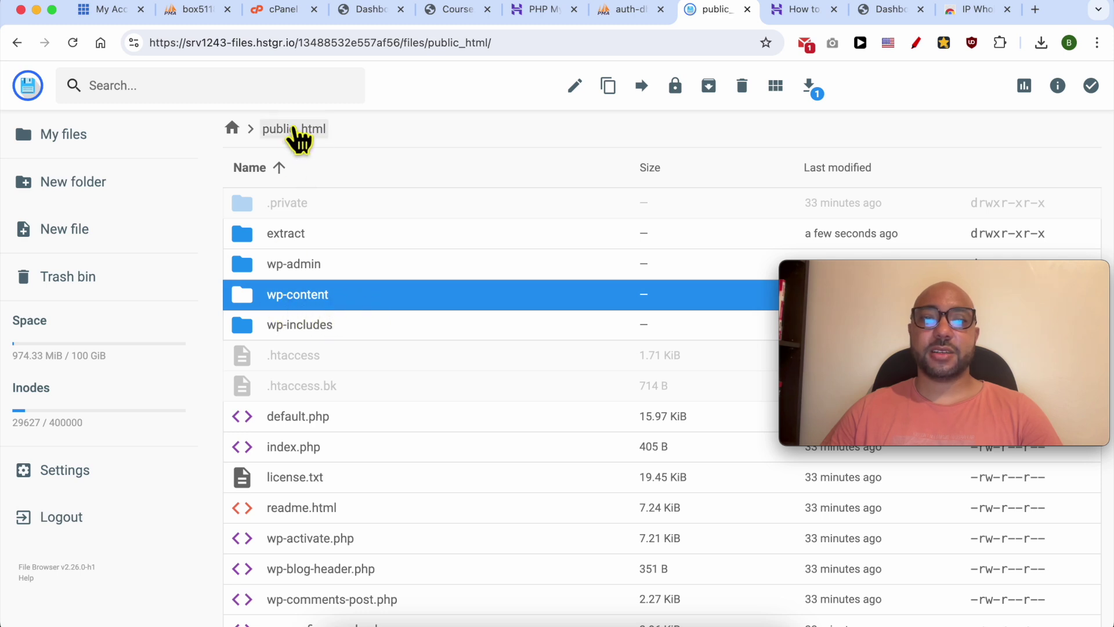
pyautogui.click(325, 235)
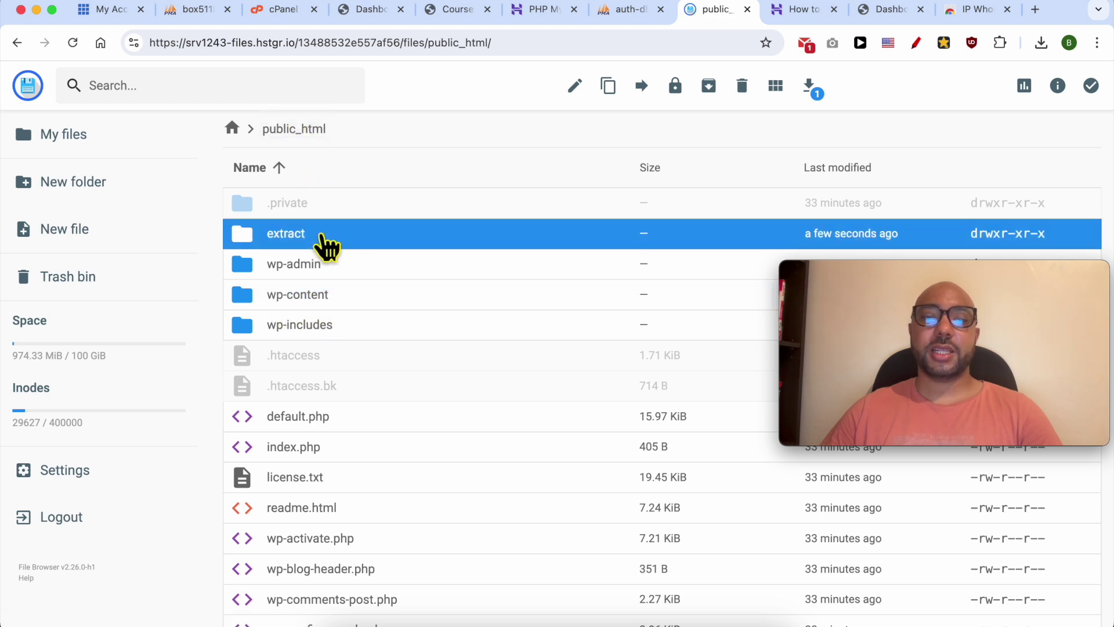
pyautogui.rightClick(335, 234)
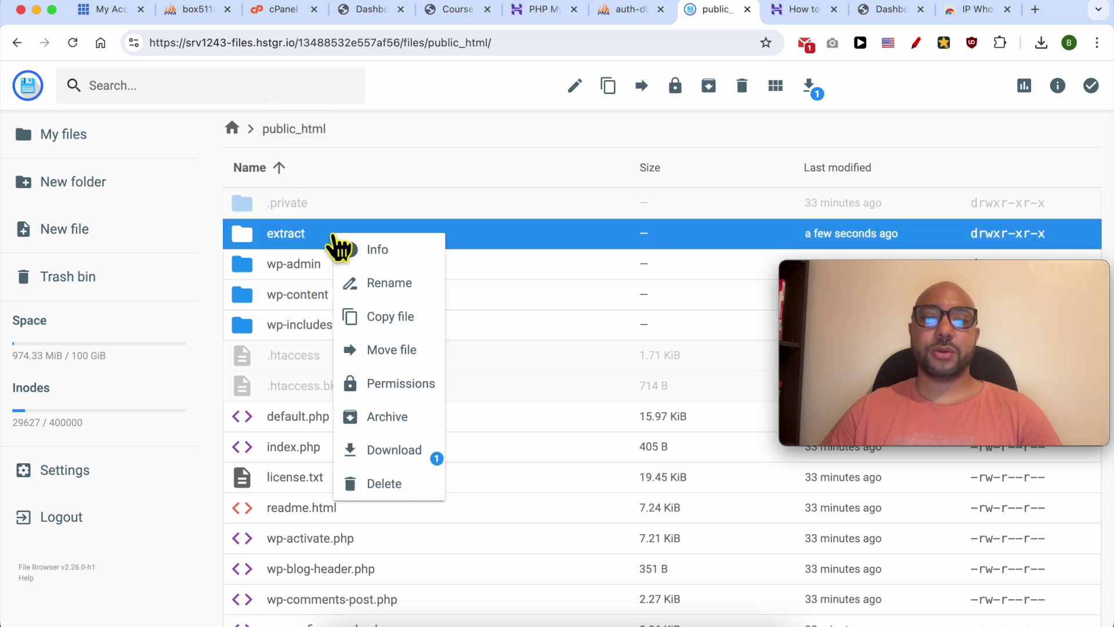
pyautogui.click(384, 484)
pyautogui.click(662, 378)
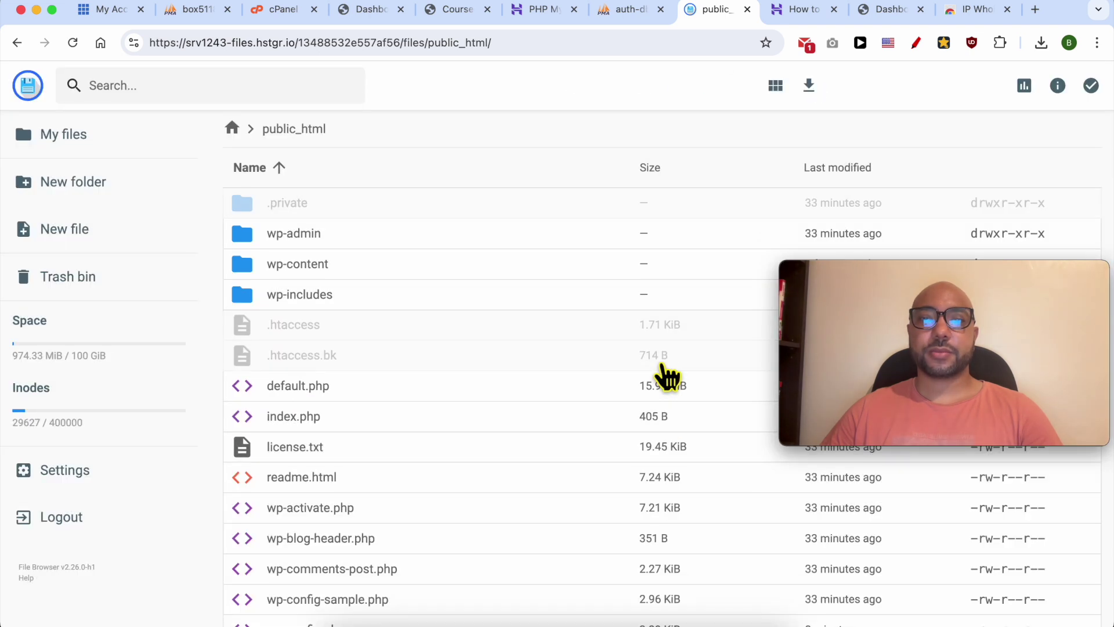
pyautogui.click(662, 200)
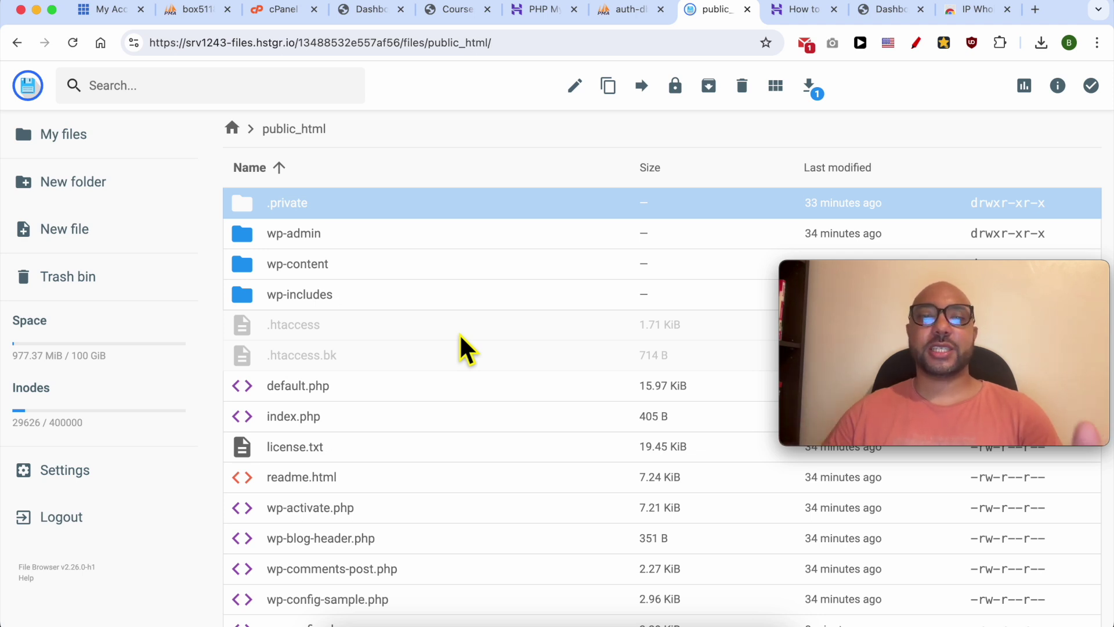
# Step: Switch back to phpMyAdmin's table list for the imported database
pyautogui.hotkey('ctrl', 'shift', 'Tab')
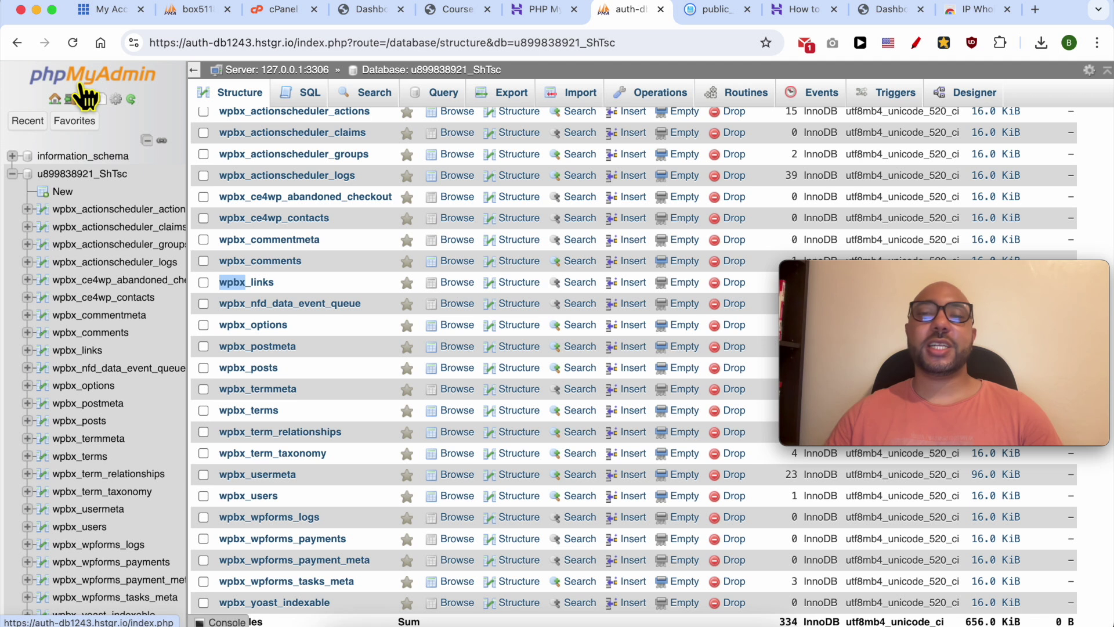